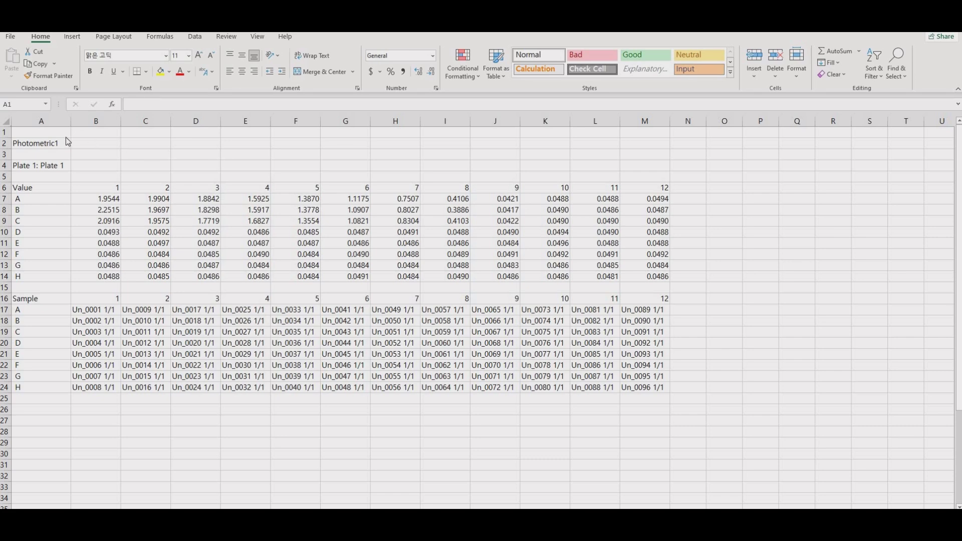
# Highlight the triplicate absorbance readings in B7:J9 with a yellow fill
pyautogui.click(61, 137)
pyautogui.click(103, 199)
pyautogui.moveTo(114, 205); pyautogui.dragTo(500, 225)
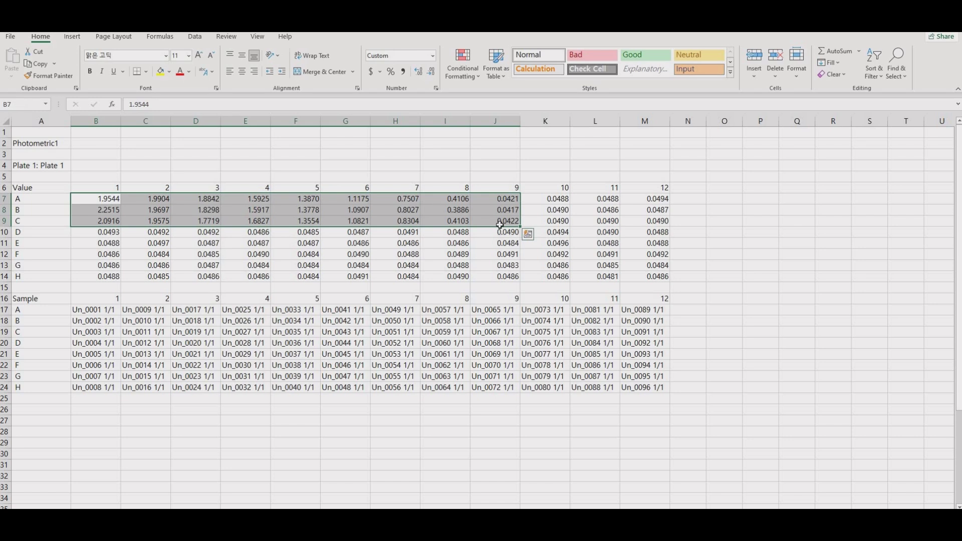
pyautogui.click(163, 75)
pyautogui.click(162, 154)
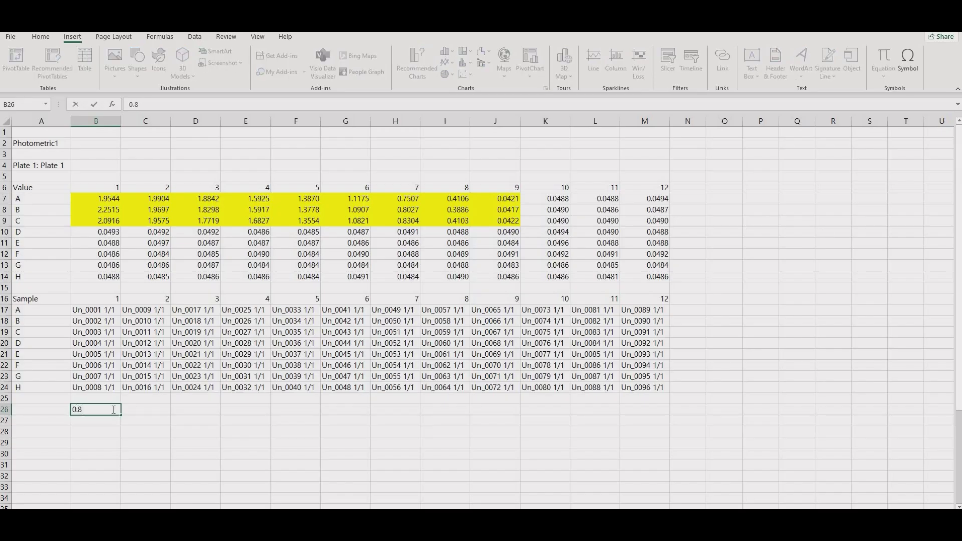
# Enter a row 26 series starting at 0.8 and 0.7, extend it down to 0.1 in I26, and put 0 in J26
pyautogui.press('Tab')
pyautogui.write('0.7')
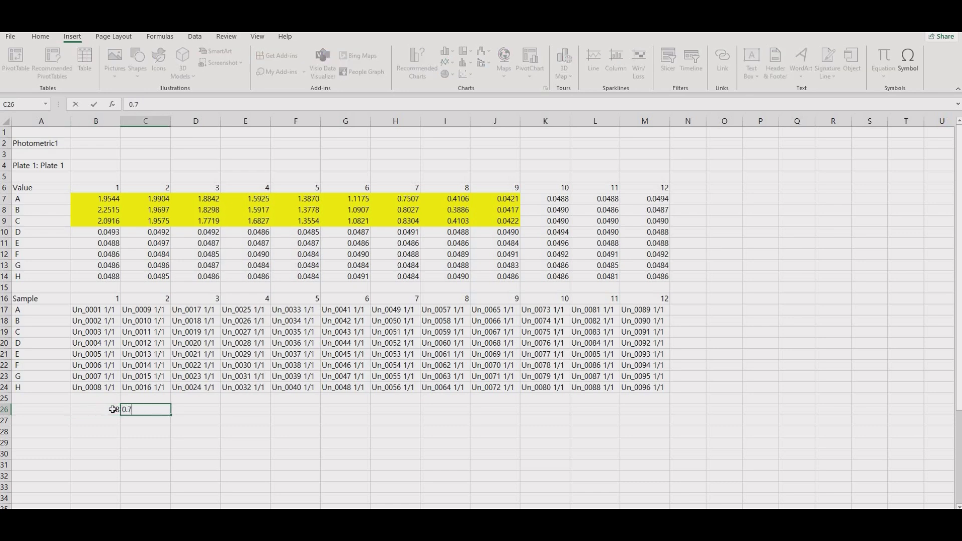
pyautogui.press('Return')
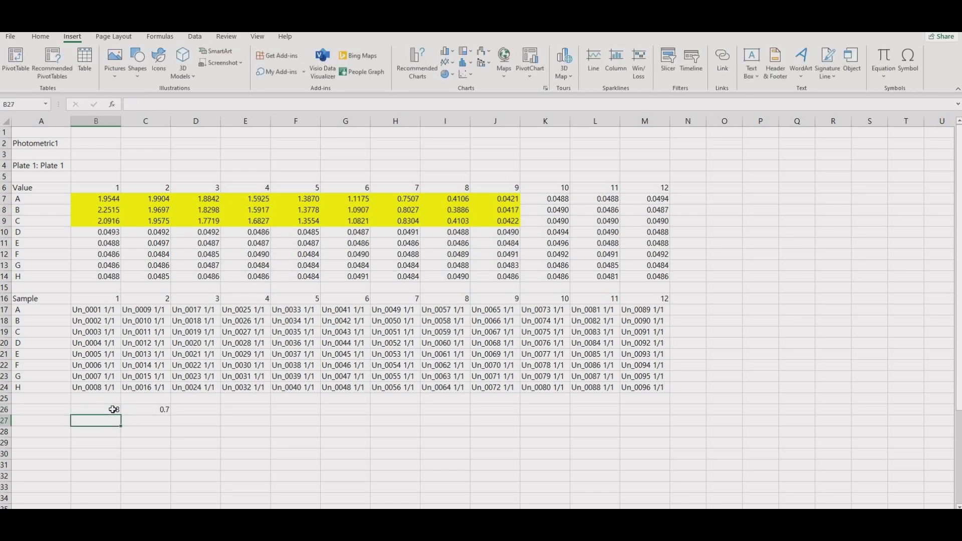
pyautogui.moveTo(112, 410); pyautogui.dragTo(150, 410)
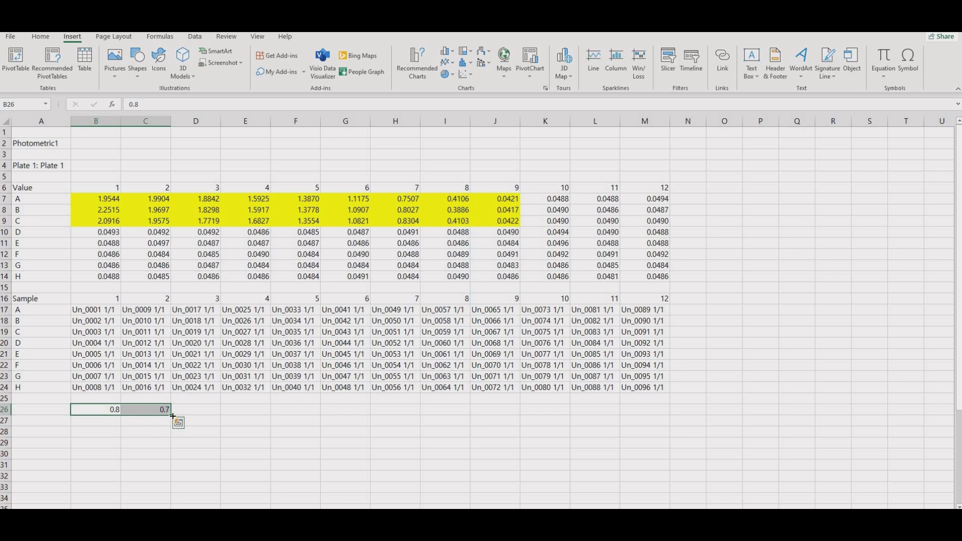
pyautogui.moveTo(172, 415); pyautogui.dragTo(451, 412)
pyautogui.click(497, 413)
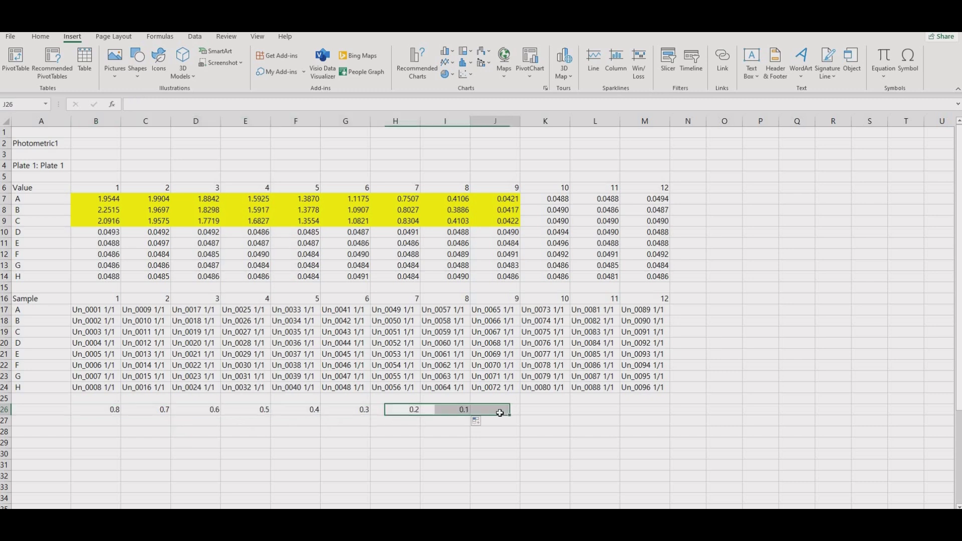
pyautogui.write('0')
pyautogui.press('Return')
# Label cell A27 "substrate concentration (µM)", inserting the micro sign as a symbol
pyautogui.click(57, 421)
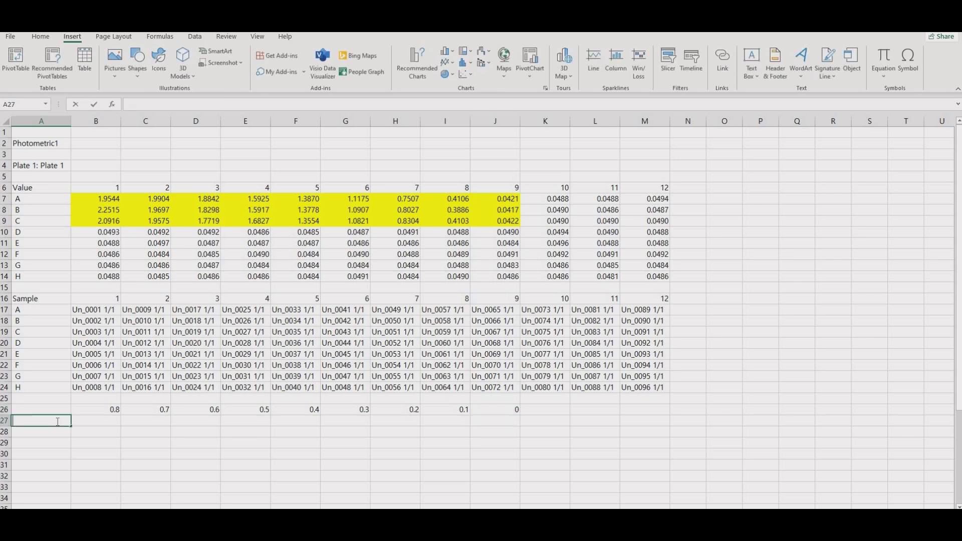
pyautogui.write('substrate concentration (')
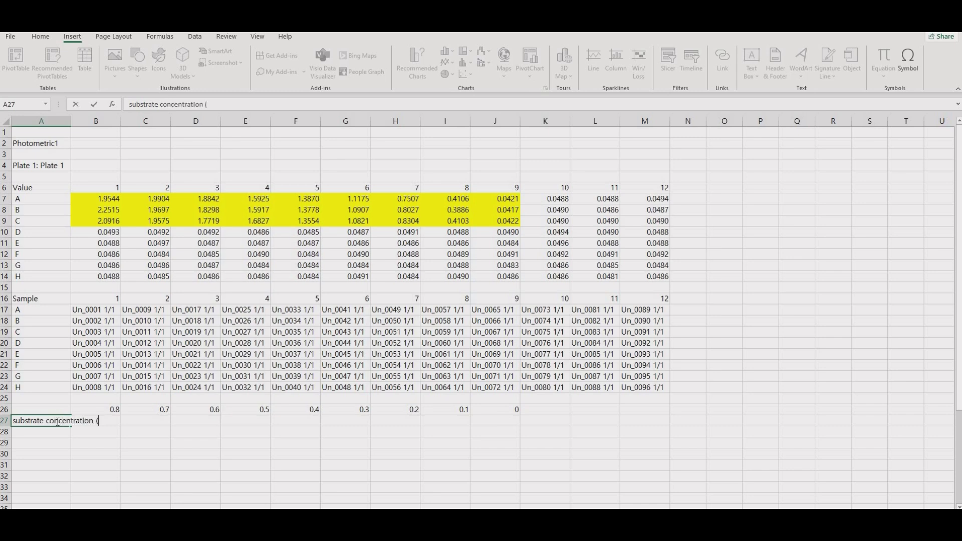
pyautogui.click(909, 75)
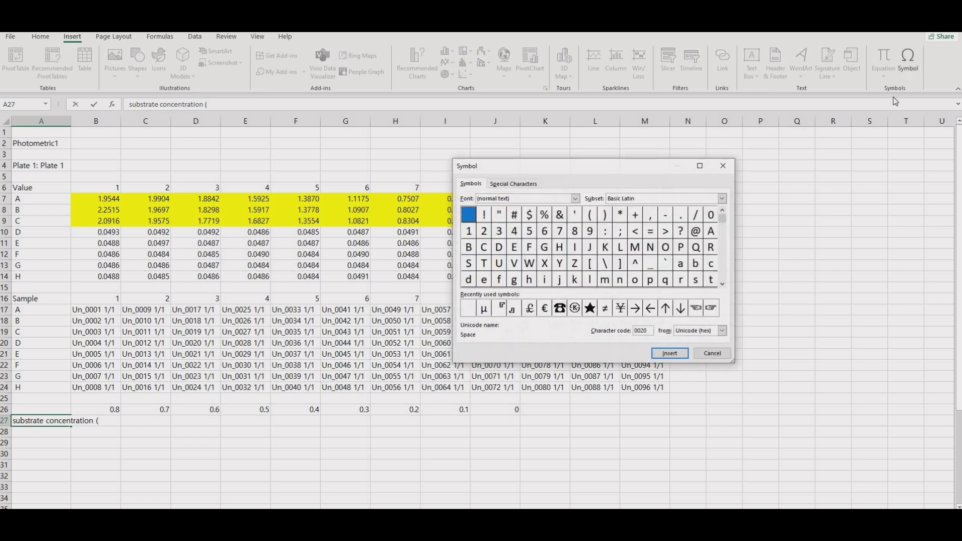
pyautogui.click(722, 285)
pyautogui.click(723, 284)
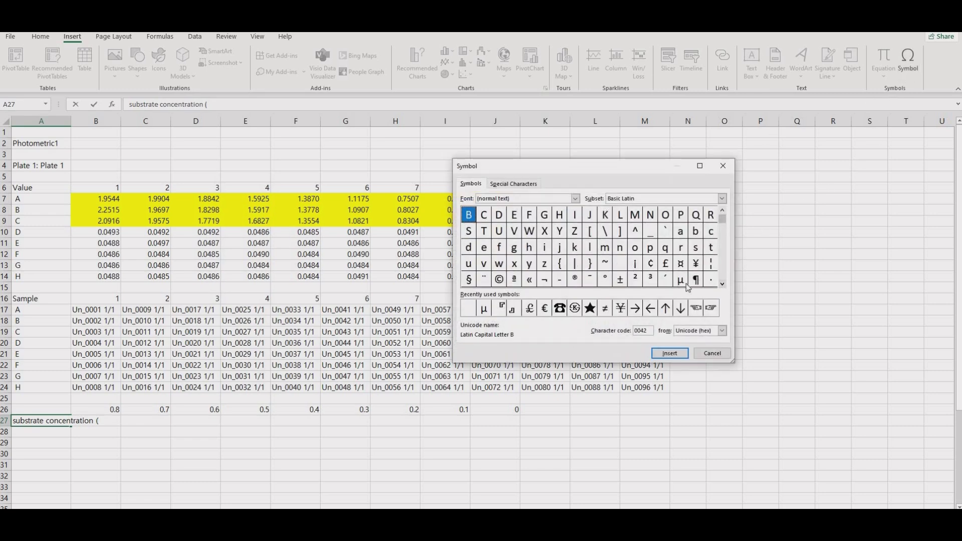
pyautogui.click(680, 280)
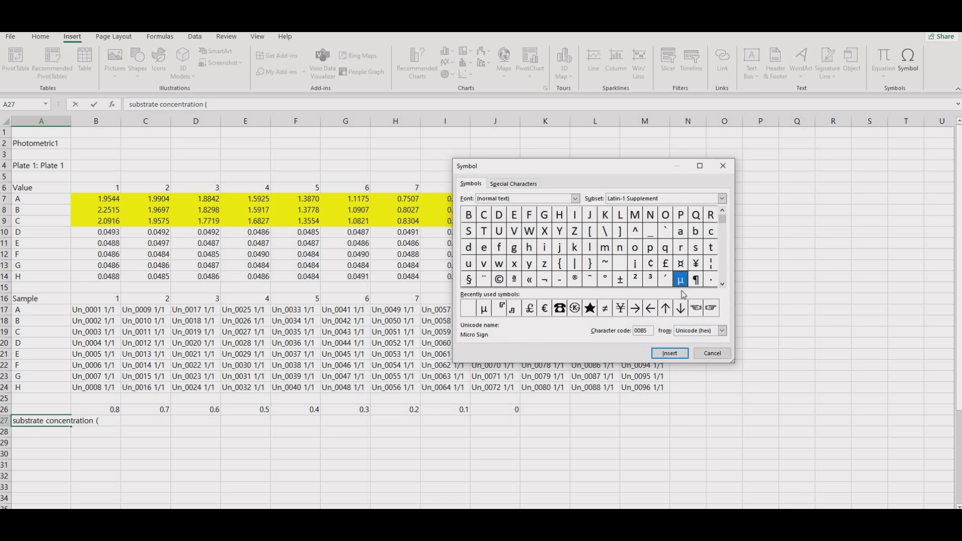
pyautogui.click(670, 353)
pyautogui.click(712, 353)
pyautogui.write('M)')
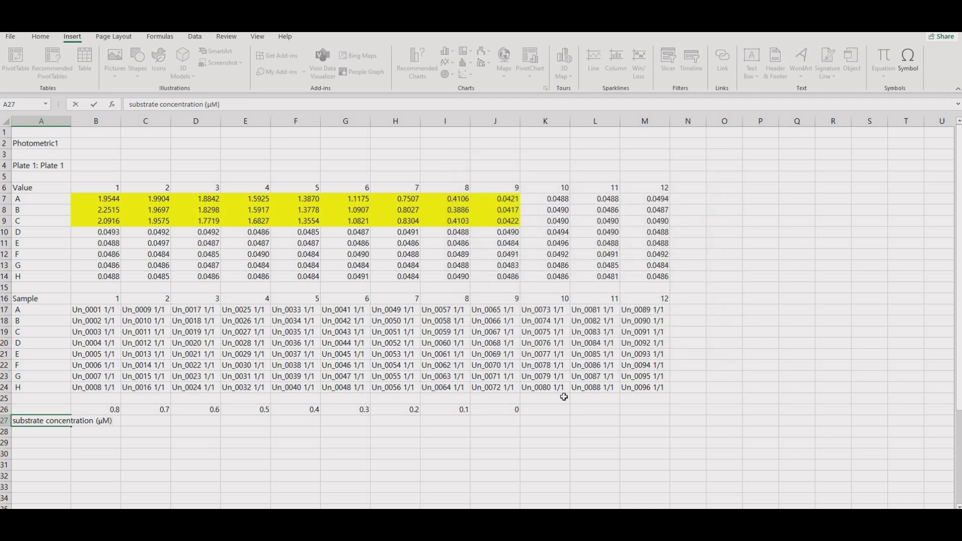
pyautogui.press('Return')
# Label cell A28 "substrate concentration (M)" and widen column A to fit the labels
pyautogui.write('substrate concentration (µM)')
pyautogui.hotkey('shift', 'Home')
pyautogui.hotkey('shift', 'Right')
pyautogui.hotkey('shift', 'Right')
pyautogui.hotkey('shift', 'Right')
pyautogui.hotkey('shift', 'Right')
pyautogui.hotkey('shift', 'Right')
pyautogui.hotkey('shift', 'Right')
pyautogui.hotkey('shift', 'Right')
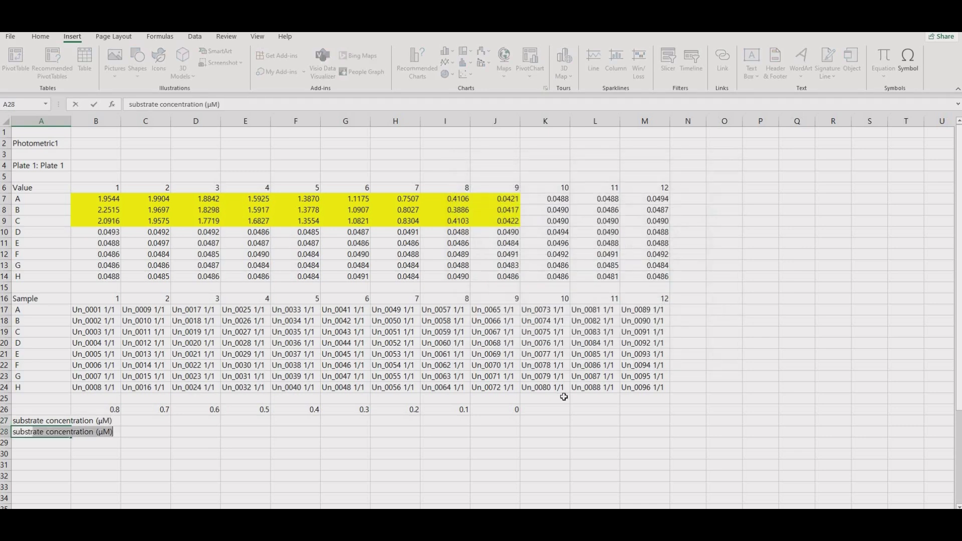
pyautogui.hotkey('shift', 'Right')
pyautogui.hotkey('shift', 'Right')
pyautogui.press('Escape')
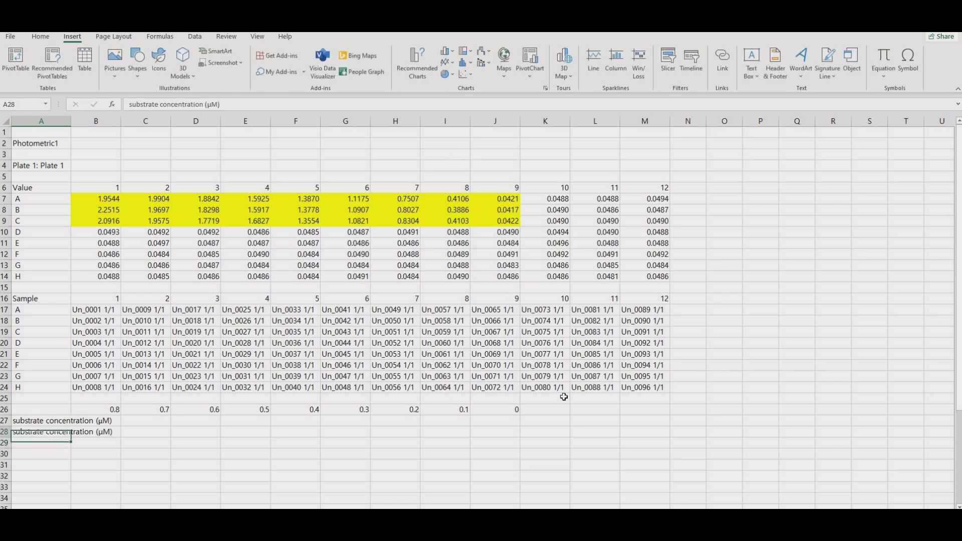
pyautogui.click(211, 104)
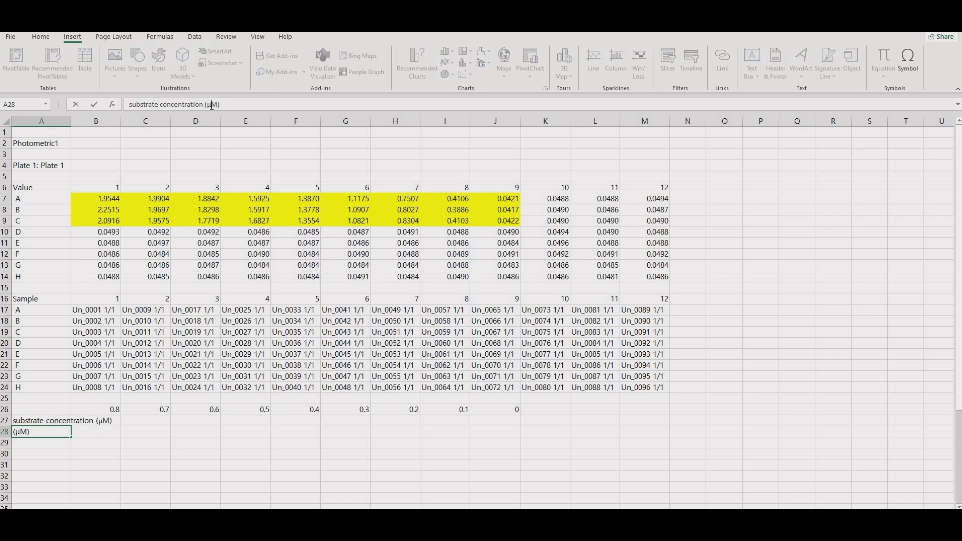
pyautogui.press('Delete')
pyautogui.press('Return')
pyautogui.hotkey('alt', 'h')
pyautogui.press('o')
pyautogui.press('i')
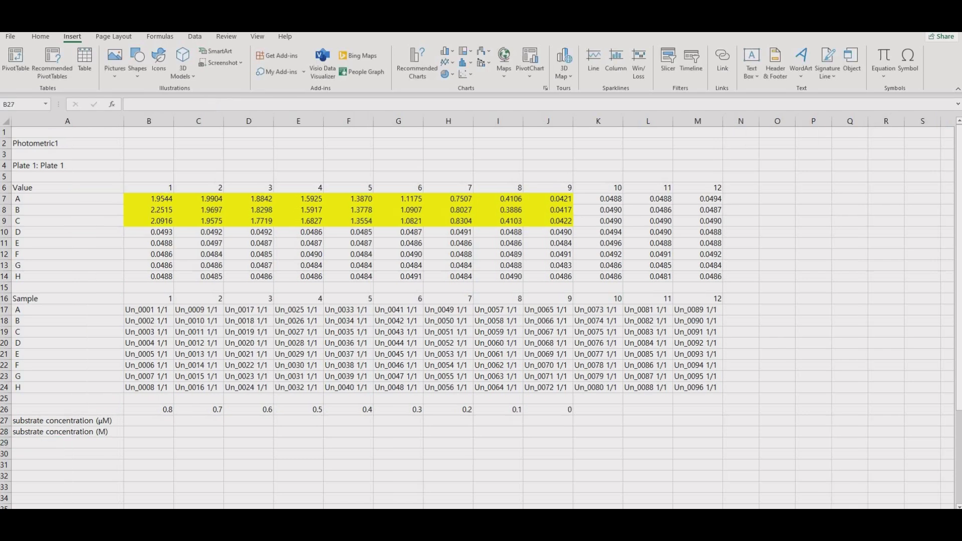
# Calculate the µM substrate concentrations in B27 with =416*B26 and fill the formula across to J27
pyautogui.click(158, 421)
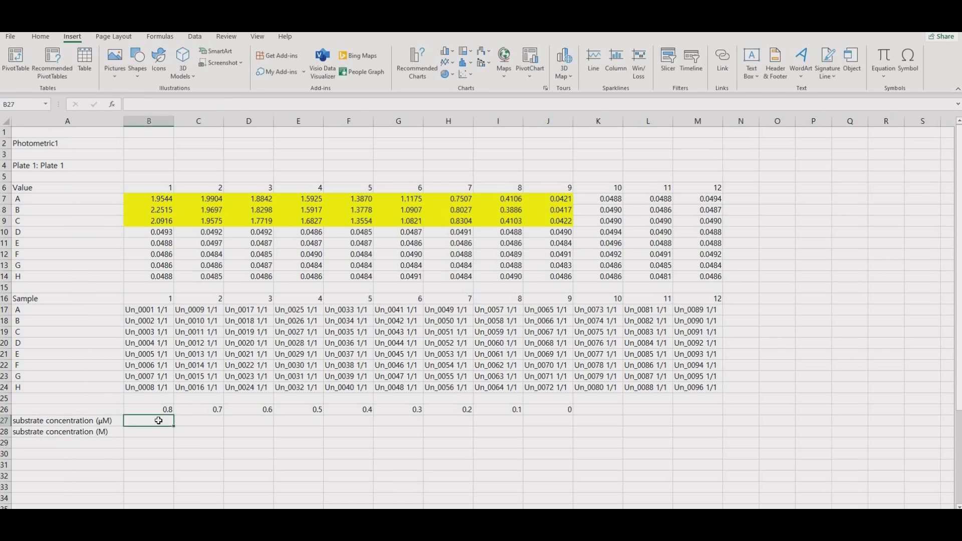
pyautogui.write('=416')
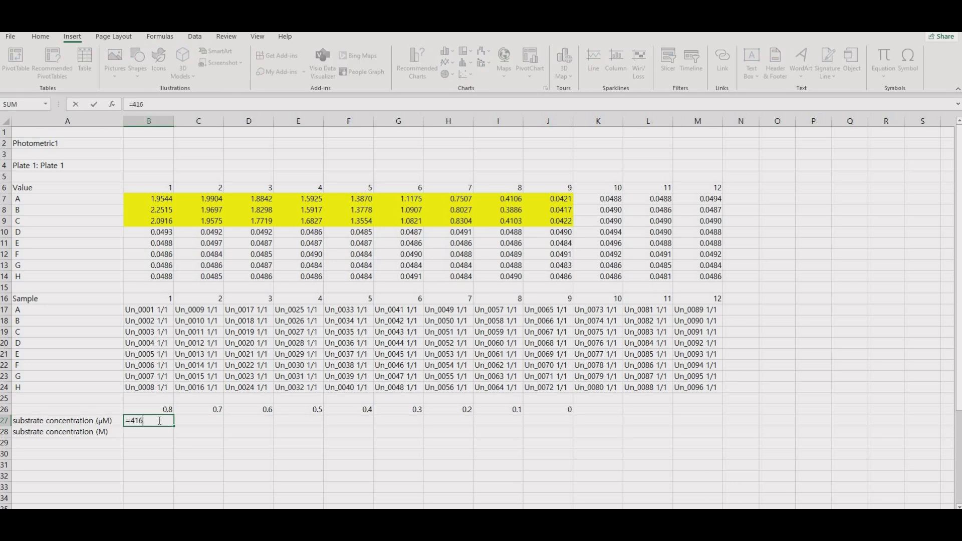
pyautogui.write('*')
pyautogui.click(165, 409)
pyautogui.press('Return')
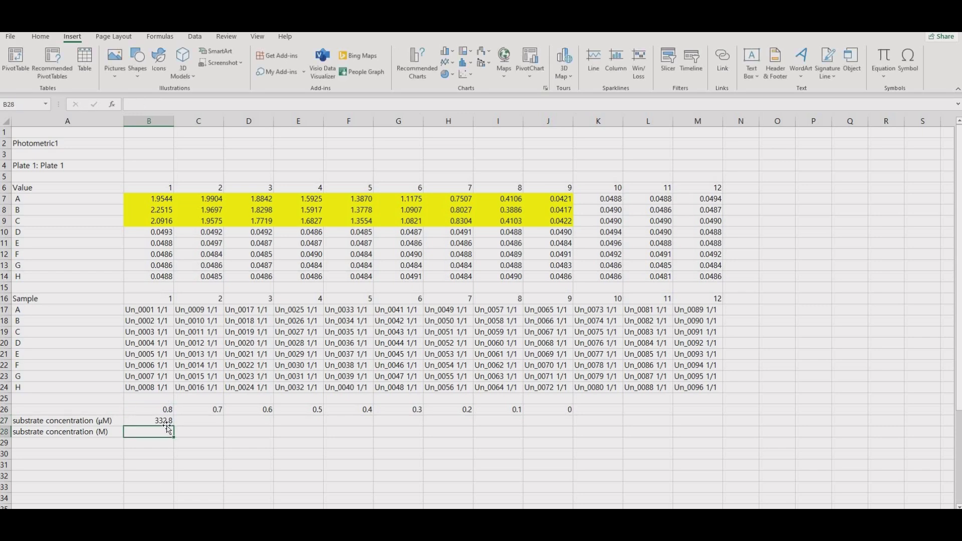
pyautogui.press('Up')
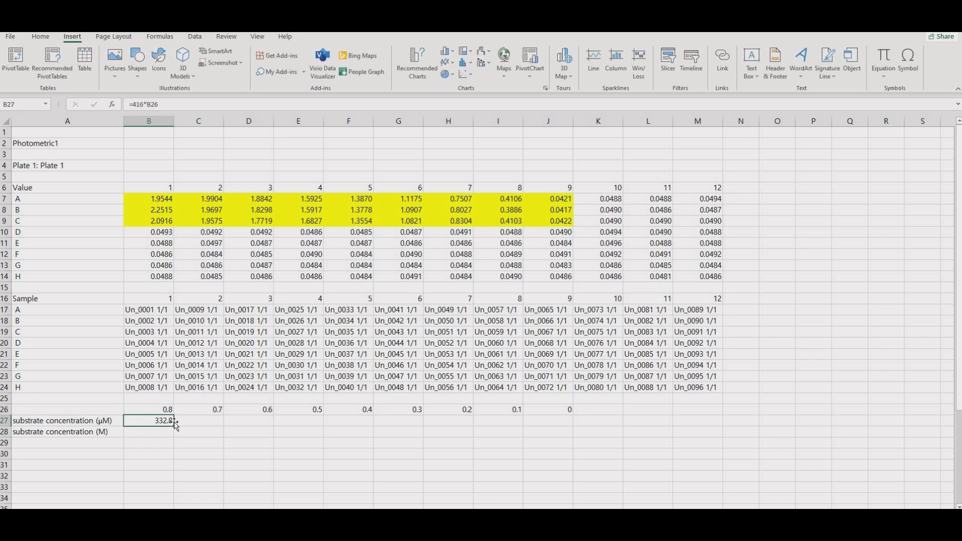
pyautogui.moveTo(174, 427); pyautogui.dragTo(576, 424)
pyautogui.press('Down')
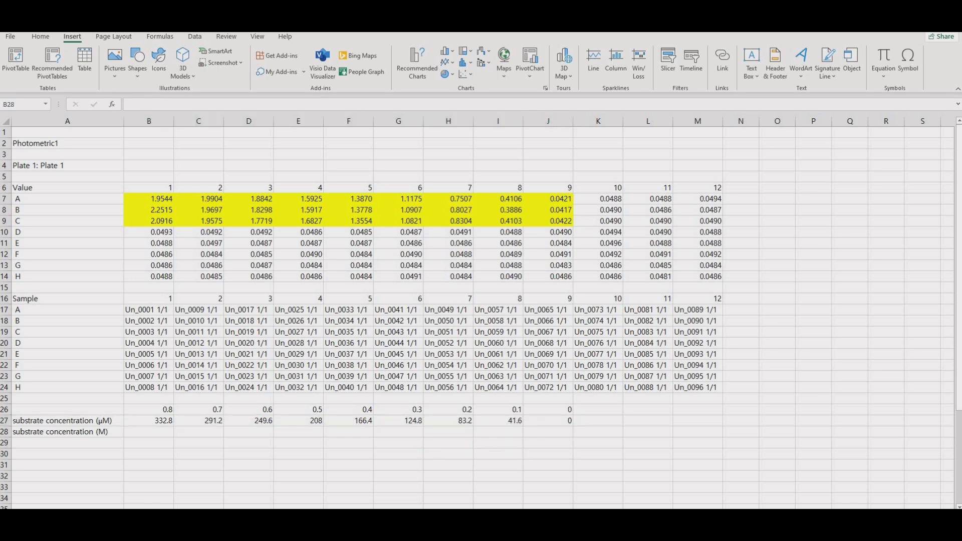
# Convert the concentrations to molar in B28 with =B27*10^-6 and fill the formula across to J28
pyautogui.click(164, 431)
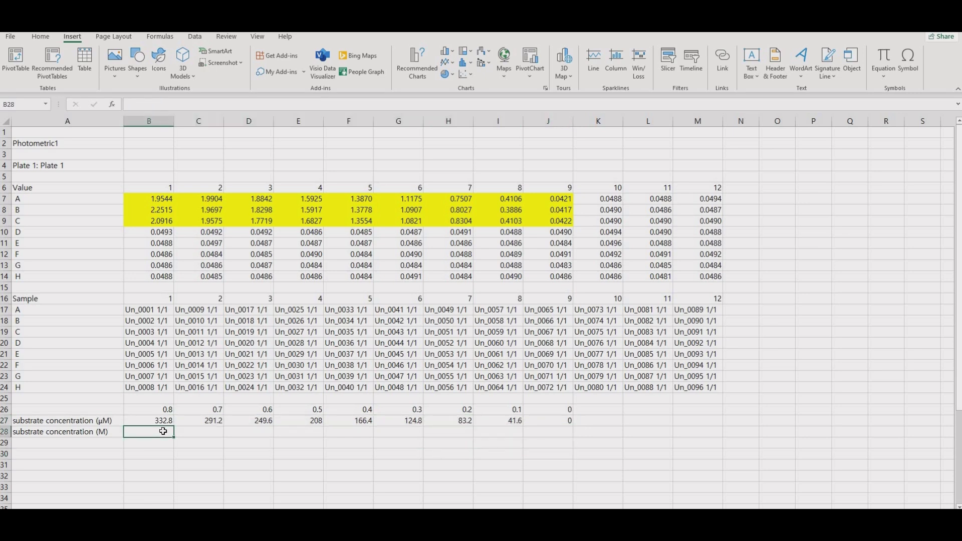
pyautogui.write('=')
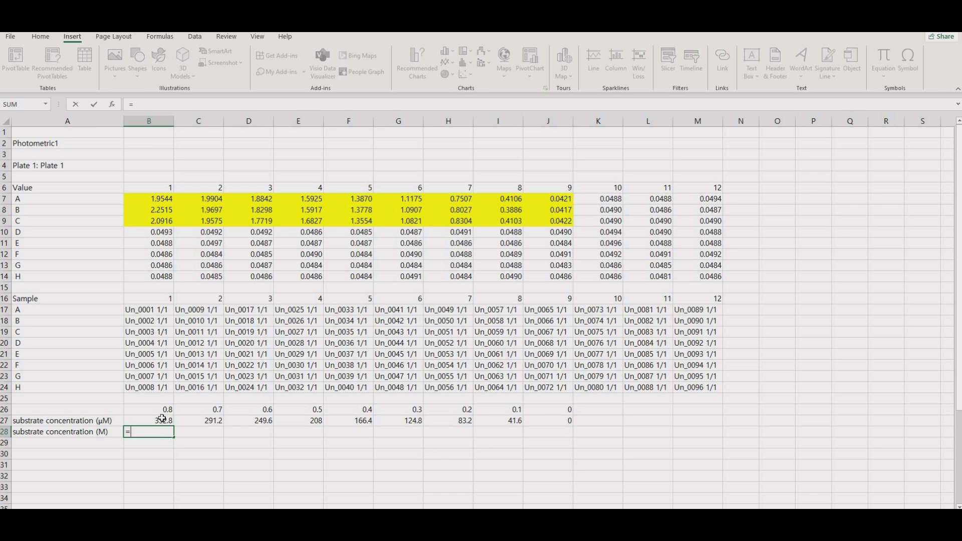
pyautogui.click(163, 420)
pyautogui.write('*10^-6')
pyautogui.press('Return')
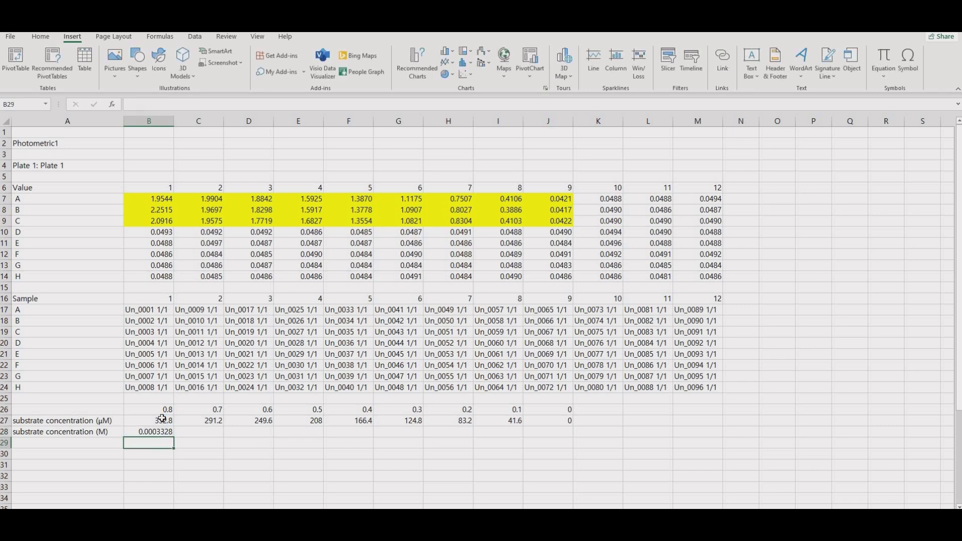
pyautogui.click(166, 431)
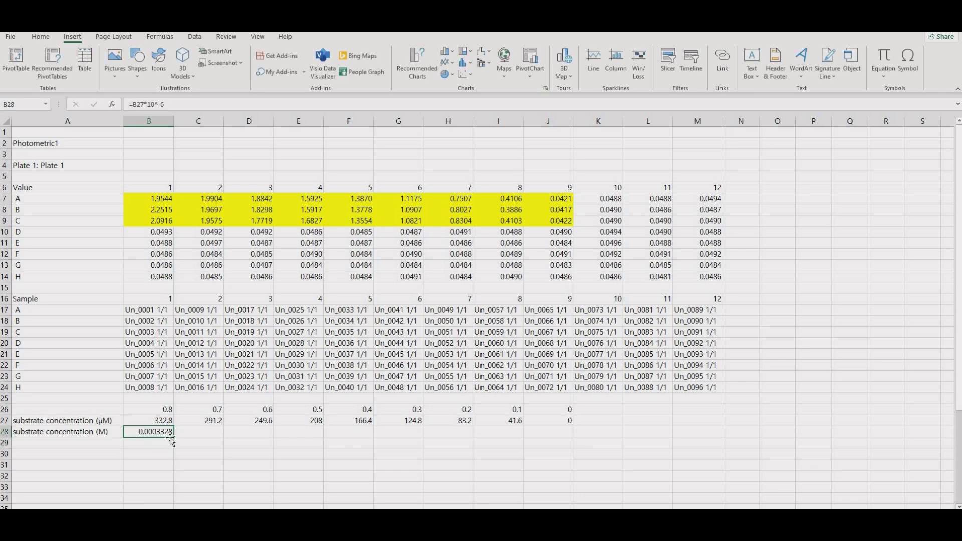
pyautogui.moveTo(173, 438); pyautogui.dragTo(564, 438)
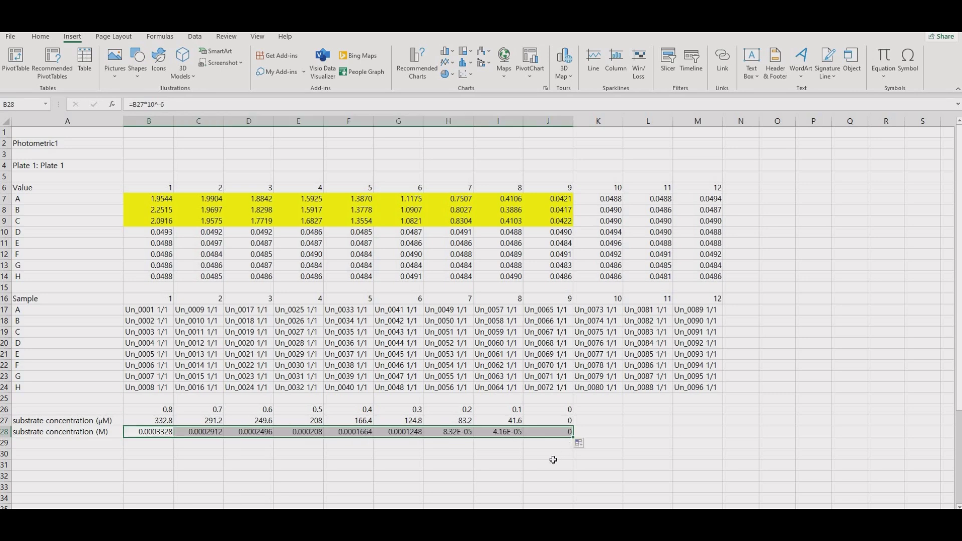
pyautogui.press('Tab')
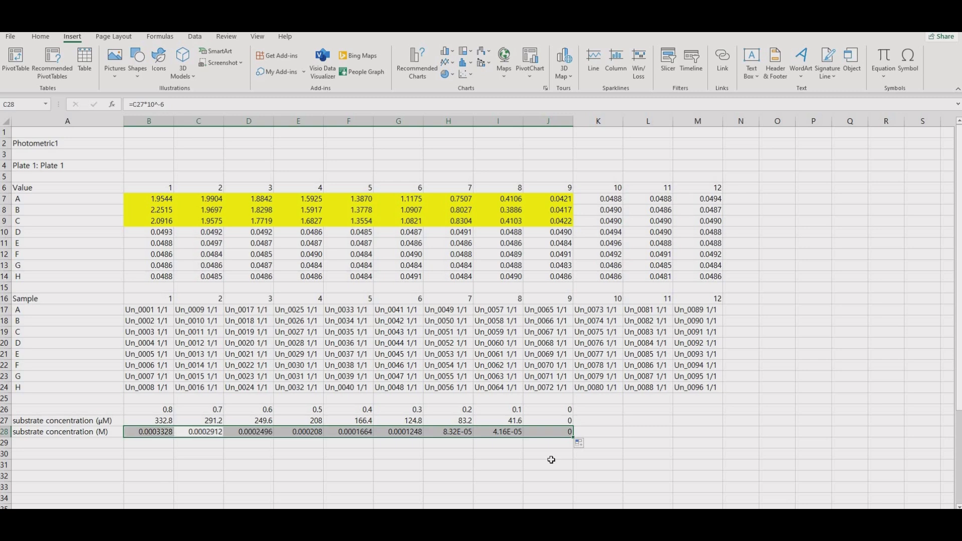
pyautogui.click(552, 461)
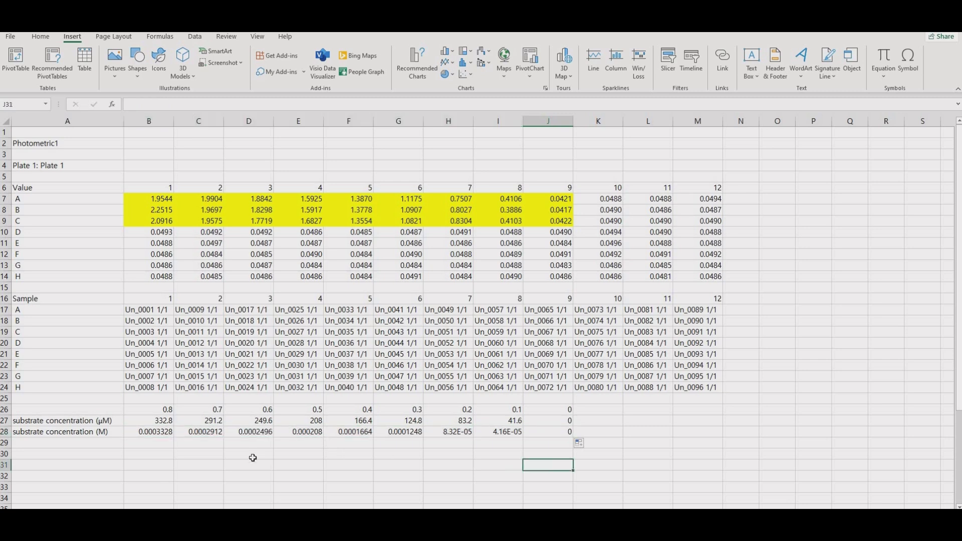
# Label cell A29 "substrate conc in reaction mix (M)" and widen column A to fit the text
pyautogui.scroll(-1, 300, 436)
pyautogui.click(110, 409)
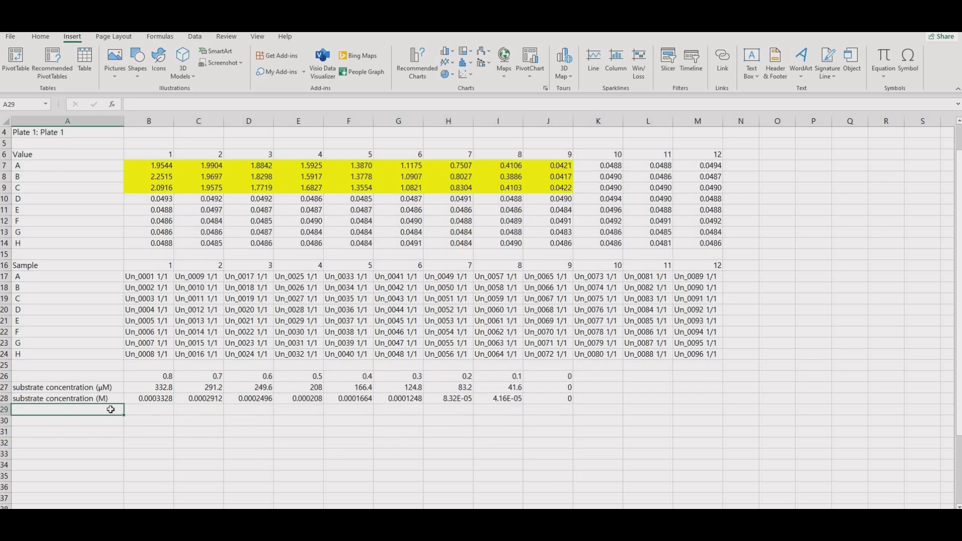
pyautogui.write('substrate conc in reaction mix (M)')
pyautogui.press('Return')
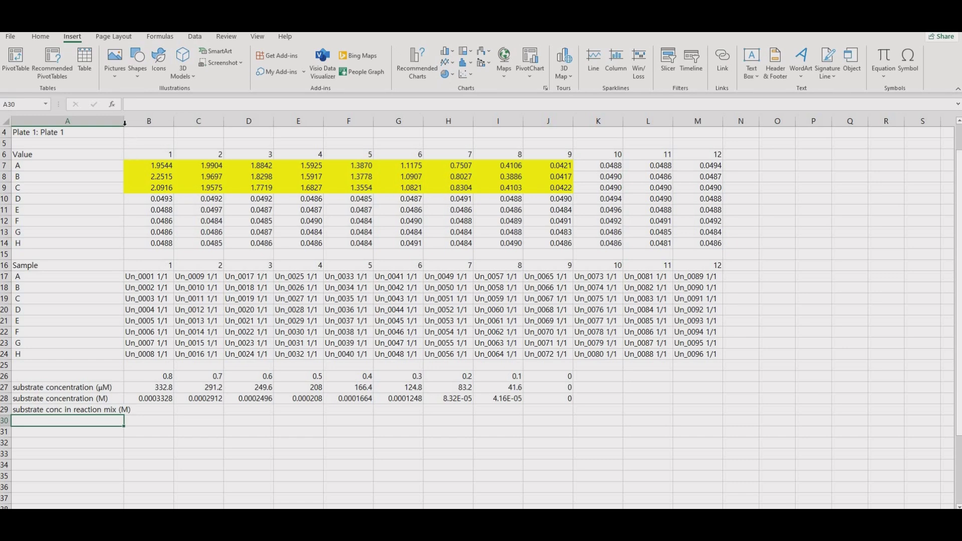
pyautogui.moveTo(125, 122); pyautogui.dragTo(146, 122)
# Calculate the reaction mix concentrations in B29 with =B28/2 and fill the formula across to J29
pyautogui.click(184, 409)
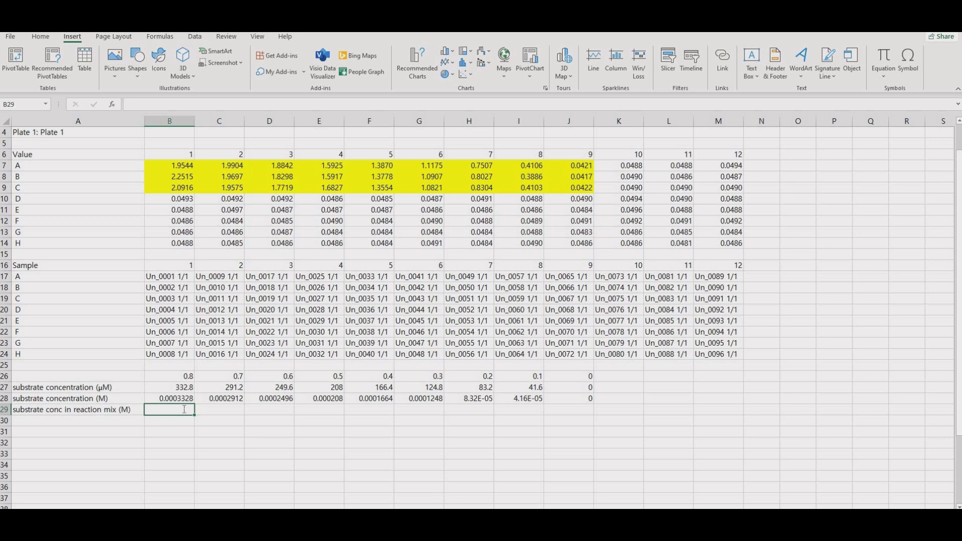
pyautogui.write('=')
pyautogui.click(187, 398)
pyautogui.write('/2')
pyautogui.press('Return')
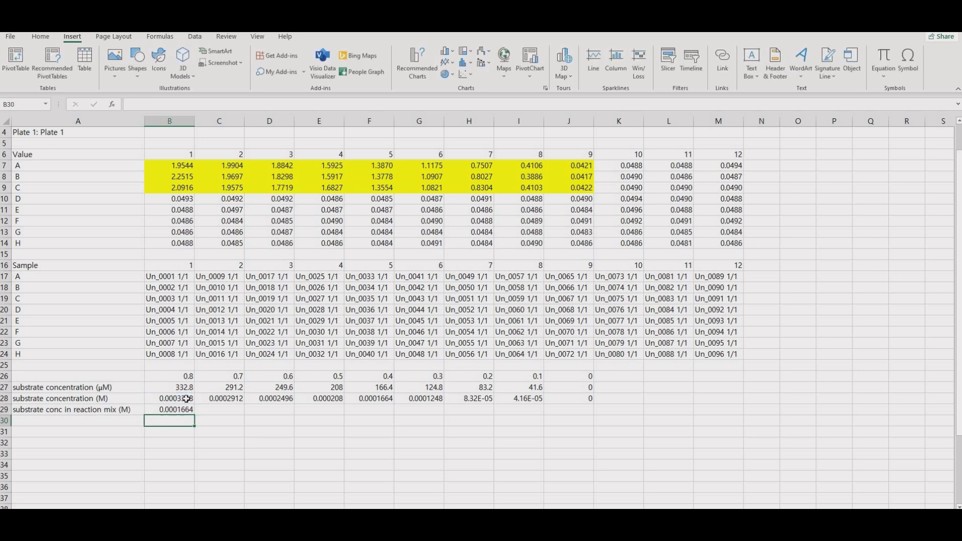
pyautogui.click(183, 409)
pyautogui.moveTo(196, 417); pyautogui.dragTo(588, 418)
pyautogui.click(535, 426)
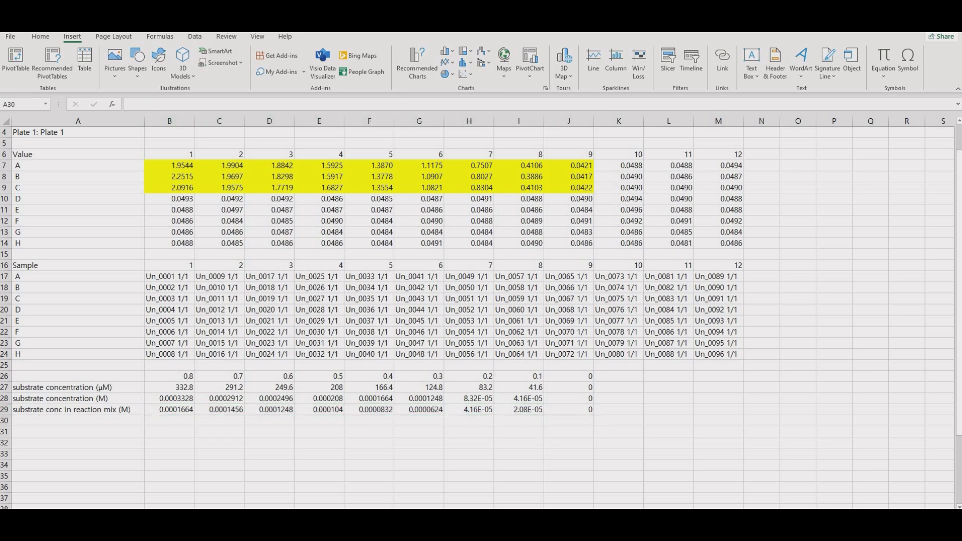
# Label cell A30 "Average OD 450 nm"
pyautogui.click(137, 420)
pyautogui.write('Av')
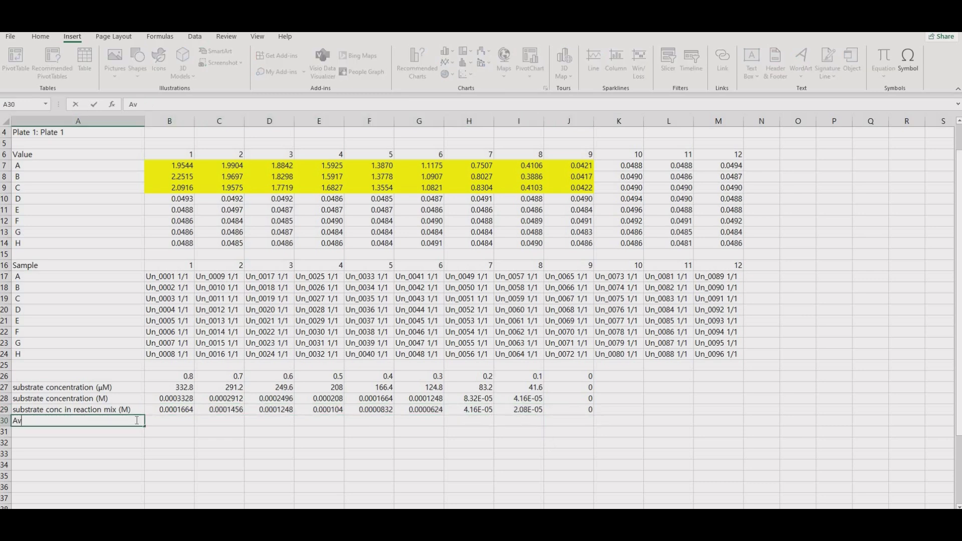
pyautogui.write('erage OD 450 nm')
pyautogui.press('Return')
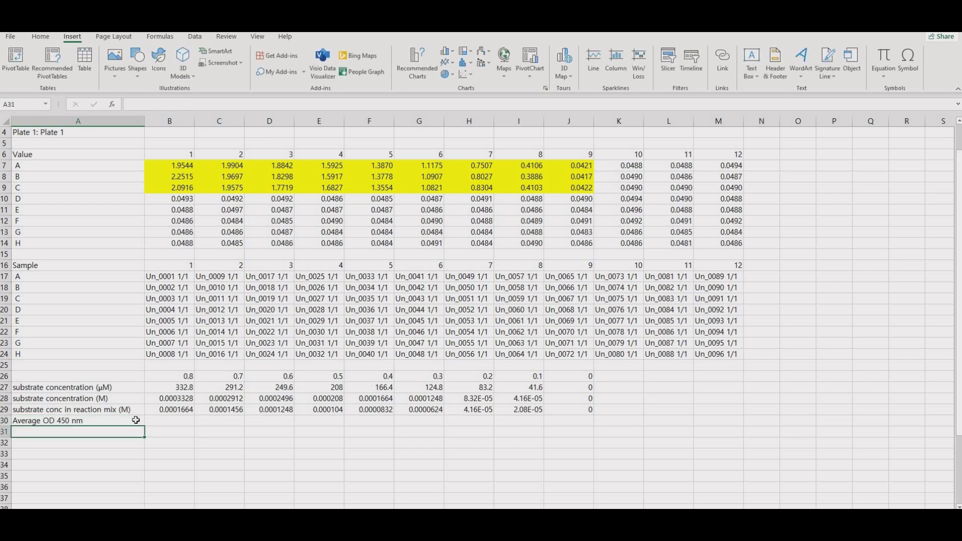
# Calculate the average OD in B30 with =AVERAGE(B7:B9) and fill the formula across to J30
pyautogui.click(159, 423)
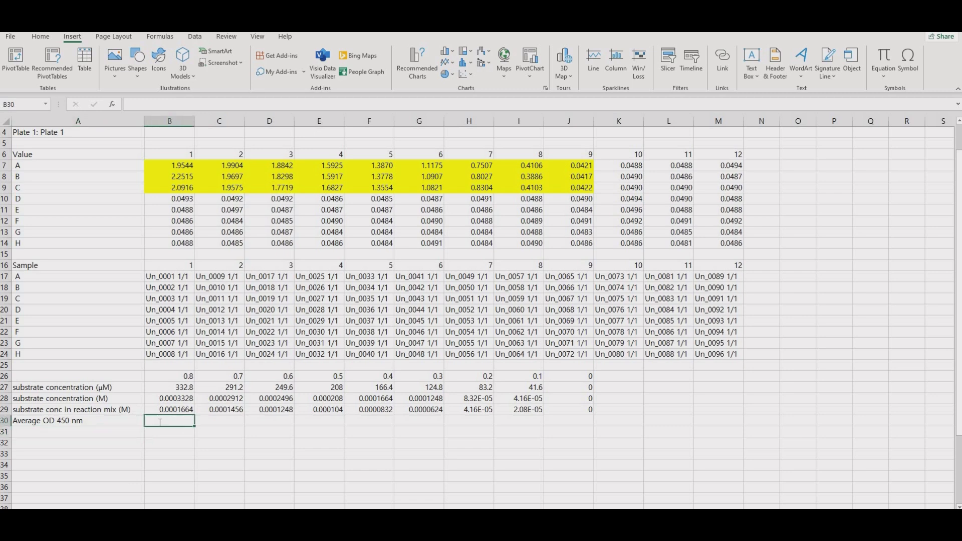
pyautogui.write('=aver')
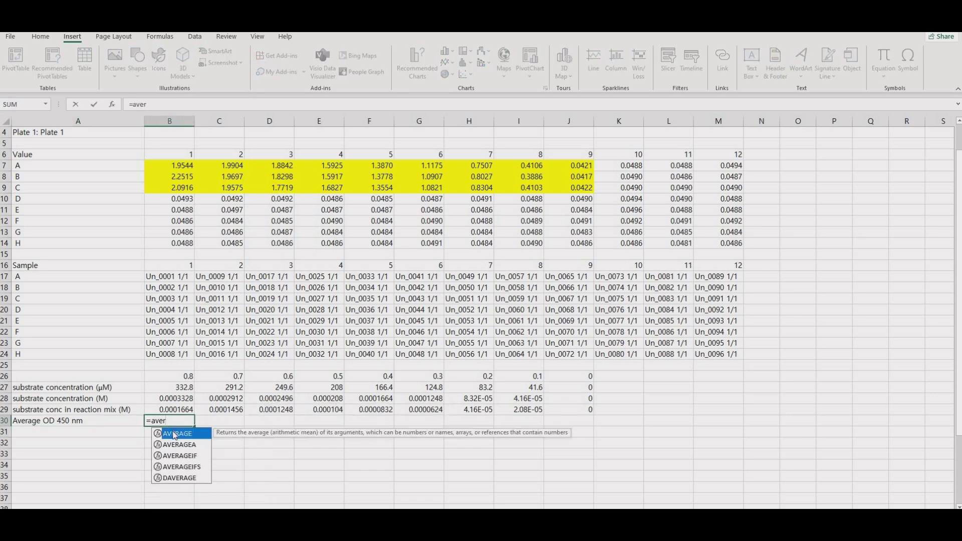
pyautogui.doubleClick(172, 432)
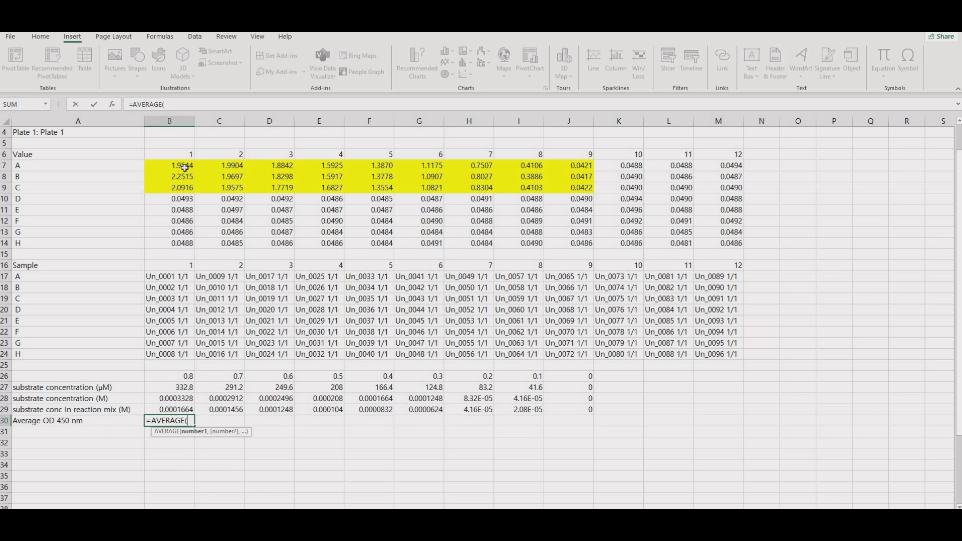
pyautogui.moveTo(184, 169); pyautogui.dragTo(184, 185)
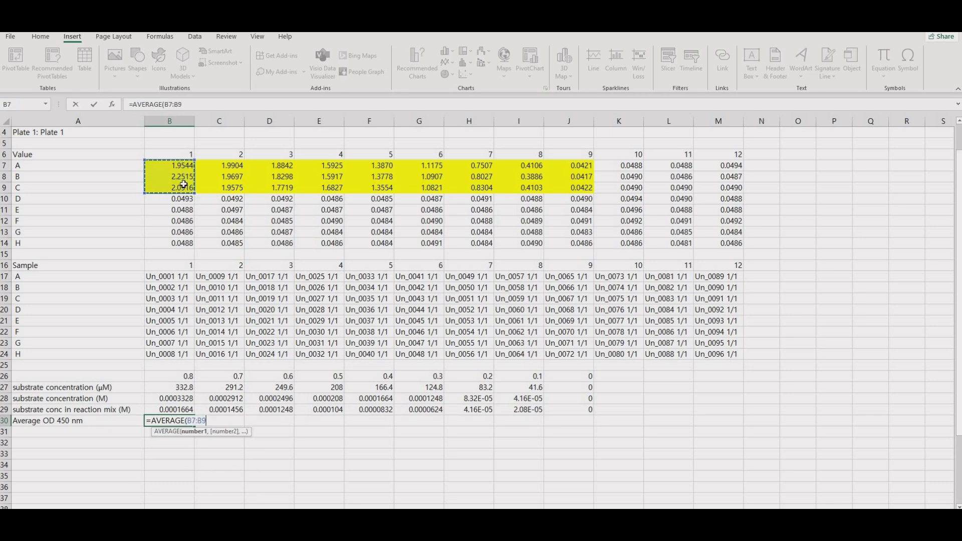
pyautogui.press('Return')
pyautogui.click(167, 420)
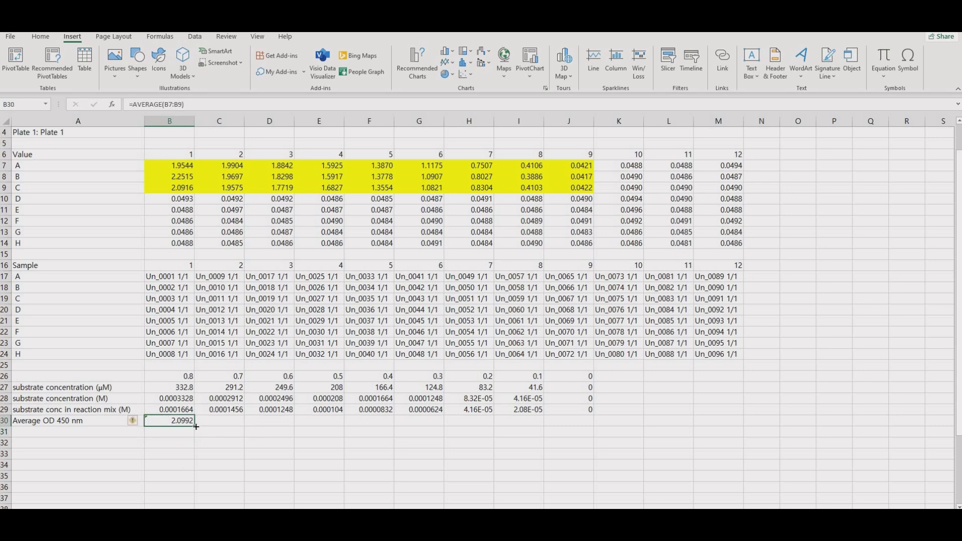
pyautogui.moveTo(195, 427); pyautogui.dragTo(582, 431)
pyautogui.click(562, 437)
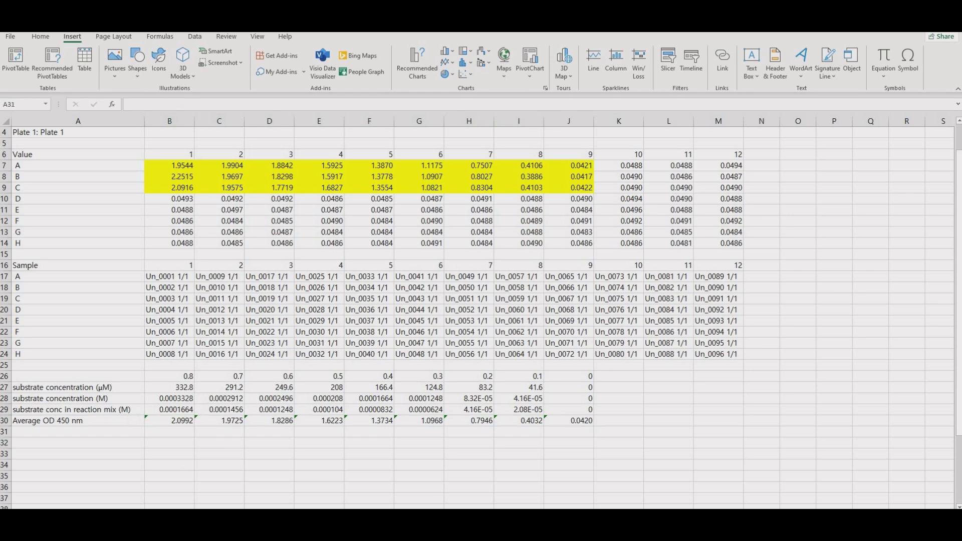
# Label cell A31 "OD 450 nm SD"
pyautogui.click(126, 430)
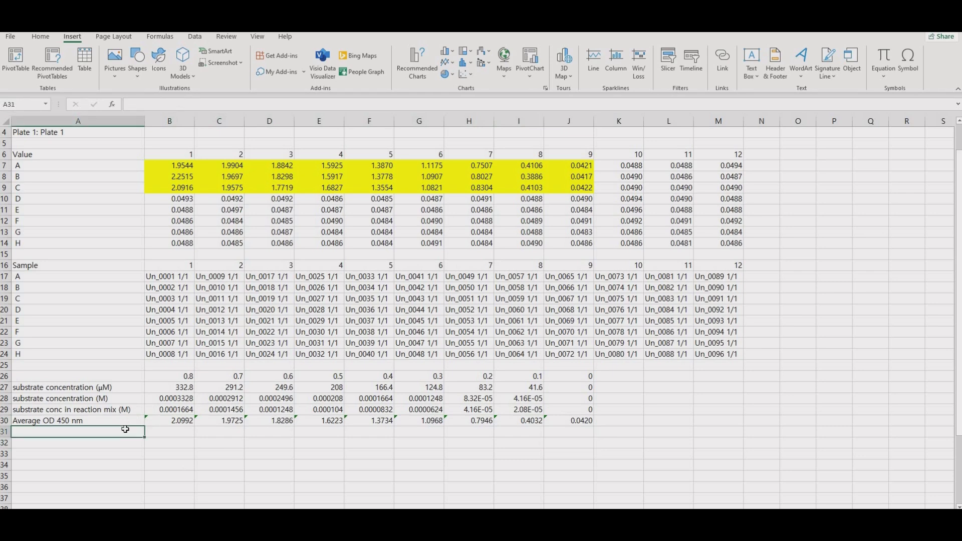
pyautogui.write('OD 450')
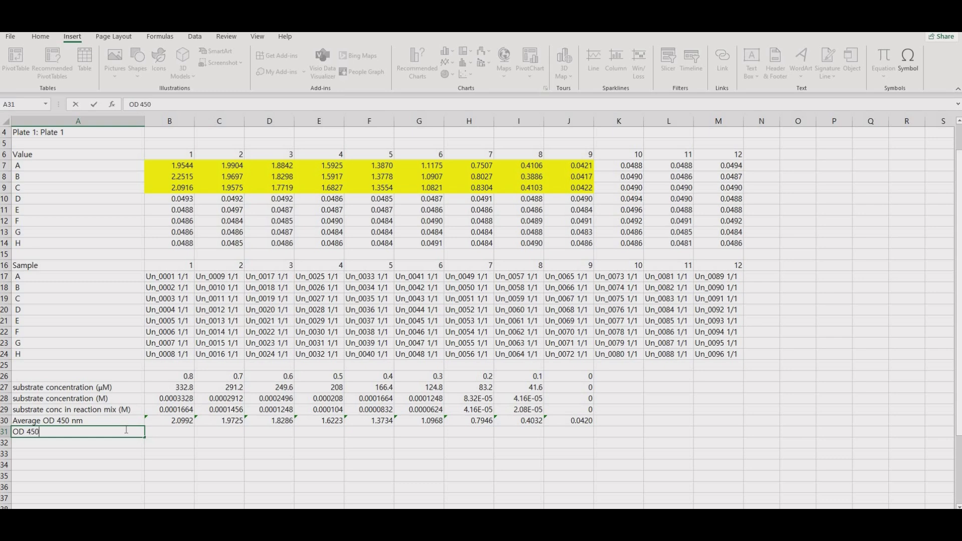
pyautogui.write(' nm SD')
pyautogui.press('Tab')
# Calculate the standard deviation in B31 with =STDEV.S(B7:B9) and fill the formula across to J31
pyautogui.write('=s')
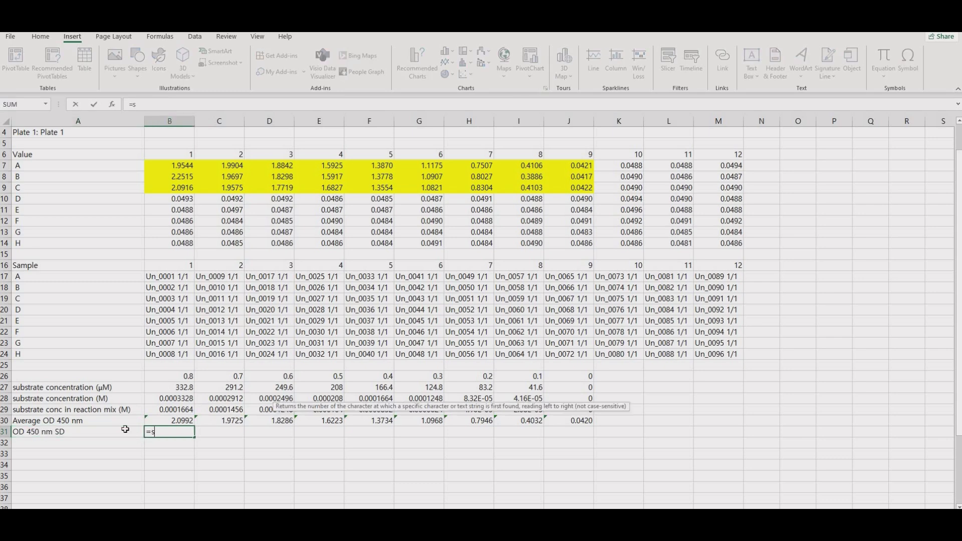
pyautogui.write('td')
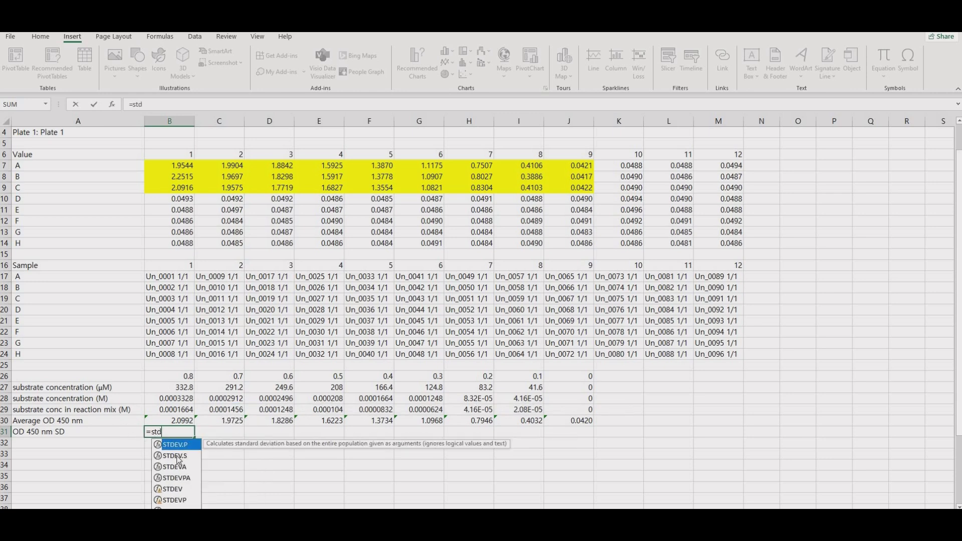
pyautogui.doubleClick(178, 460)
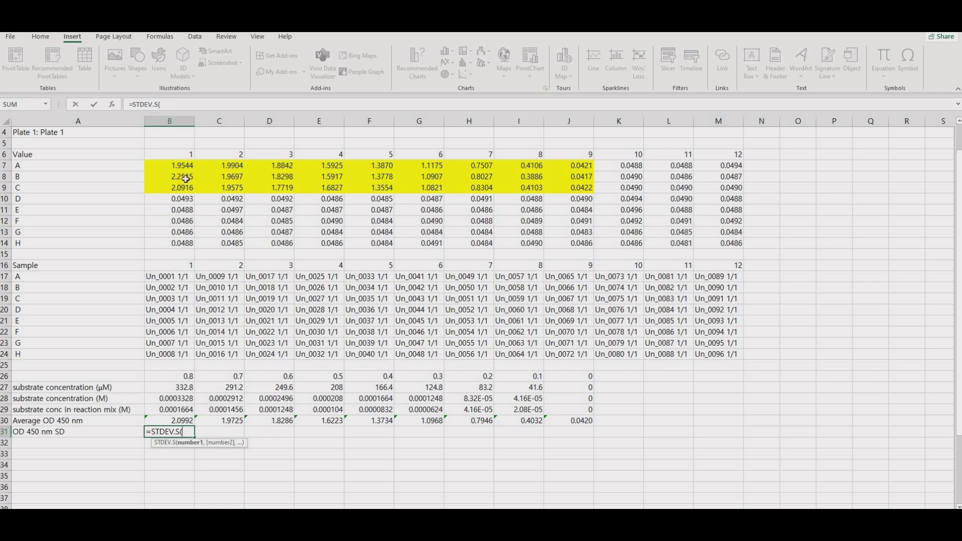
pyautogui.moveTo(183, 166); pyautogui.dragTo(183, 188)
pyautogui.press('Return')
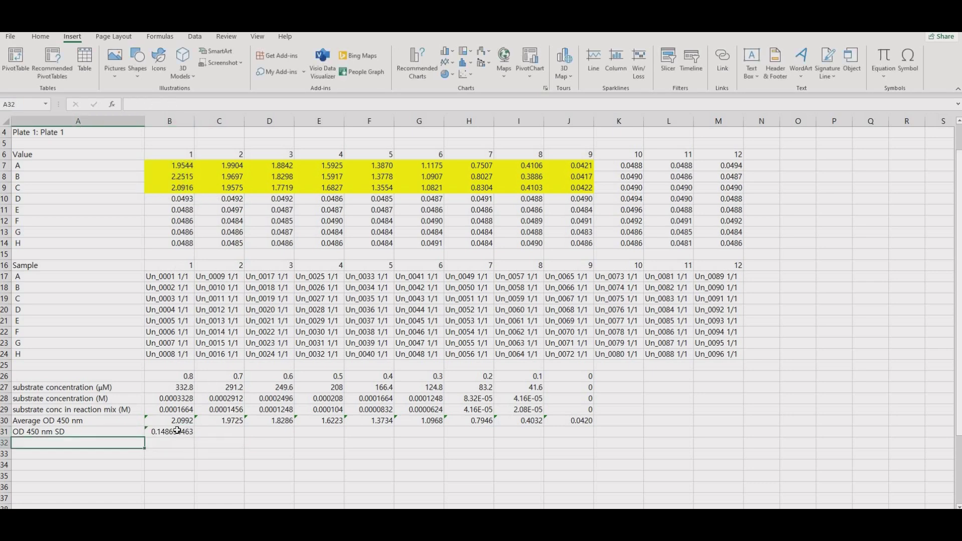
pyautogui.click(177, 430)
pyautogui.moveTo(316, 438); pyautogui.dragTo(584, 436)
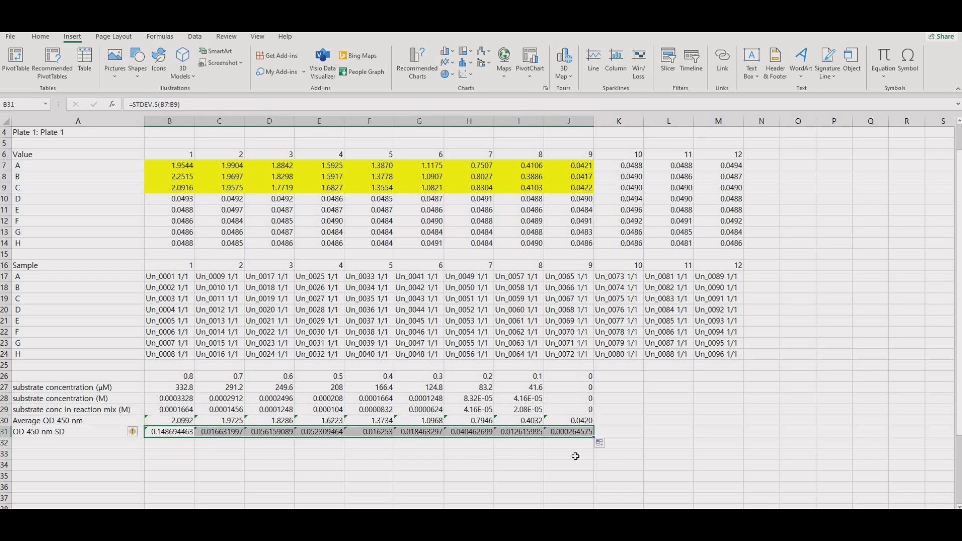
pyautogui.click(575, 456)
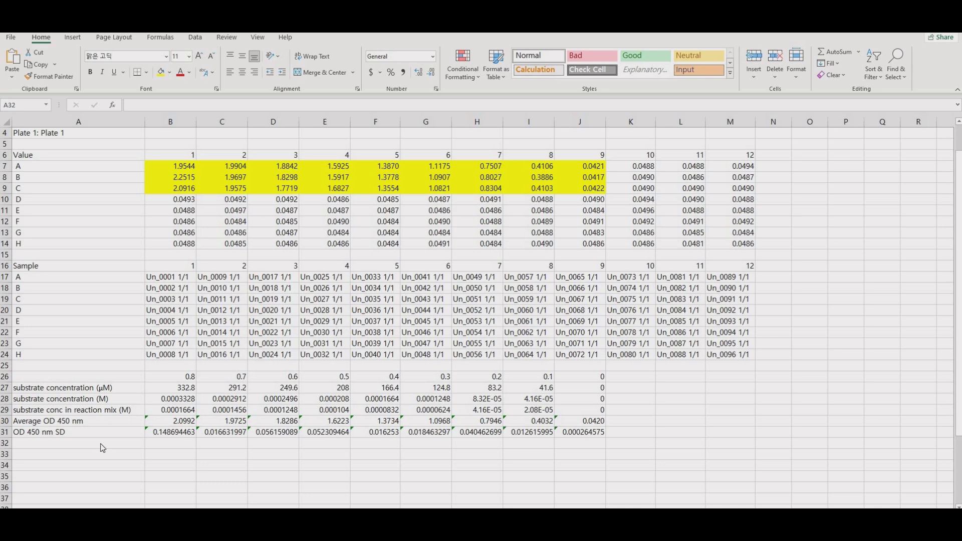
# Label cell A32 "Avg OD 450 nm - blank"
pyautogui.click(100, 444)
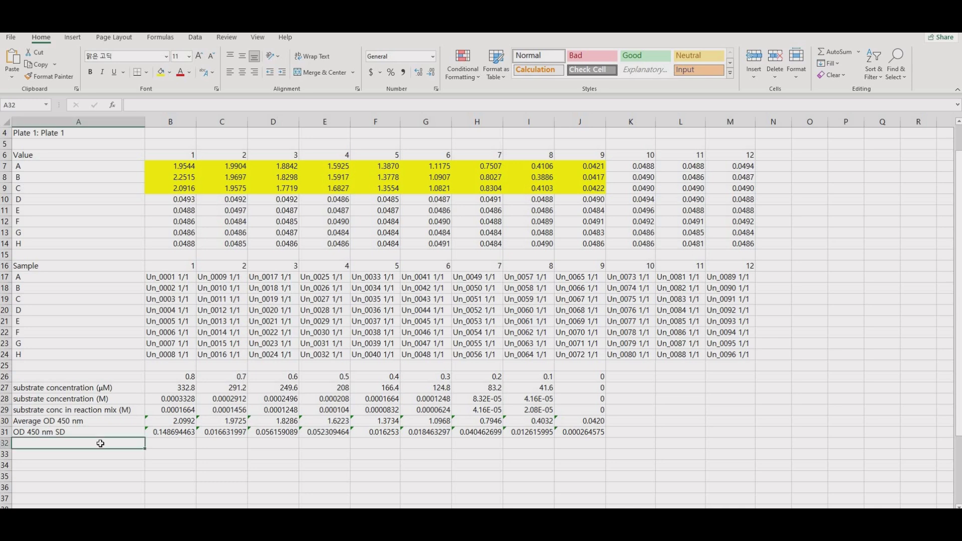
pyautogui.write('Avg')
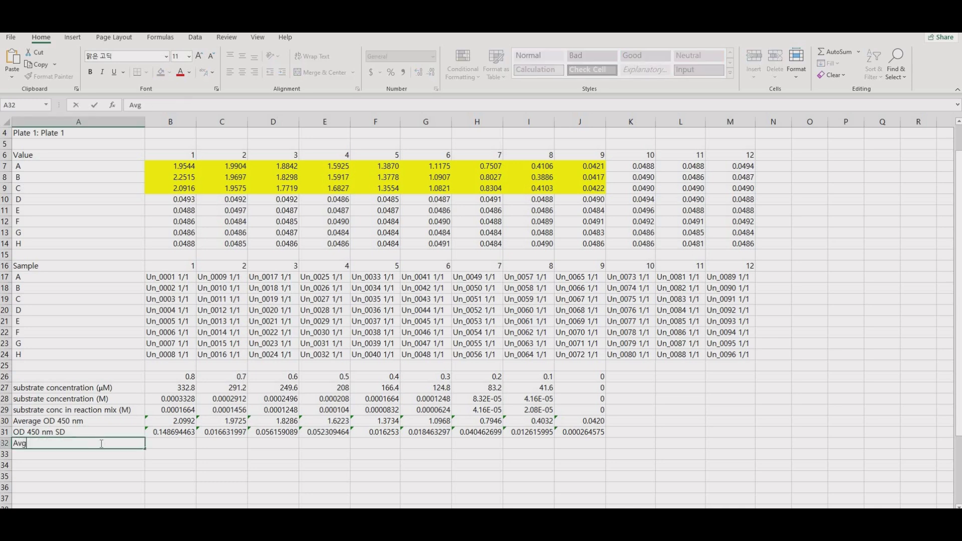
pyautogui.write(' OD 450 nm - blank')
pyautogui.press('Tab')
# Subtract the blank from the average OD in B32 with =B30-$J$30
pyautogui.write('=')
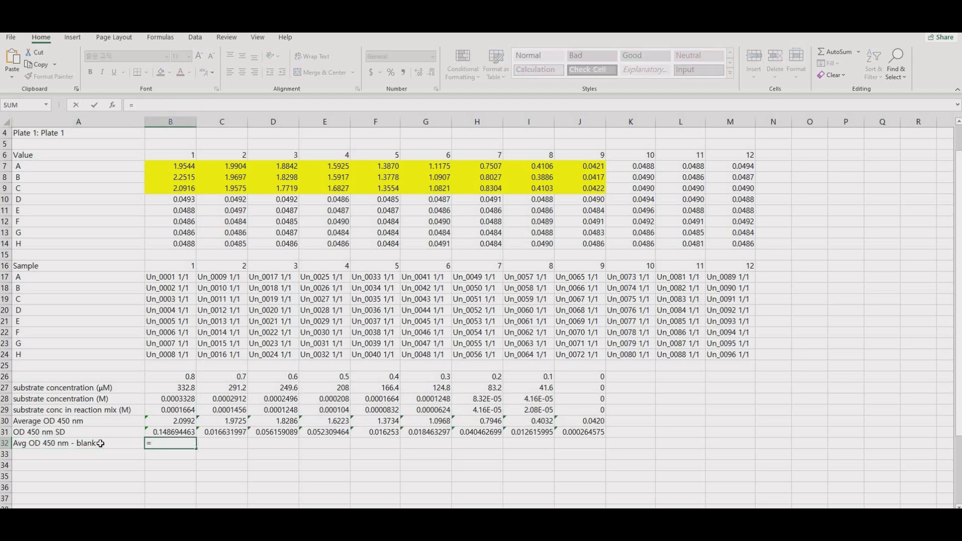
pyautogui.click(171, 423)
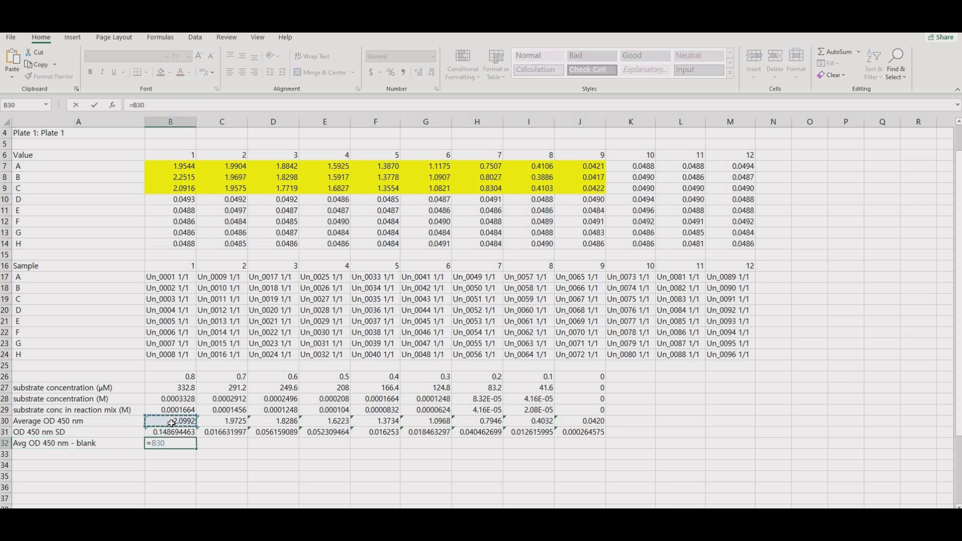
pyautogui.write('-')
pyautogui.click(589, 420)
pyautogui.press('F4')
pyautogui.press('Return')
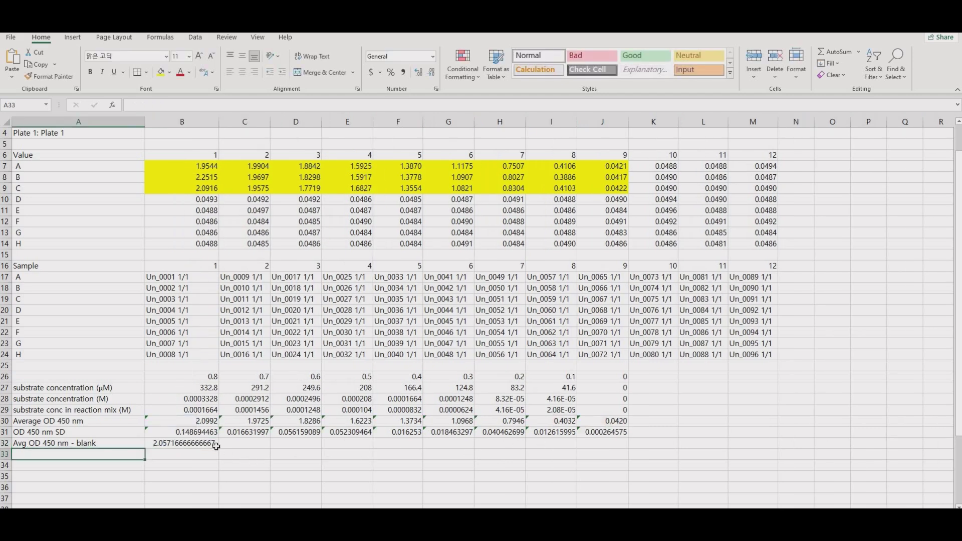
# Set the number format of B32 to General and fit column B's width to its contents
pyautogui.click(216, 446)
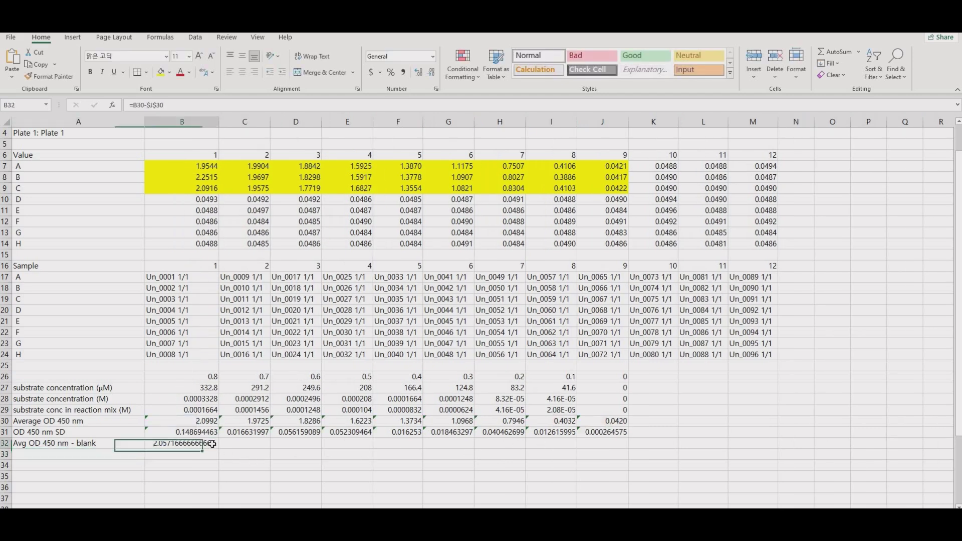
pyautogui.click(432, 56)
pyautogui.click(401, 74)
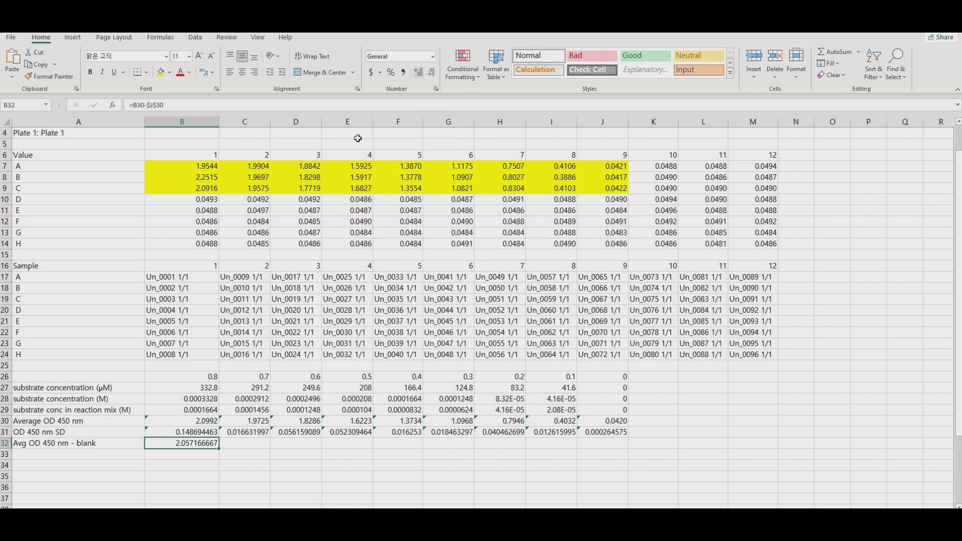
pyautogui.doubleClick(219, 122)
pyautogui.click(255, 452)
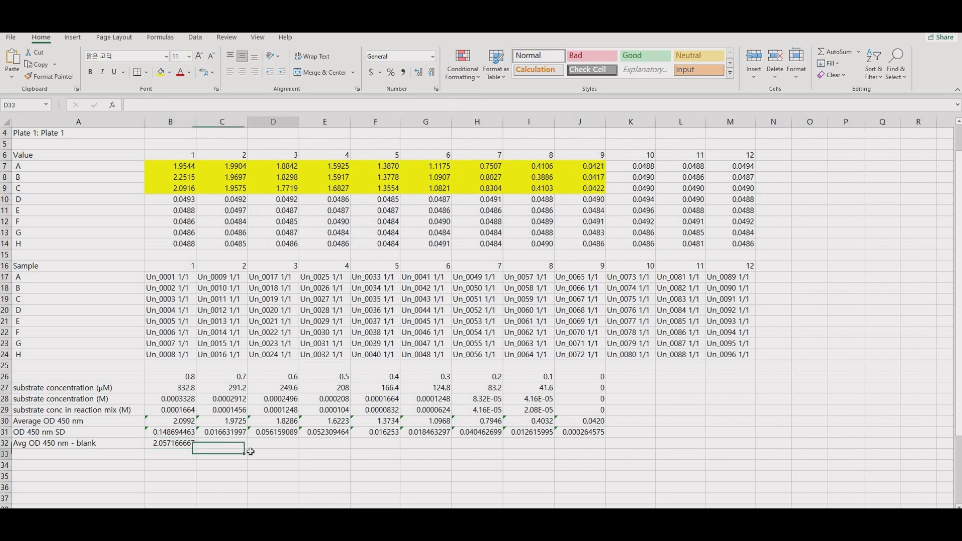
# Fill the blank-corrected OD formula from B32 across to I32
pyautogui.click(189, 446)
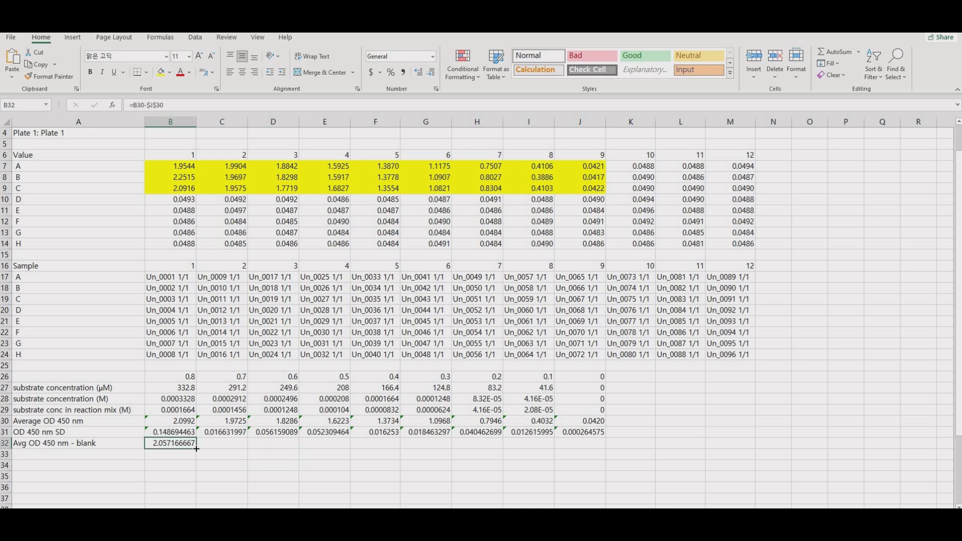
pyautogui.moveTo(225, 449); pyautogui.dragTo(543, 446)
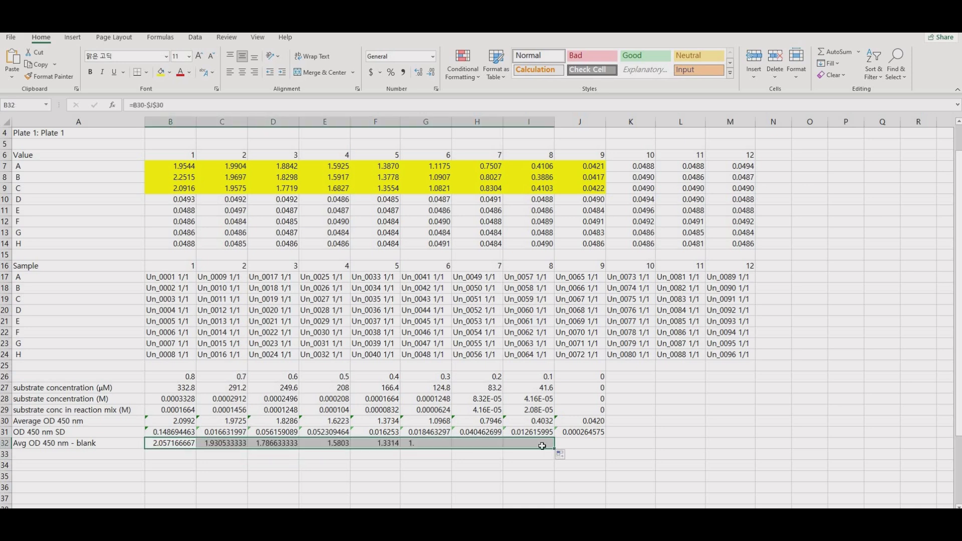
pyautogui.click(528, 473)
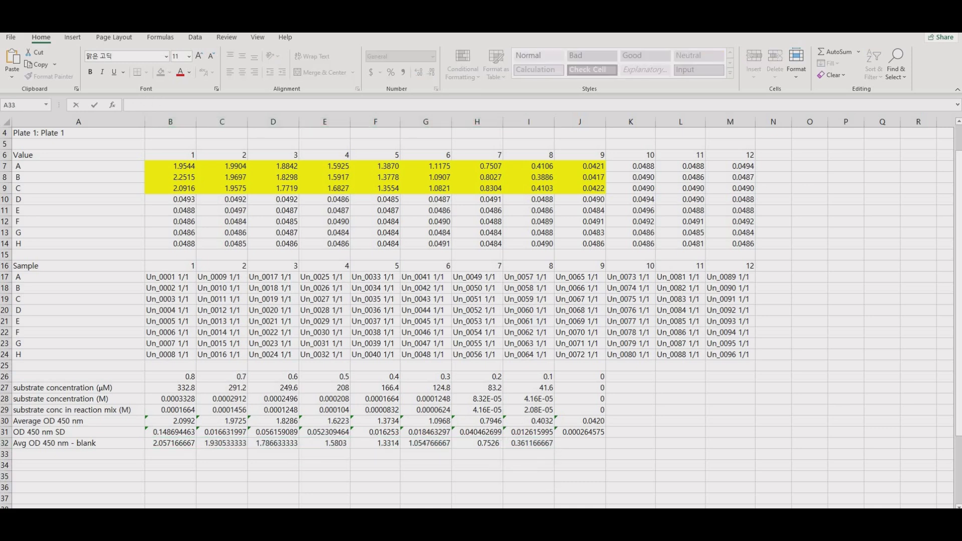
# Label cell A33 "Product conc in final volume" and calculate it in B33 with =B32/(0.18*5.9*10^4)
pyautogui.doubleClick(78, 454)
pyautogui.write('Product conc in final volume')
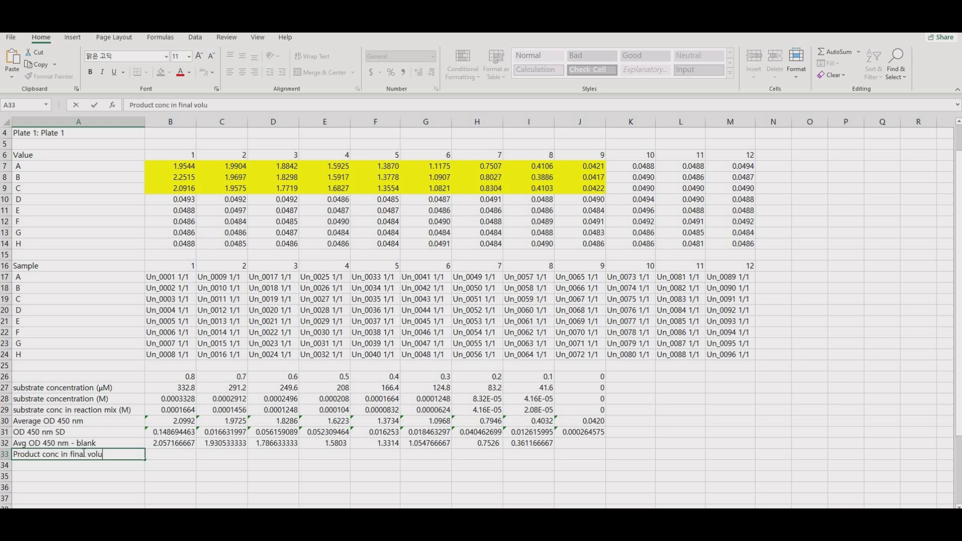
pyautogui.click(155, 454)
pyautogui.write('=')
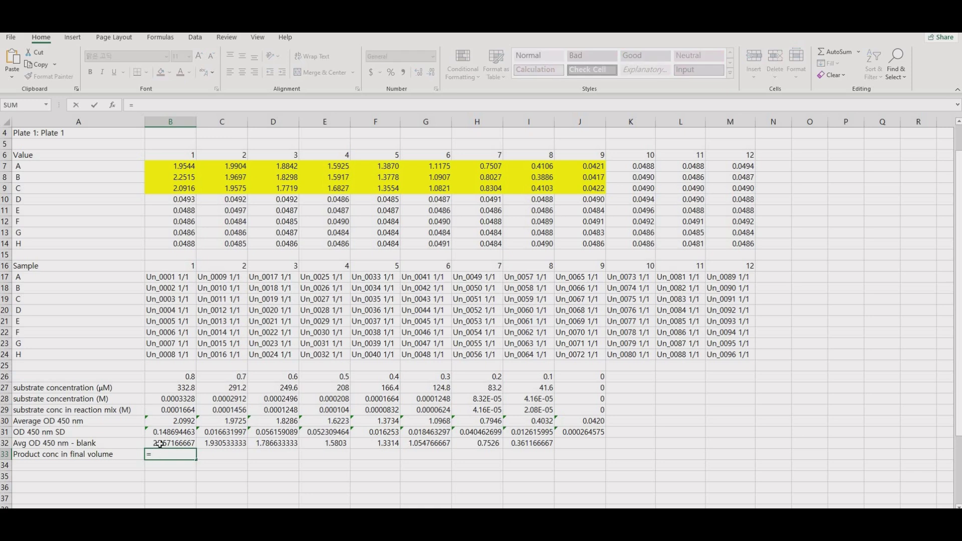
pyautogui.click(158, 443)
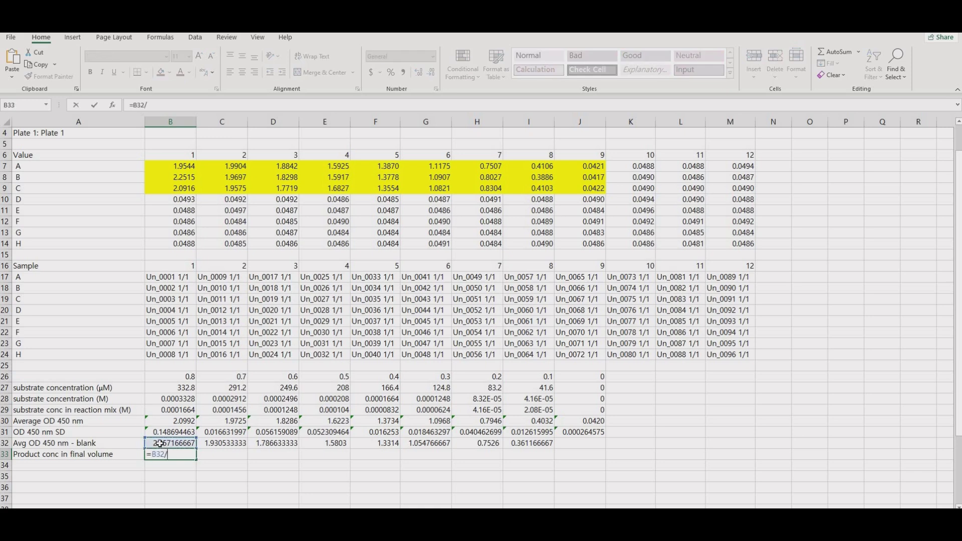
pyautogui.write('/(0.18*5.9*10^4')
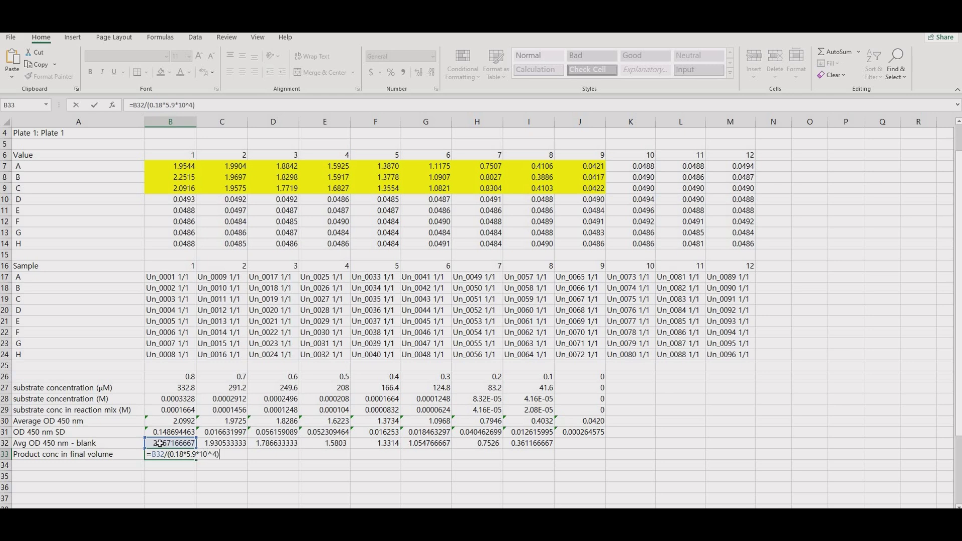
pyautogui.press('Return')
# Fill the product concentration formula from B33 across to I33
pyautogui.click(168, 454)
pyautogui.moveTo(197, 460); pyautogui.dragTo(545, 464)
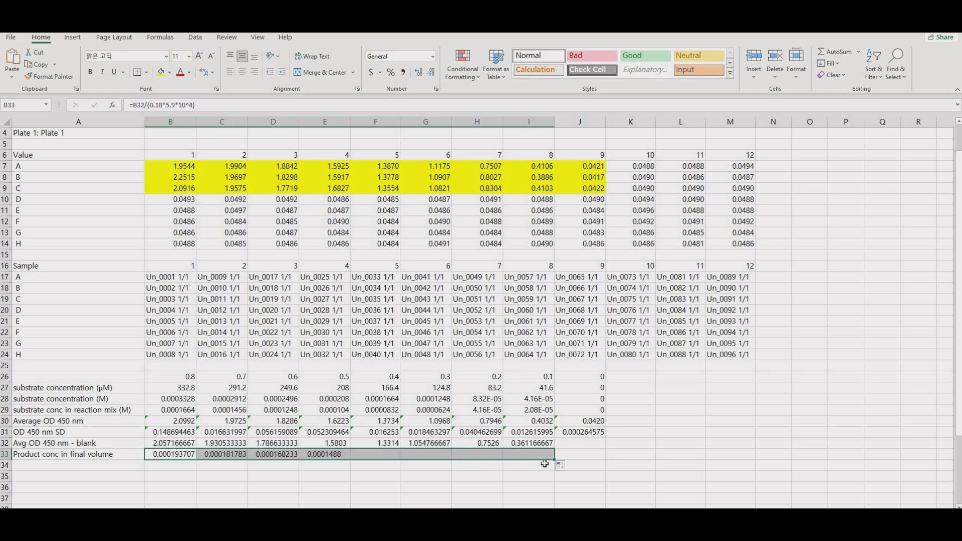
pyautogui.click(494, 476)
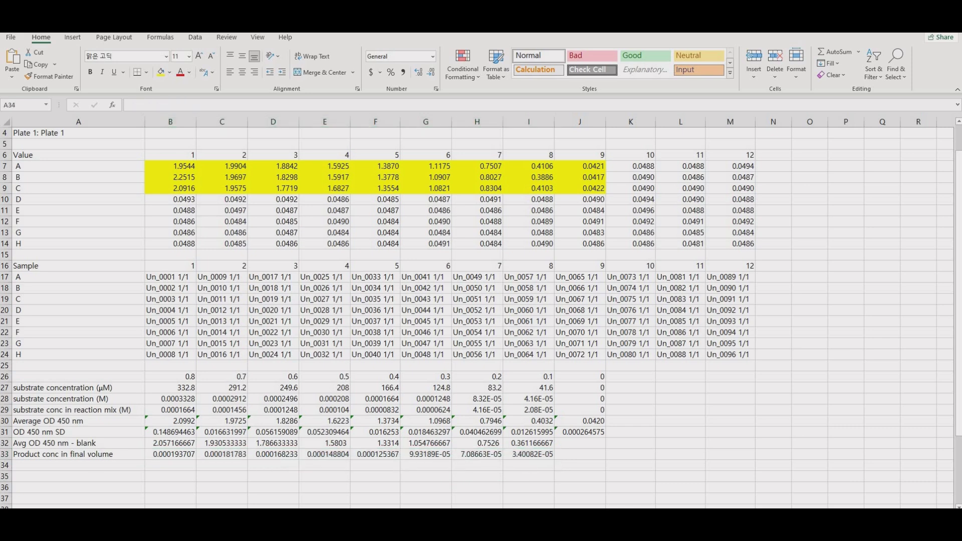
# Label cell A34 "Product conc in reaction volume"
pyautogui.click(96, 465)
pyautogui.write('Produc')
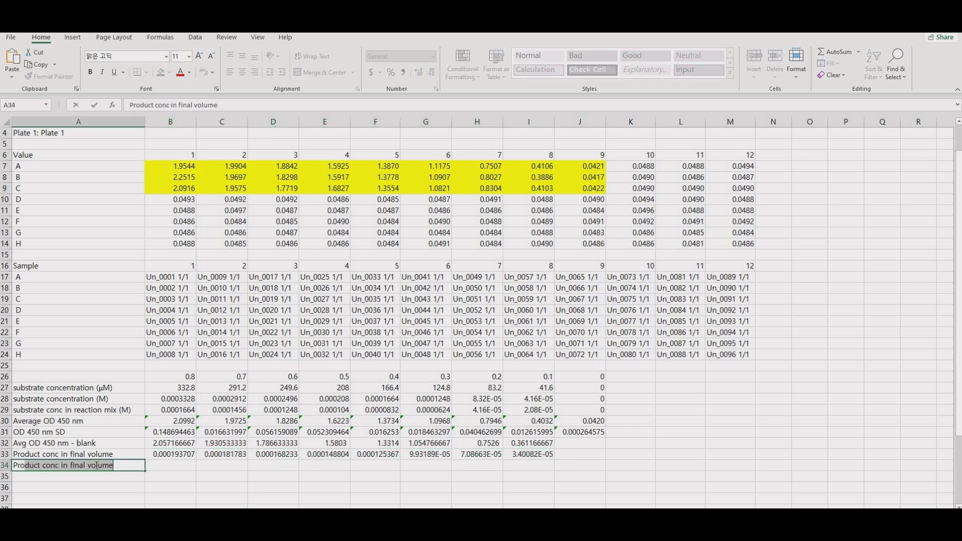
pyautogui.write('t conc in reaction volume')
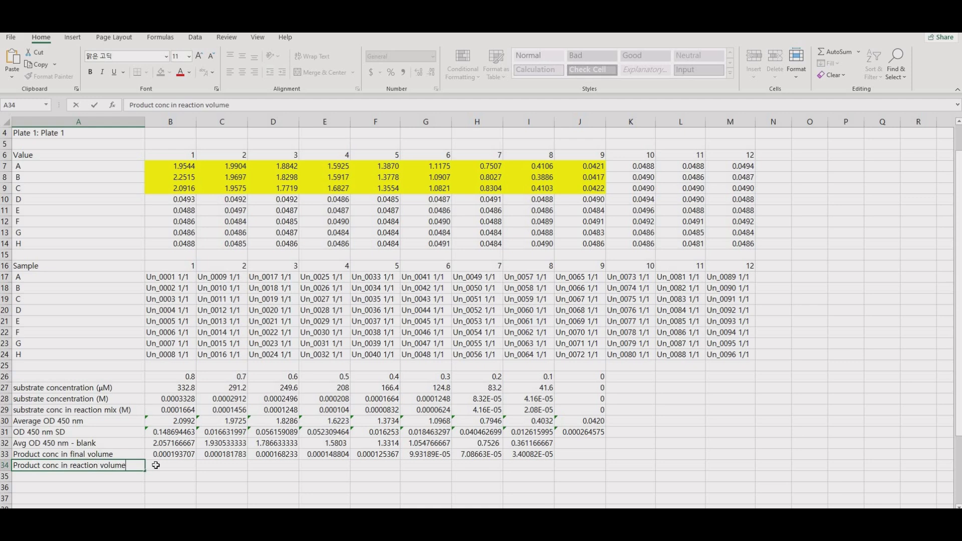
# Calculate the product concentration in reaction volume in B34 with =B33*3/2
pyautogui.click(156, 465)
pyautogui.write('=')
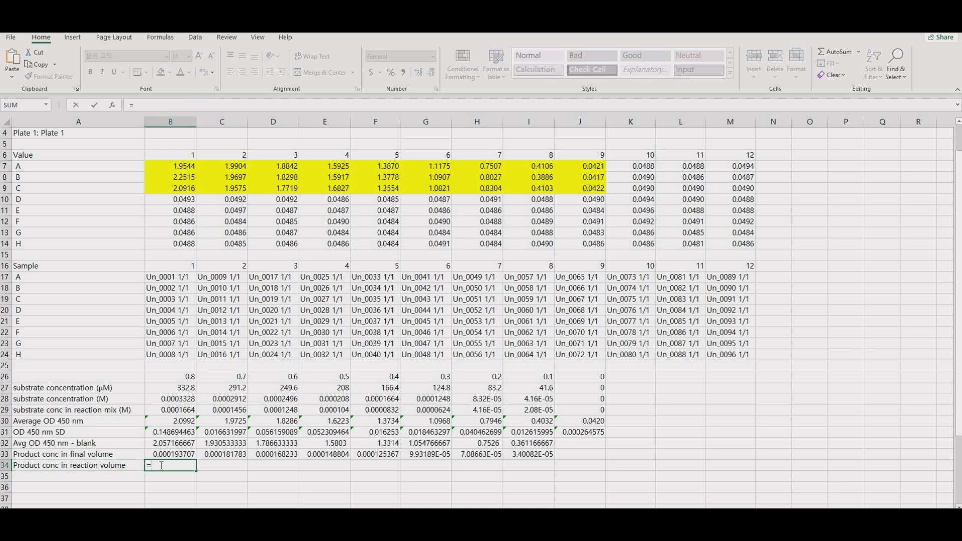
pyautogui.click(175, 456)
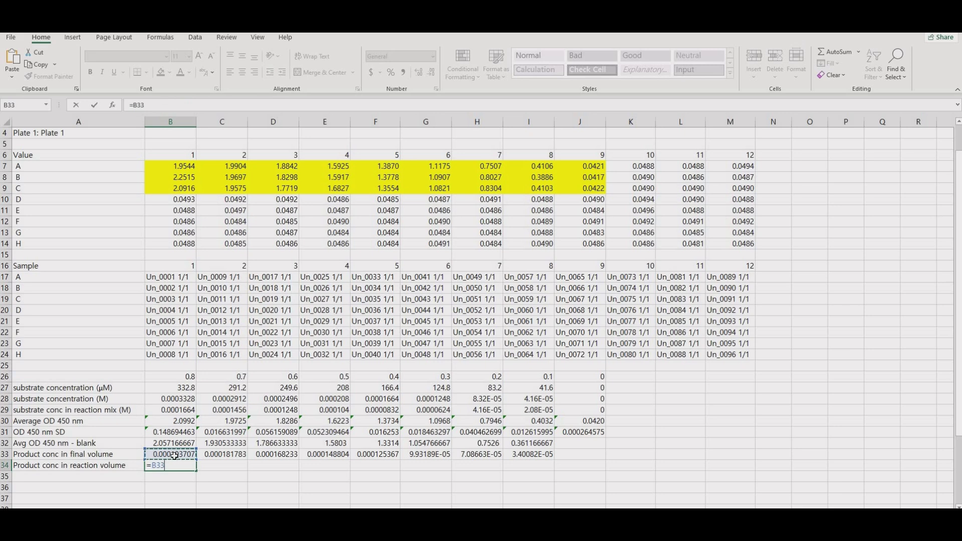
pyautogui.write('*3/2')
pyautogui.press('Return')
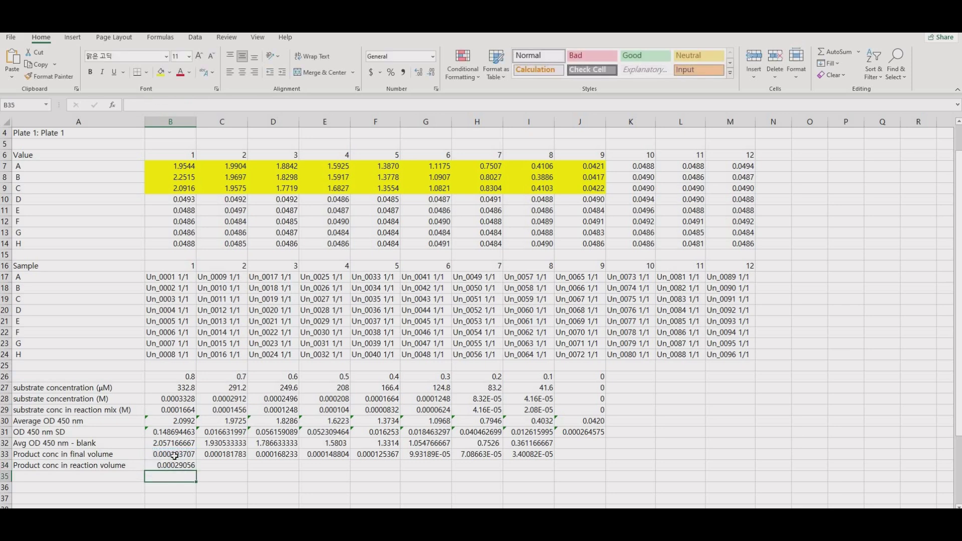
# Fill the reaction-volume product concentration formula from B34 across to I34
pyautogui.click(176, 466)
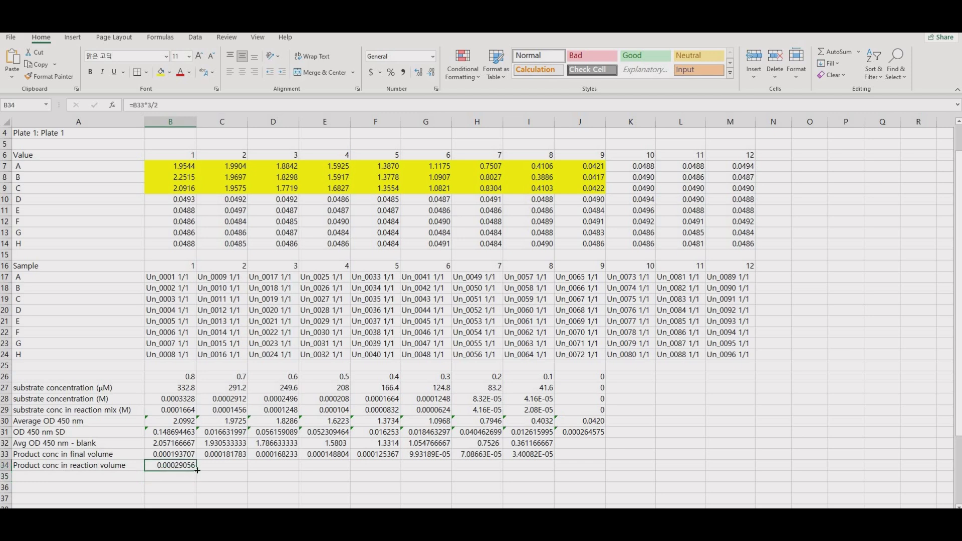
pyautogui.moveTo(197, 471); pyautogui.dragTo(552, 466)
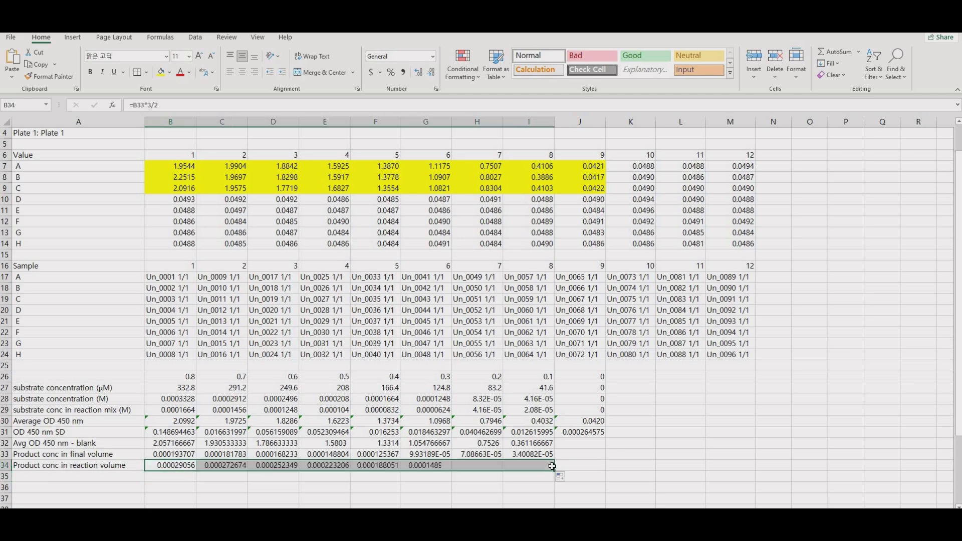
pyautogui.click(494, 486)
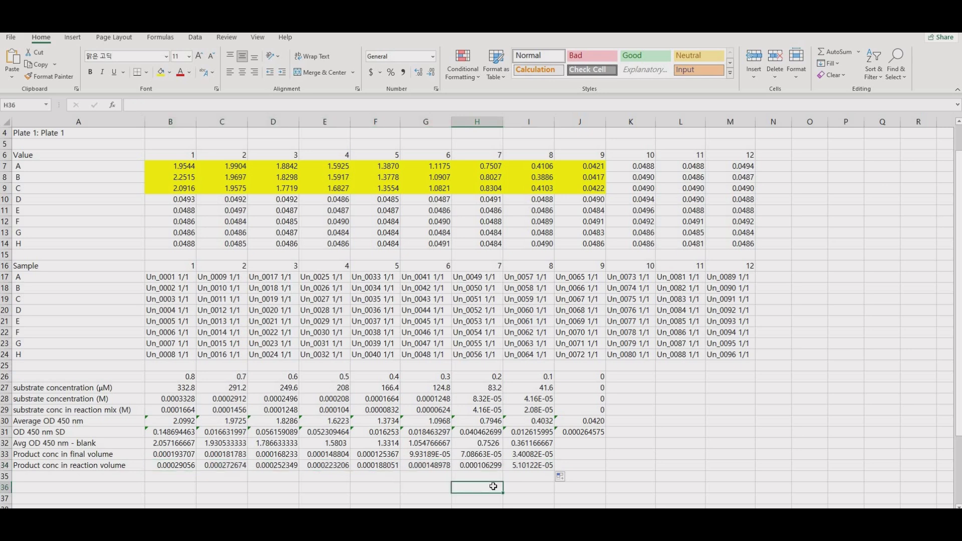
# Label cell A35 "V0 (M/t)"
pyautogui.press('Up')
pyautogui.press('Home')
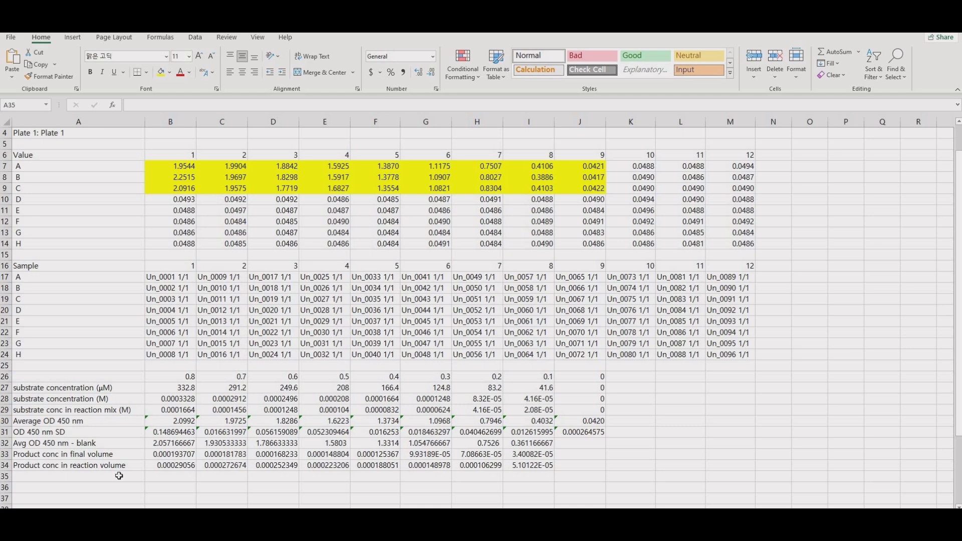
pyautogui.write('V')
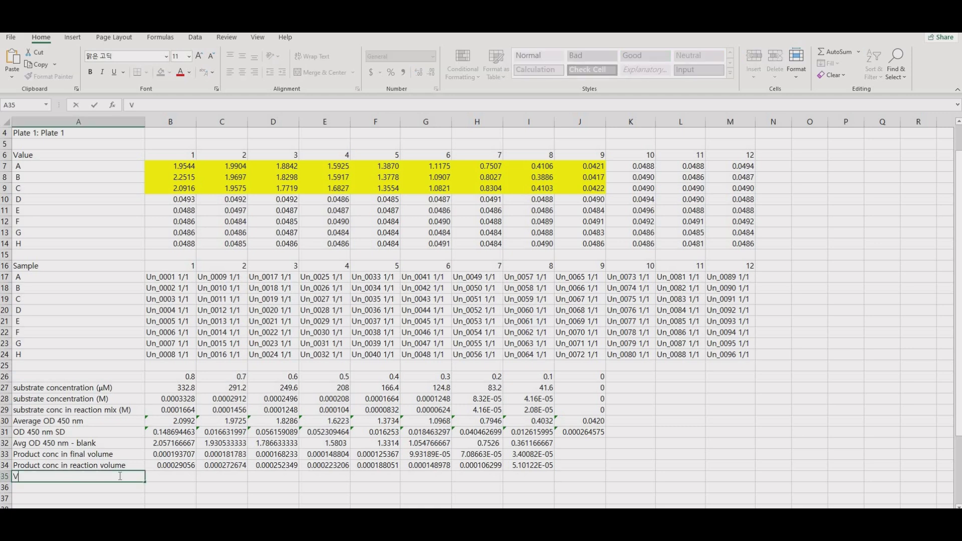
pyautogui.write('0 (M/t')
pyautogui.press('Tab')
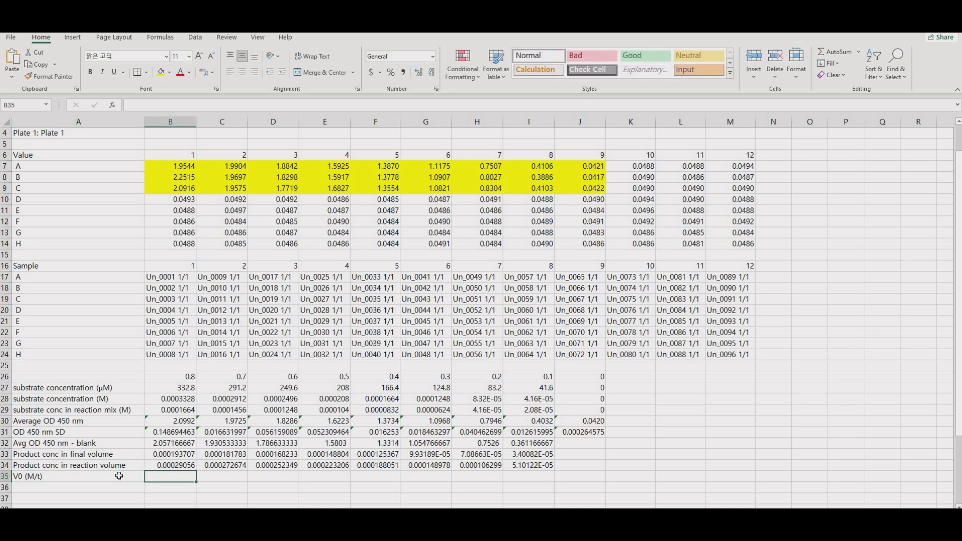
# Calculate the initial velocity in B35 with =B34/(10*60)
pyautogui.write('=')
pyautogui.click(182, 468)
pyautogui.write('/')
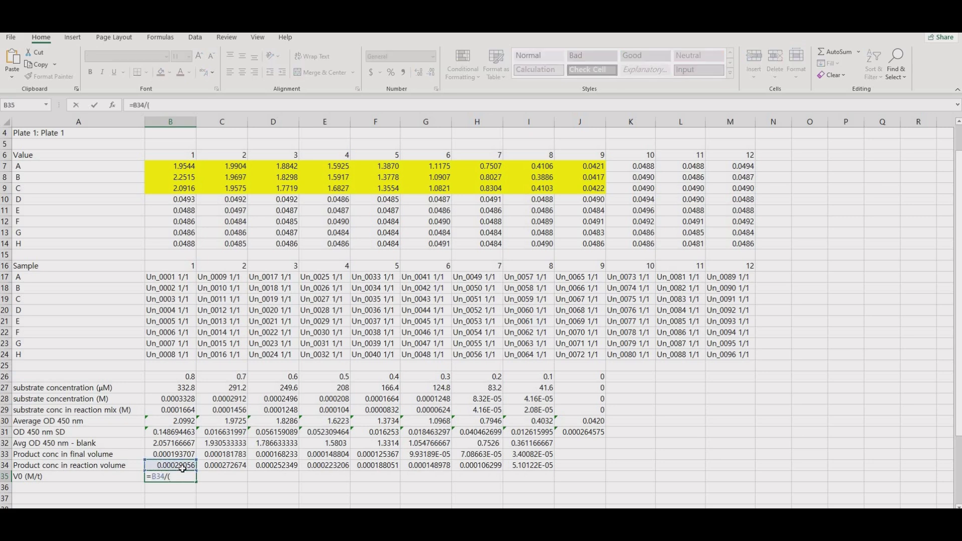
pyautogui.write('(10*60')
pyautogui.press('Return')
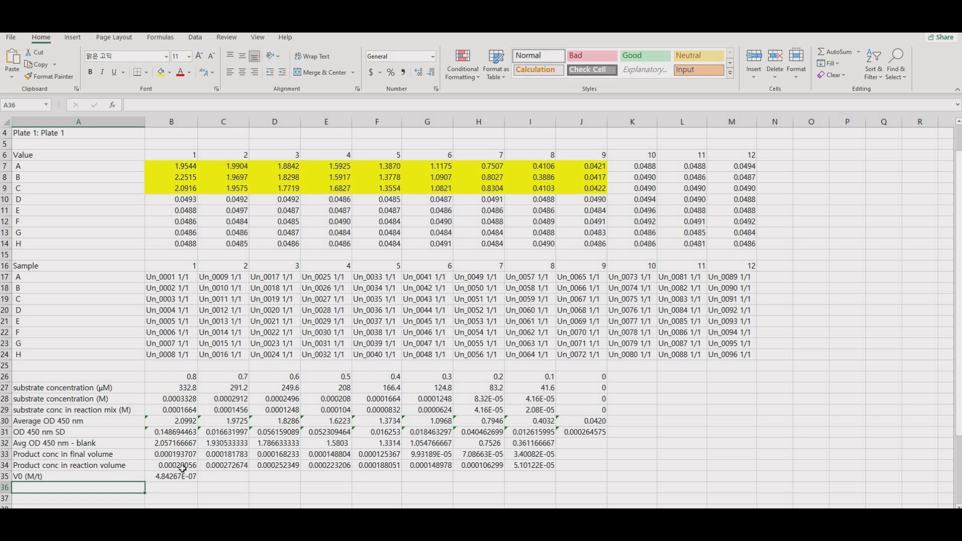
# Fill the V0 formula from B35 across to I35
pyautogui.click(195, 479)
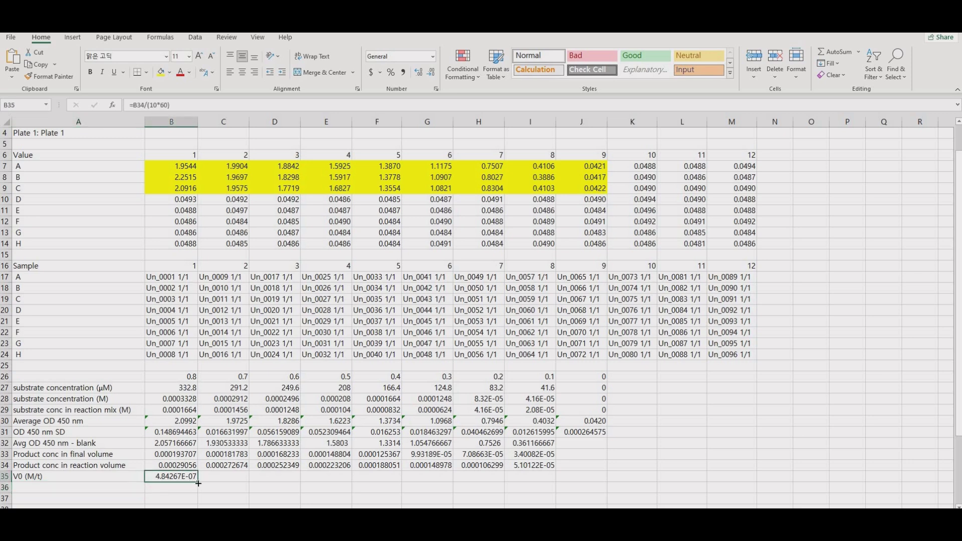
pyautogui.moveTo(198, 483); pyautogui.dragTo(545, 485)
pyautogui.click(528, 489)
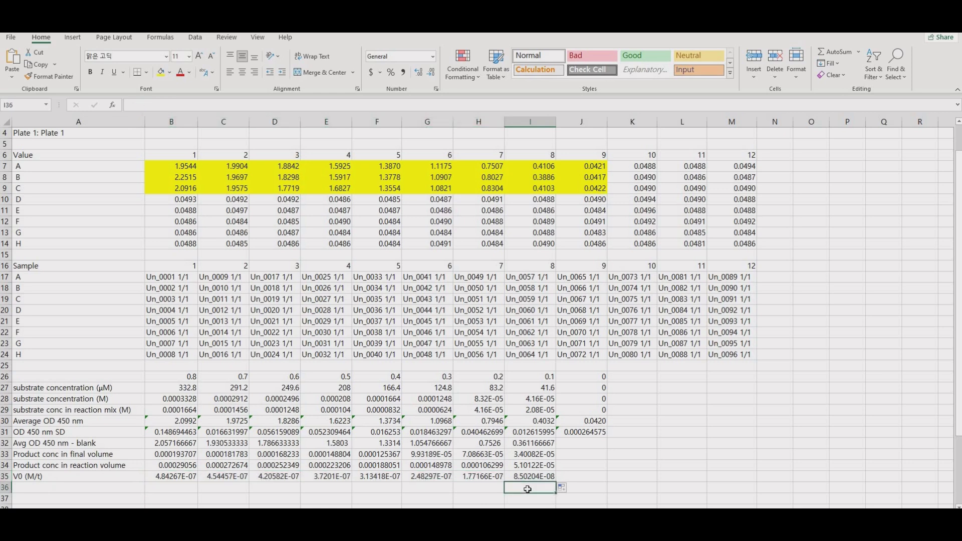
# Insert a scatter chart from A29:I29 and A35:I35, then reposition and enlarge it to cover roughly columns C to L
pyautogui.scroll(-2, 528, 489)
pyautogui.click(171, 432)
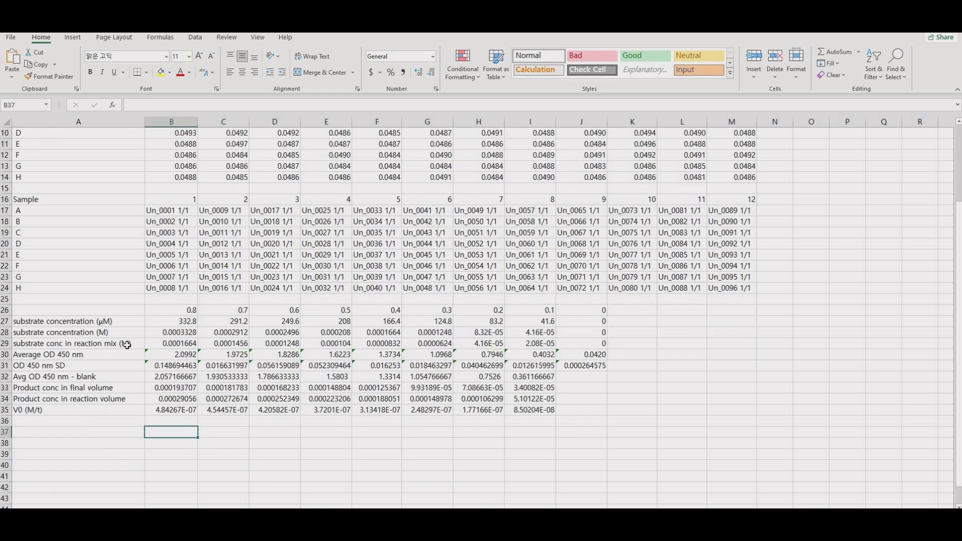
pyautogui.moveTo(128, 344); pyautogui.dragTo(544, 345)
pyautogui.moveTo(115, 410); pyautogui.dragTo(525, 411)
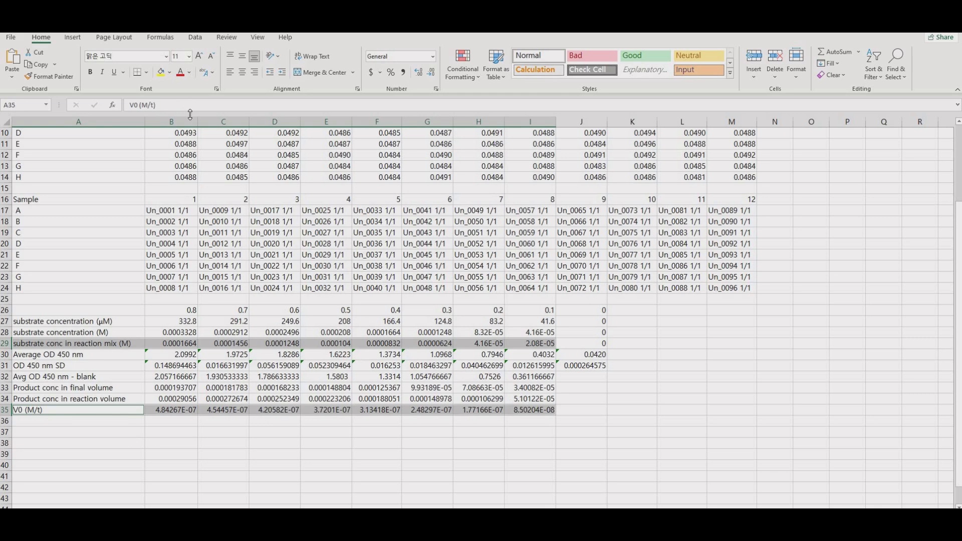
pyautogui.click(73, 39)
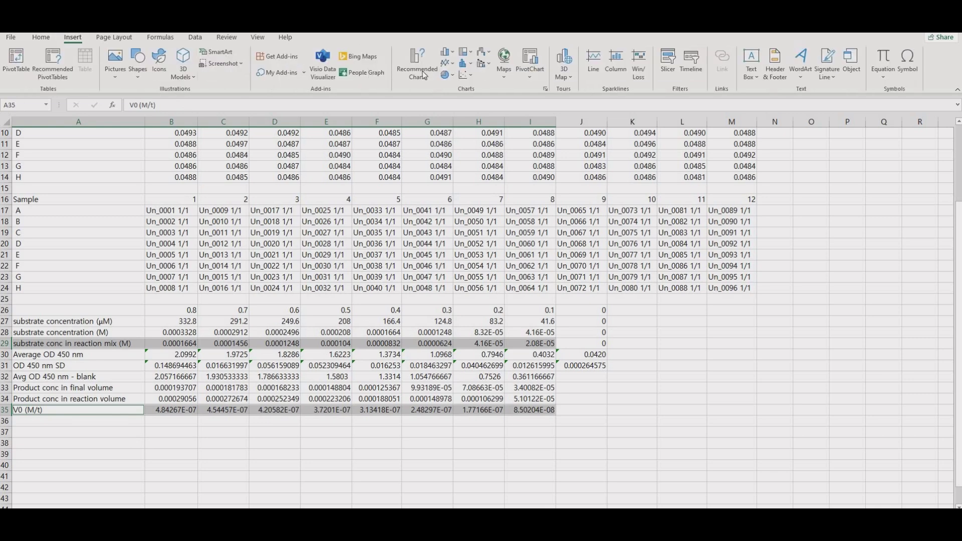
pyautogui.click(465, 75)
pyautogui.click(473, 110)
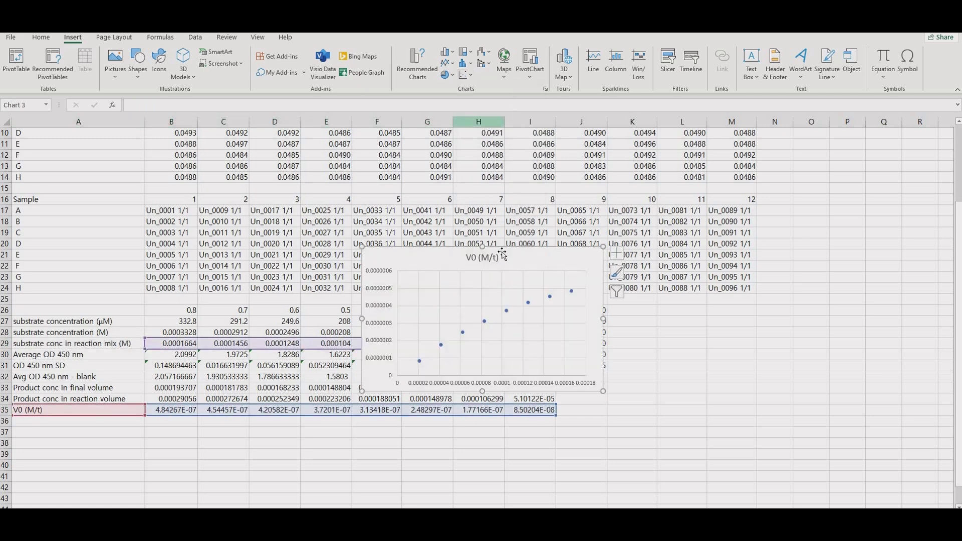
pyautogui.moveTo(531, 258); pyautogui.dragTo(388, 165)
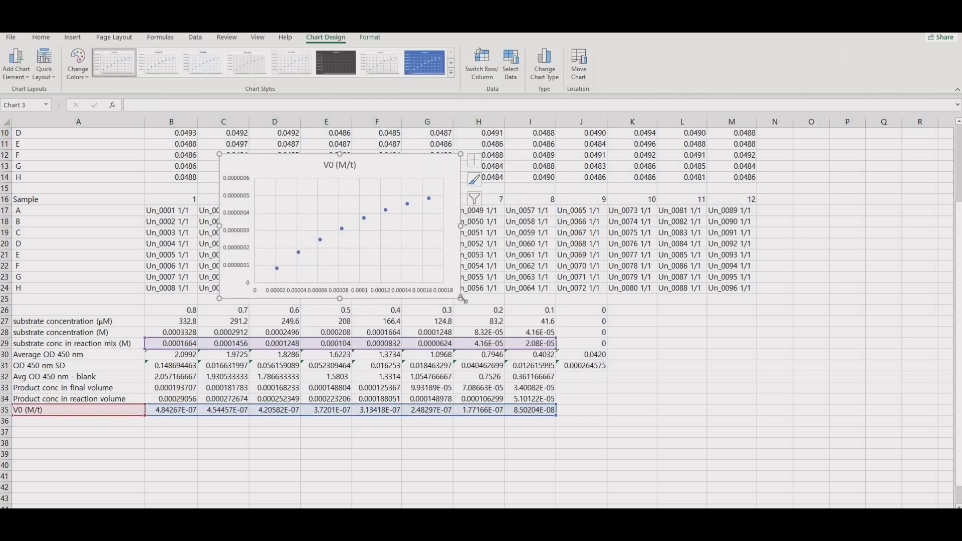
pyautogui.moveTo(462, 299); pyautogui.dragTo(714, 473)
# Change the chart title to "Michaelis-Menten Graph"
pyautogui.click(452, 166)
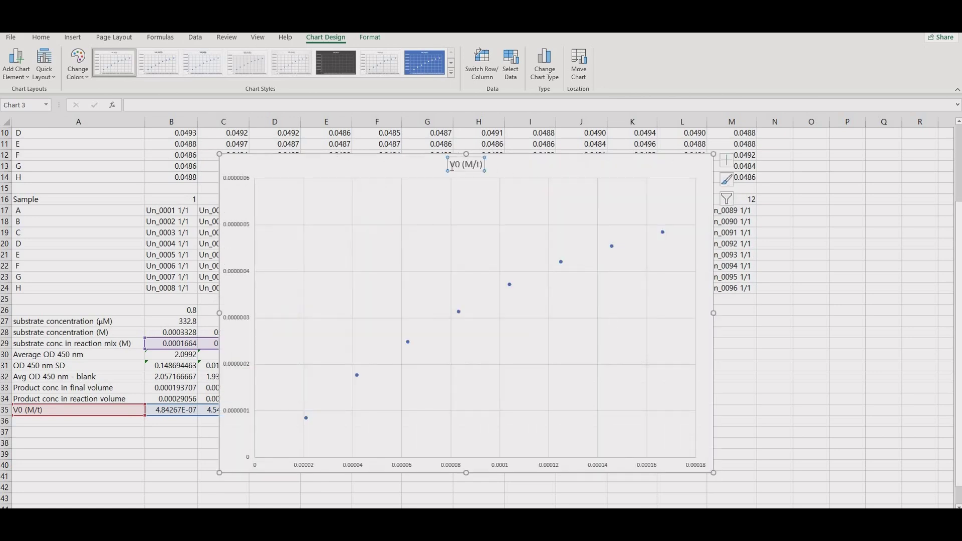
pyautogui.moveTo(451, 166); pyautogui.dragTo(487, 166)
pyautogui.write('M')
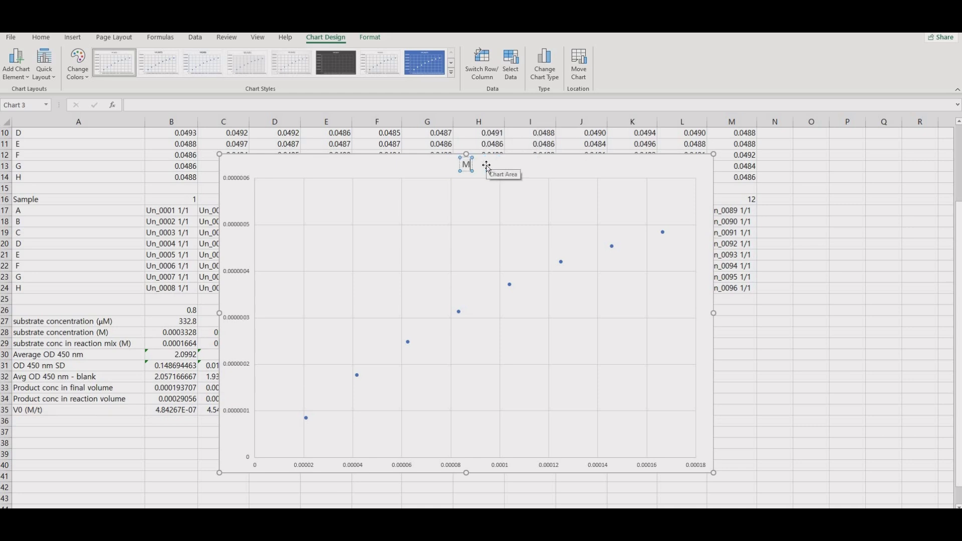
pyautogui.write('ichaelis-M')
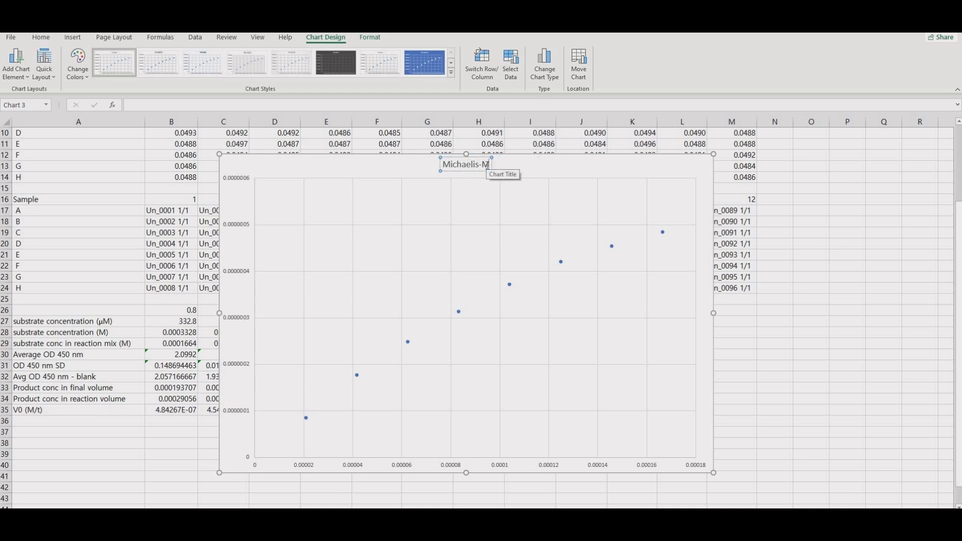
pyautogui.write('enten Graph')
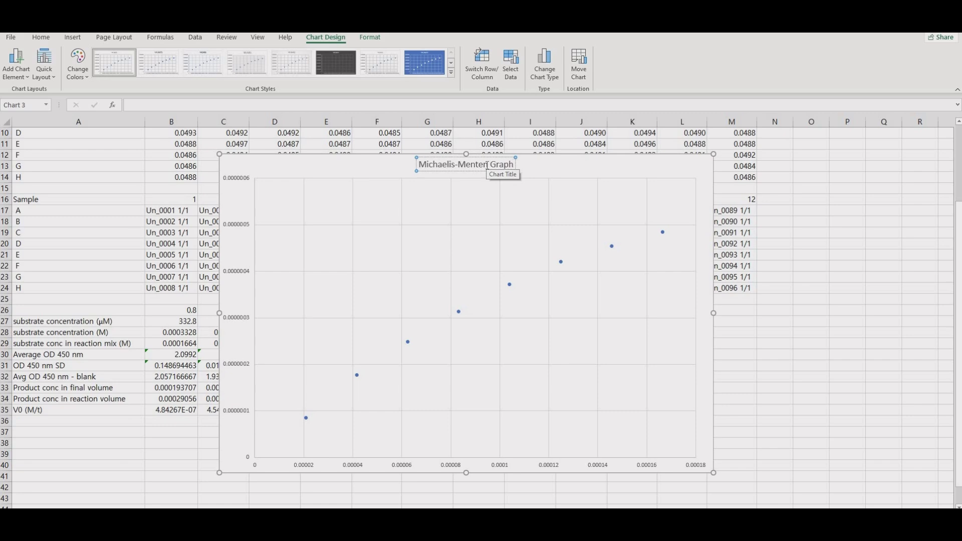
pyautogui.click(575, 165)
# Set the number format of the chart's vertical axis to Scientific
pyautogui.click(244, 182)
pyautogui.doubleClick(244, 182)
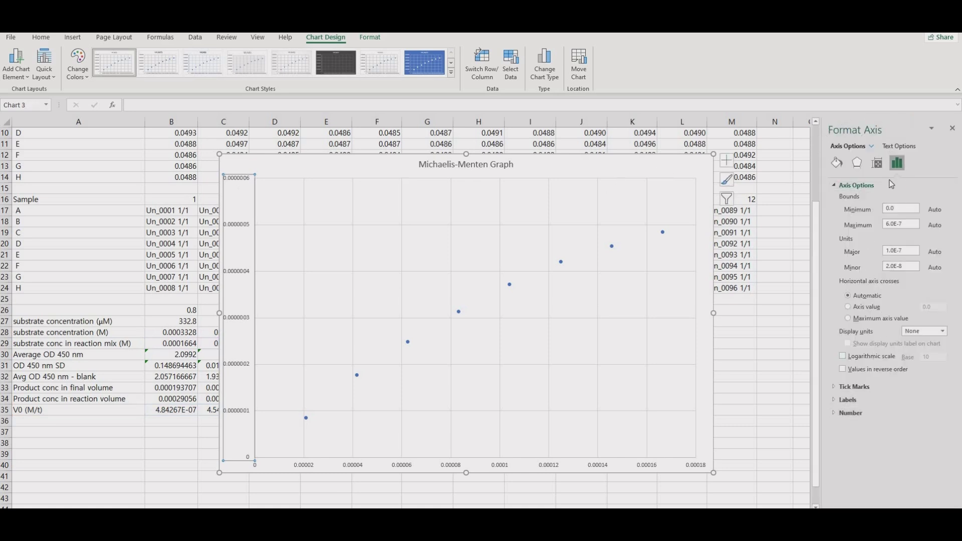
pyautogui.click(855, 414)
pyautogui.click(841, 185)
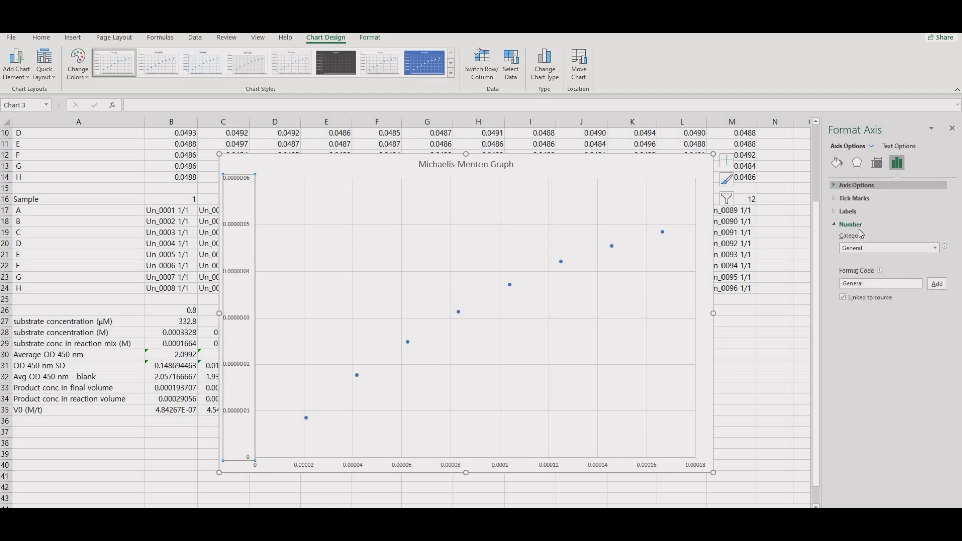
pyautogui.click(873, 250)
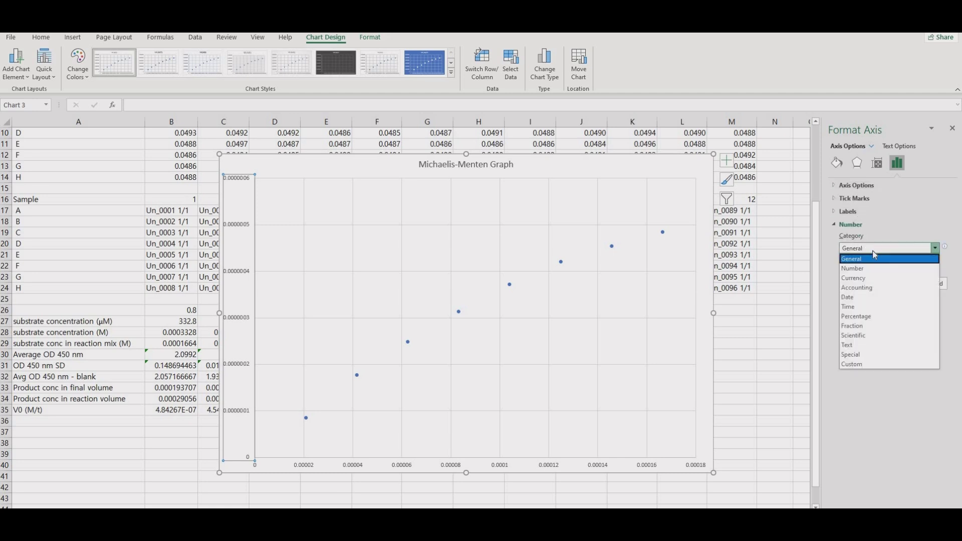
pyautogui.click(870, 335)
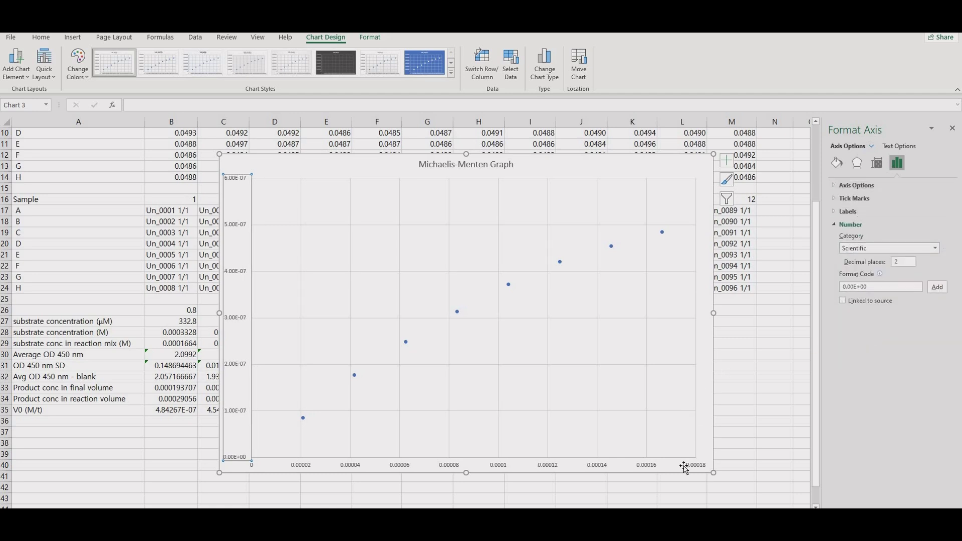
# Set the number format of the chart's horizontal axis to Scientific
pyautogui.click(700, 467)
pyautogui.click(877, 249)
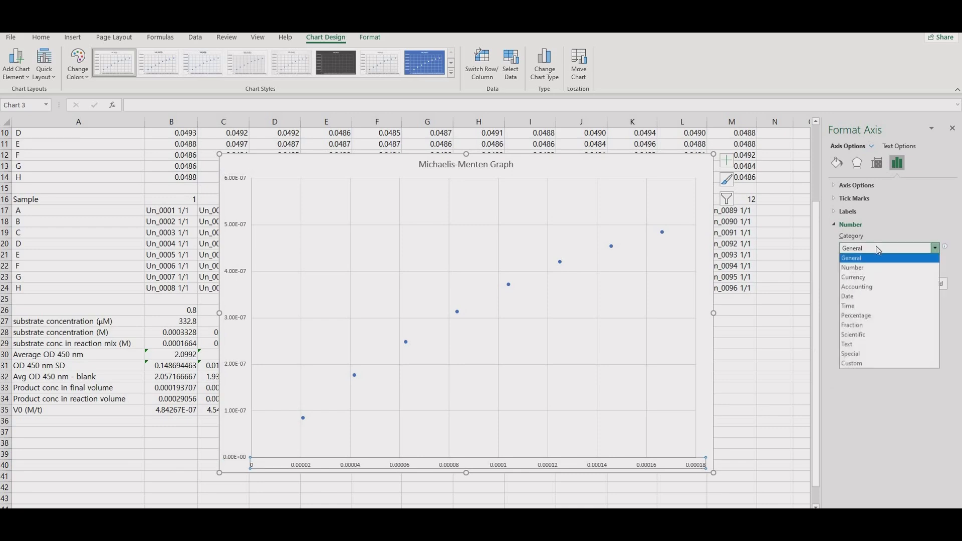
pyautogui.click(854, 334)
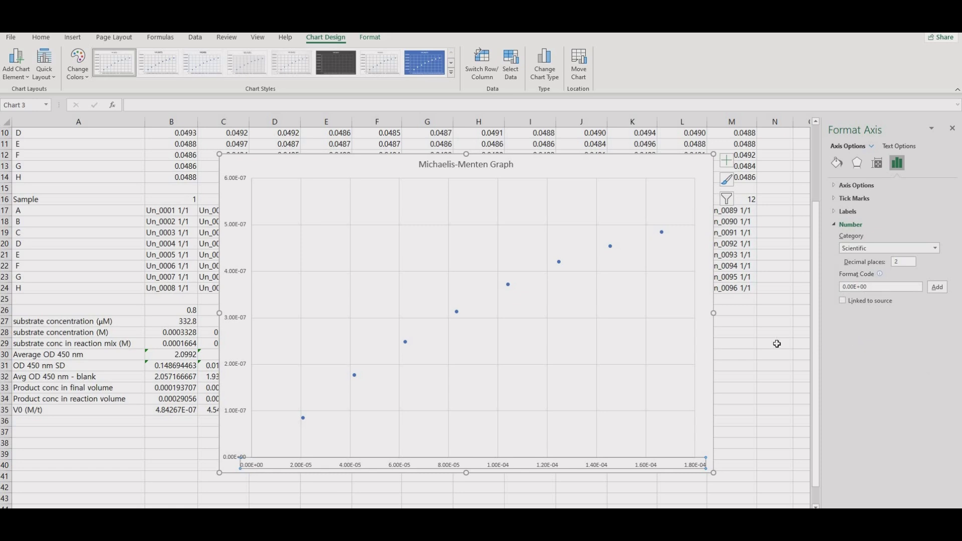
pyautogui.click(777, 344)
# Add axis titles to the Michaelis-Menten chart
pyautogui.click(702, 170)
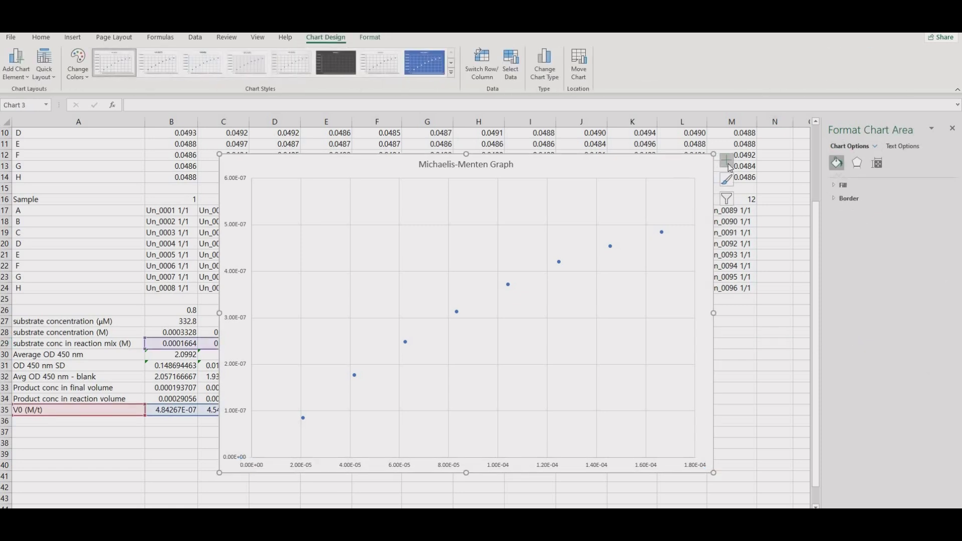
pyautogui.click(727, 161)
pyautogui.click(752, 183)
# Set the font size of the horizontal and vertical axis numbers to 12
pyautogui.click(502, 452)
pyautogui.click(41, 37)
pyautogui.click(190, 56)
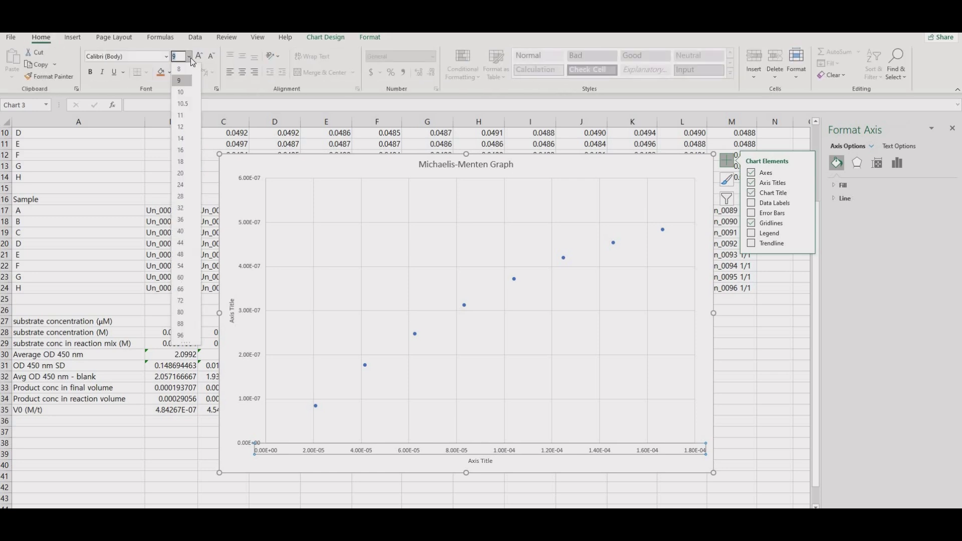
pyautogui.click(186, 150)
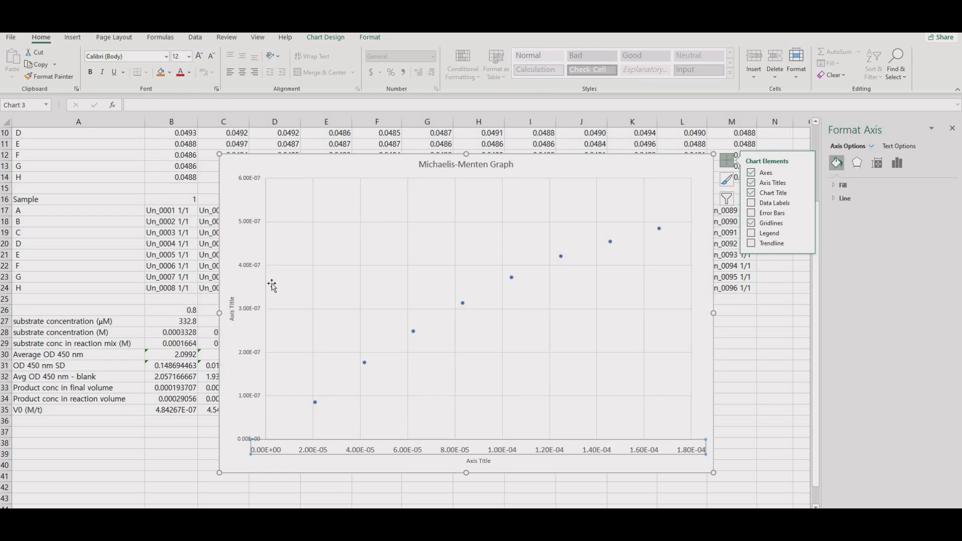
pyautogui.click(247, 264)
pyautogui.click(189, 56)
pyautogui.click(190, 93)
# Set the font size of both the vertical and horizontal axis titles to 12 and deselect the chart
pyautogui.click(232, 307)
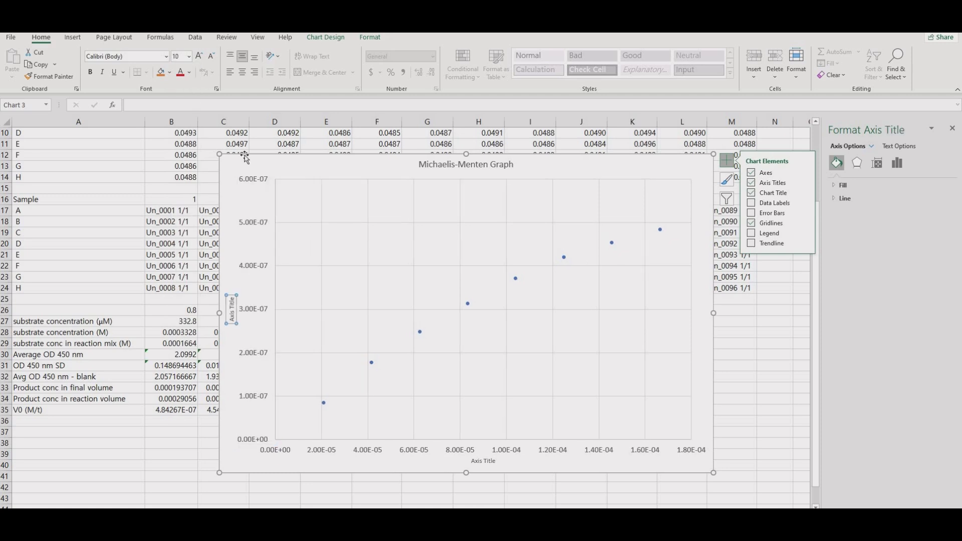
pyautogui.click(190, 57)
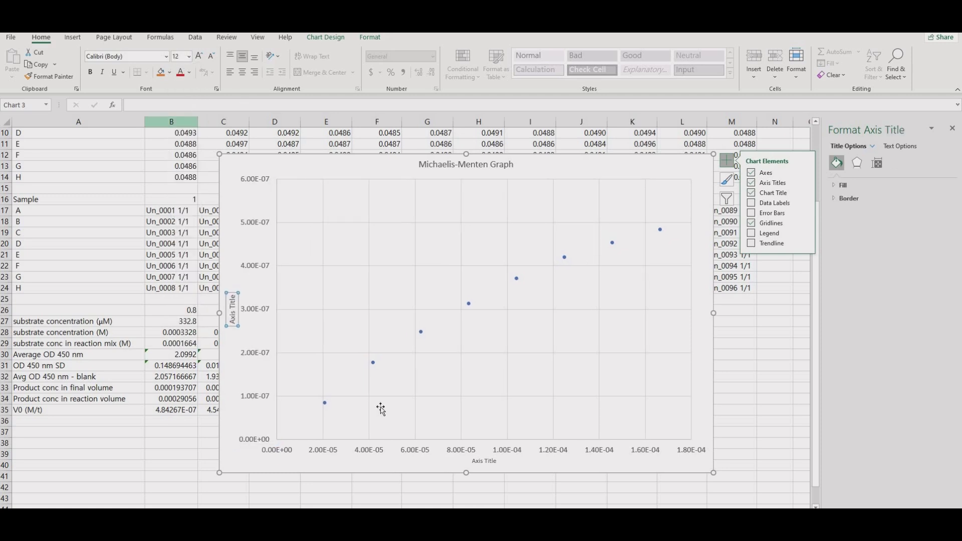
pyautogui.click(484, 461)
pyautogui.click(189, 56)
pyautogui.click(182, 123)
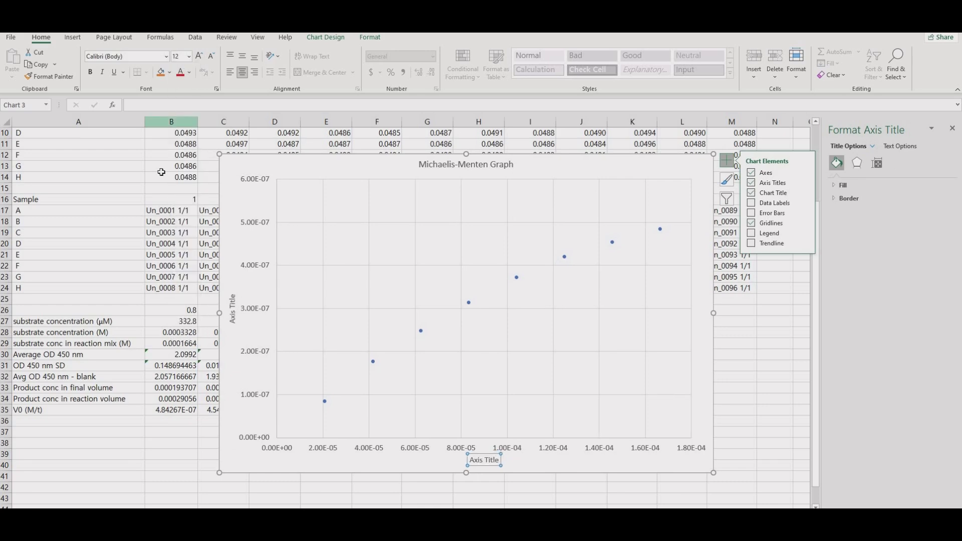
pyautogui.click(146, 179)
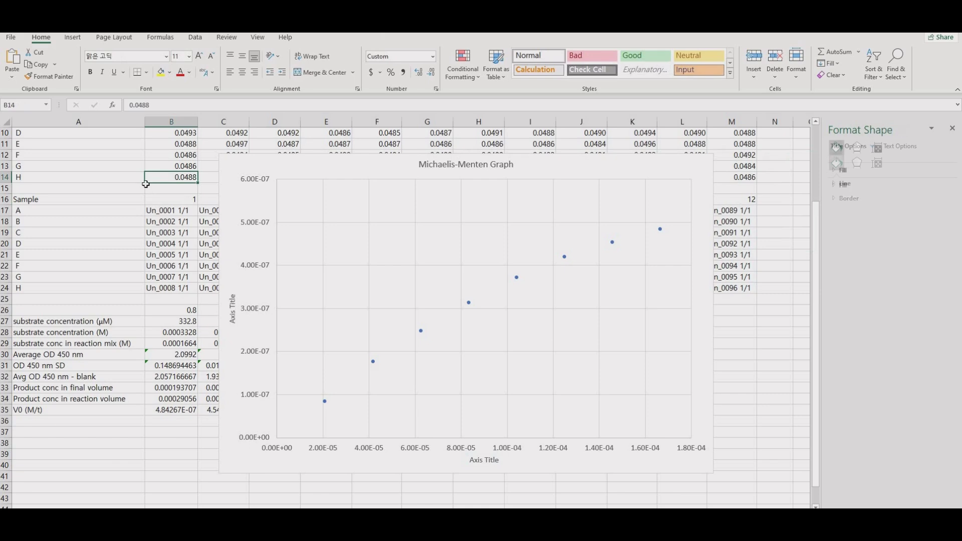
# Move the Michaelis-Menten chart off the data into the empty area beyond column M and close the formatting pane
pyautogui.click(953, 130)
pyautogui.scroll(-1, 742, 226)
pyautogui.scroll(-1, 742, 226)
pyautogui.scroll(-1, 742, 226)
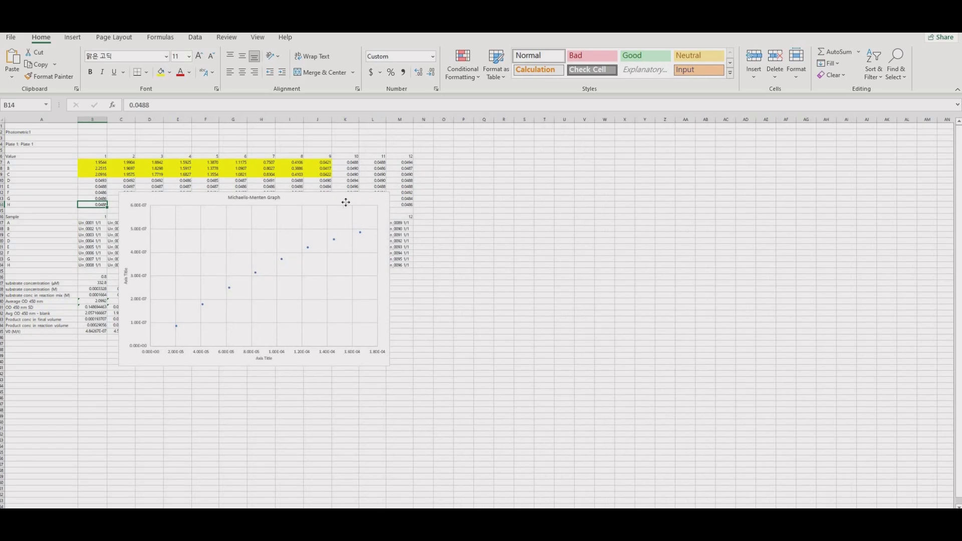
pyautogui.moveTo(346, 197); pyautogui.dragTo(643, 149)
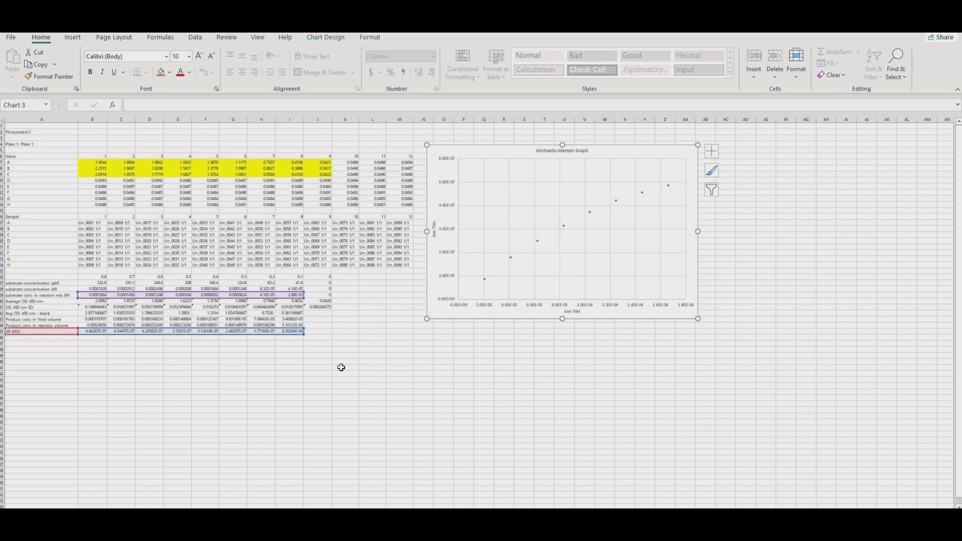
# Enter the row labels "1/substrate conc in reaction mix (1/M)" in A37 and "1/V0 (t/M)" in A38
pyautogui.scroll(4, 339, 367)
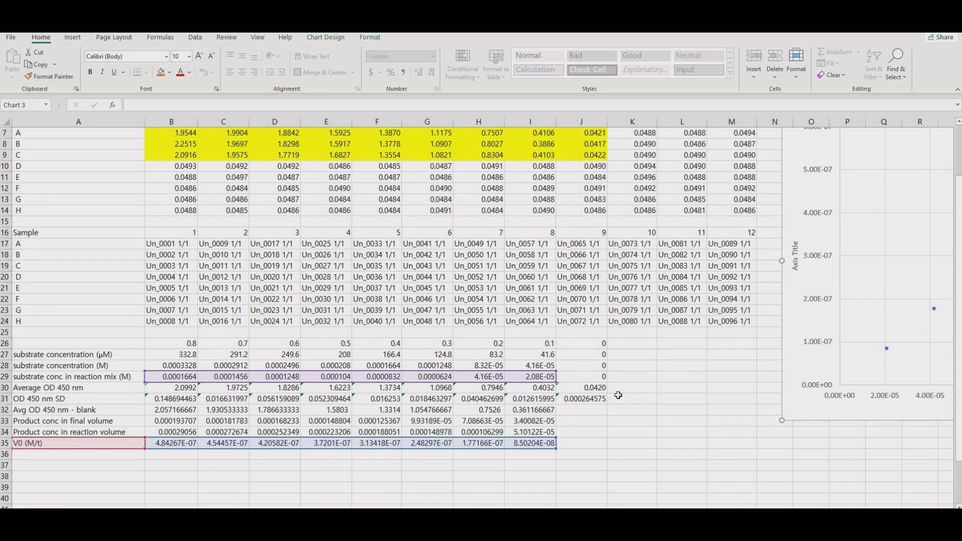
pyautogui.click(73, 466)
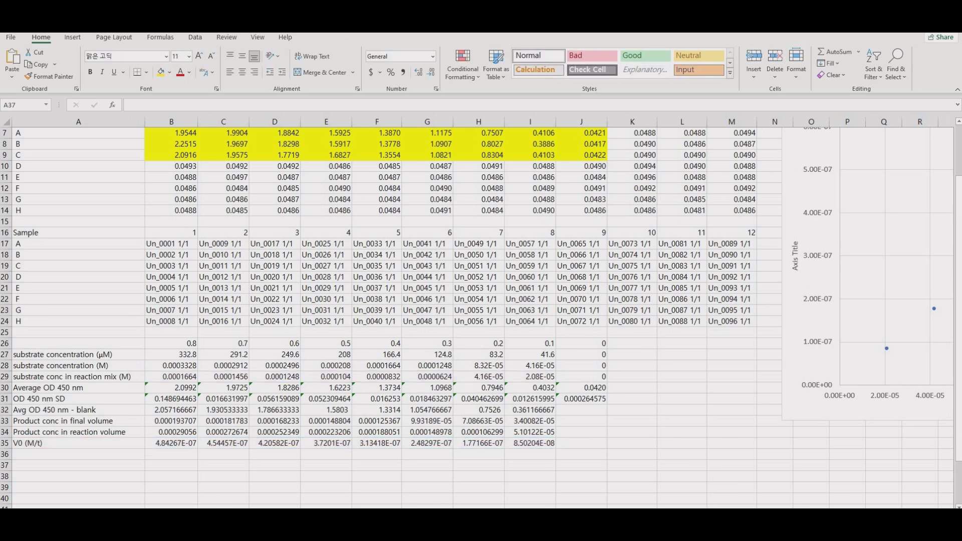
pyautogui.write('1/substr')
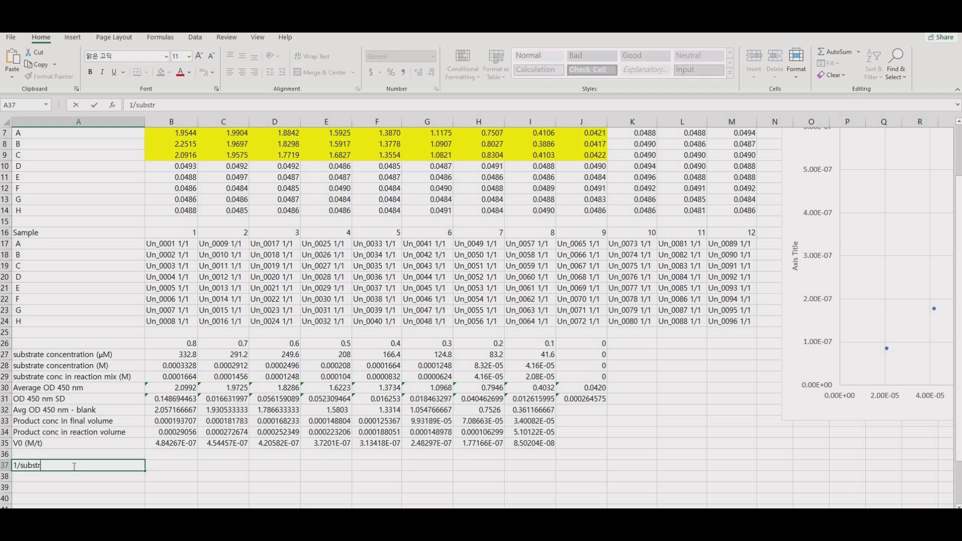
pyautogui.write('ate conc in reaction mix')
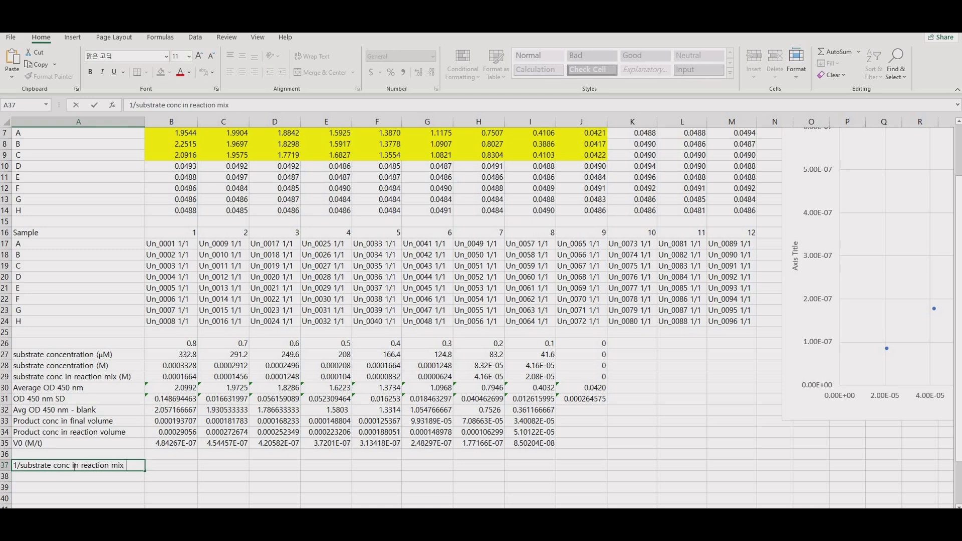
pyautogui.write('/M)')
pyautogui.press('Return')
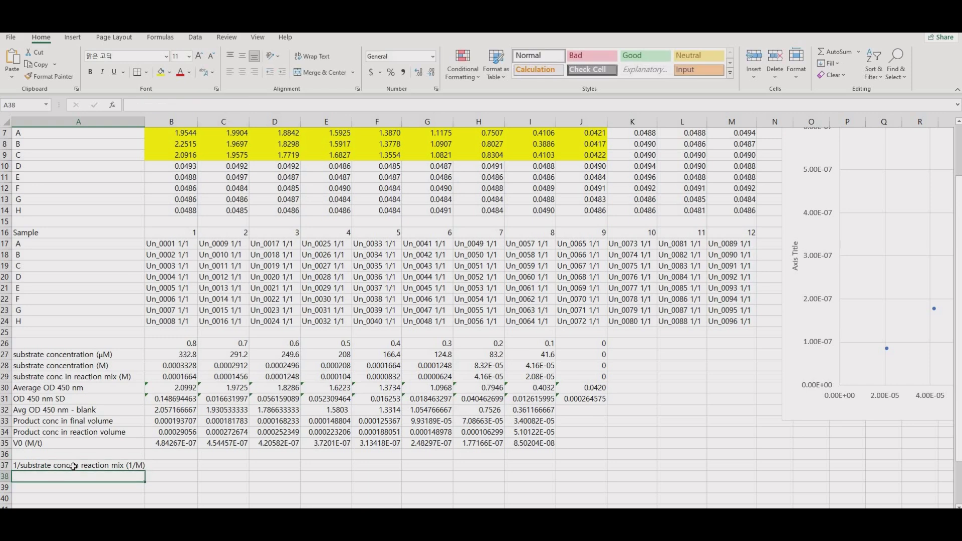
pyautogui.write('1/V0 (')
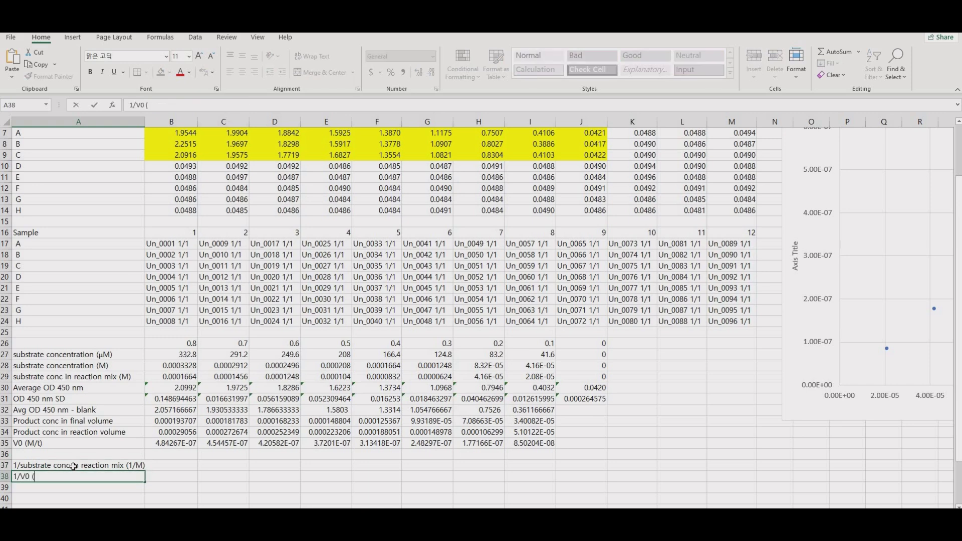
pyautogui.write('t/M')
pyautogui.press('Tab')
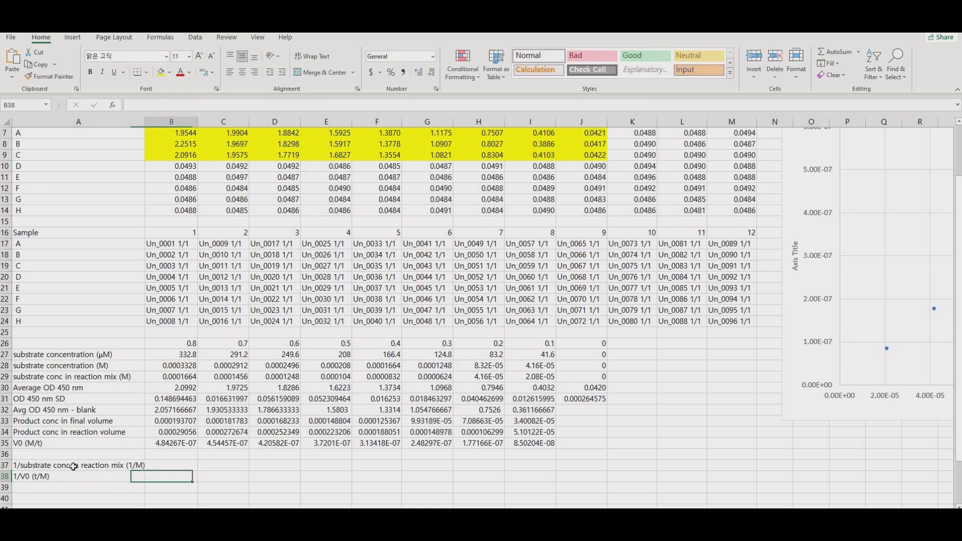
# Calculate the reciprocal substrate concentration in B37 with =1/B29 and fill the formula across to I37
pyautogui.click(155, 466)
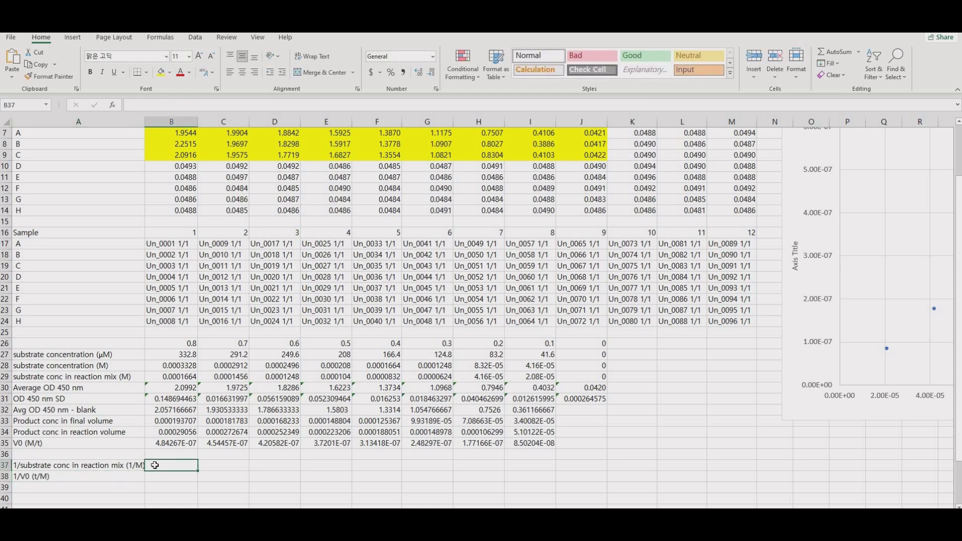
pyautogui.write('=')
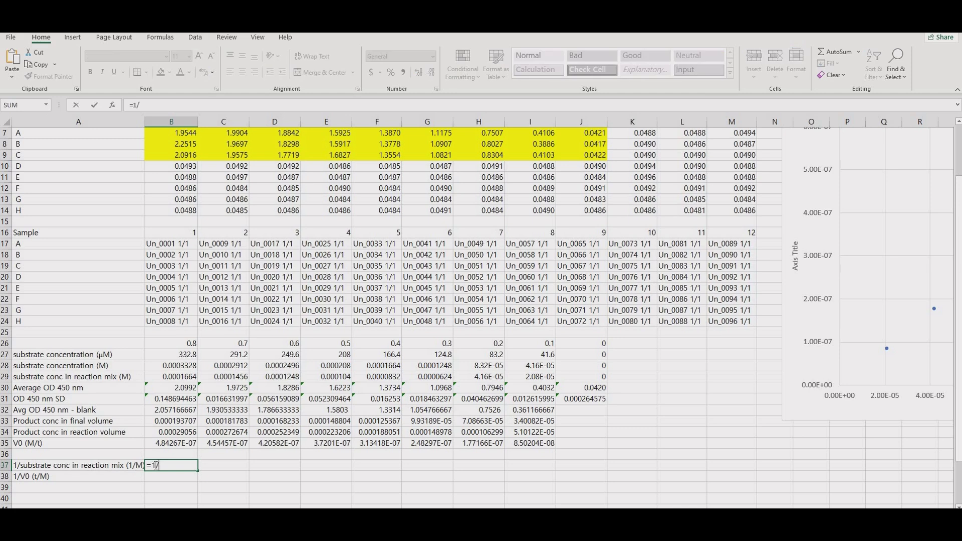
pyautogui.write('1/')
pyautogui.click(186, 377)
pyautogui.press('Return')
pyautogui.click(191, 466)
pyautogui.moveTo(274, 471); pyautogui.dragTo(550, 470)
# Calculate the reciprocal initial velocity in B38 with =1/B35 and fill the formula across to I38
pyautogui.click(178, 478)
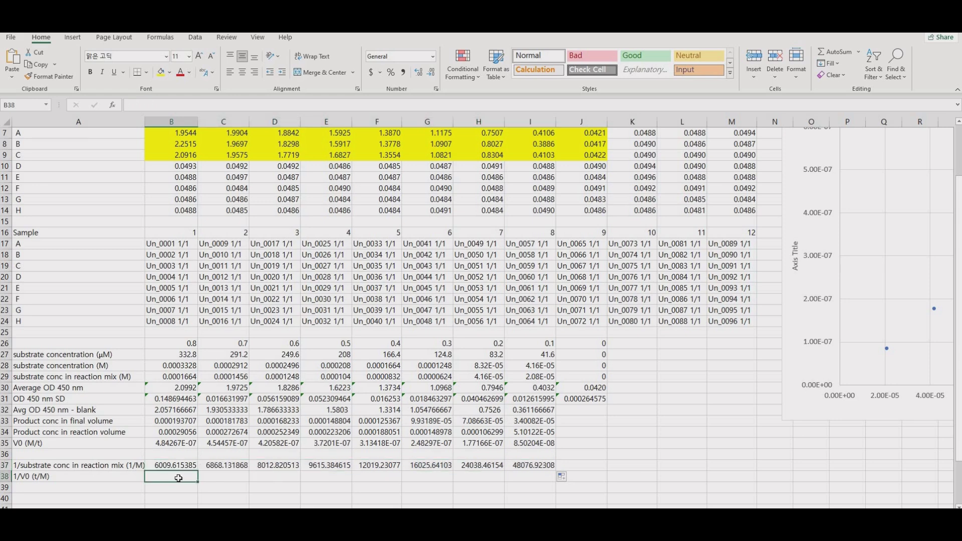
pyautogui.write('=1')
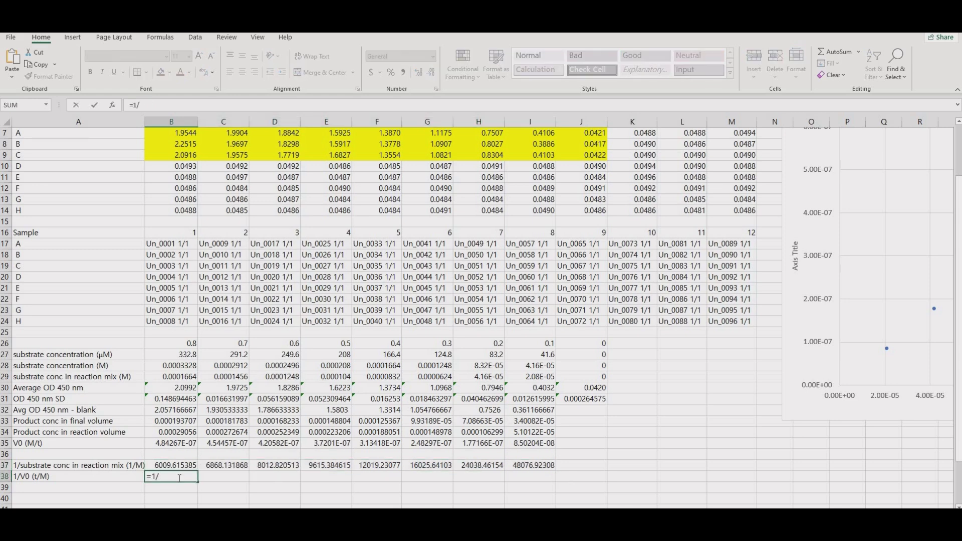
pyautogui.write('/')
pyautogui.click(186, 444)
pyautogui.press('Return')
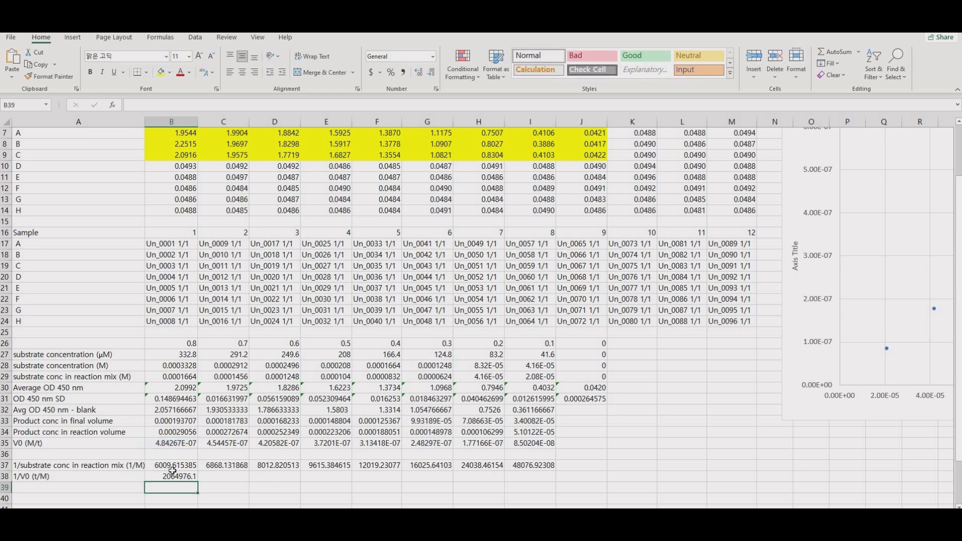
pyautogui.click(172, 479)
pyautogui.moveTo(301, 483); pyautogui.dragTo(552, 481)
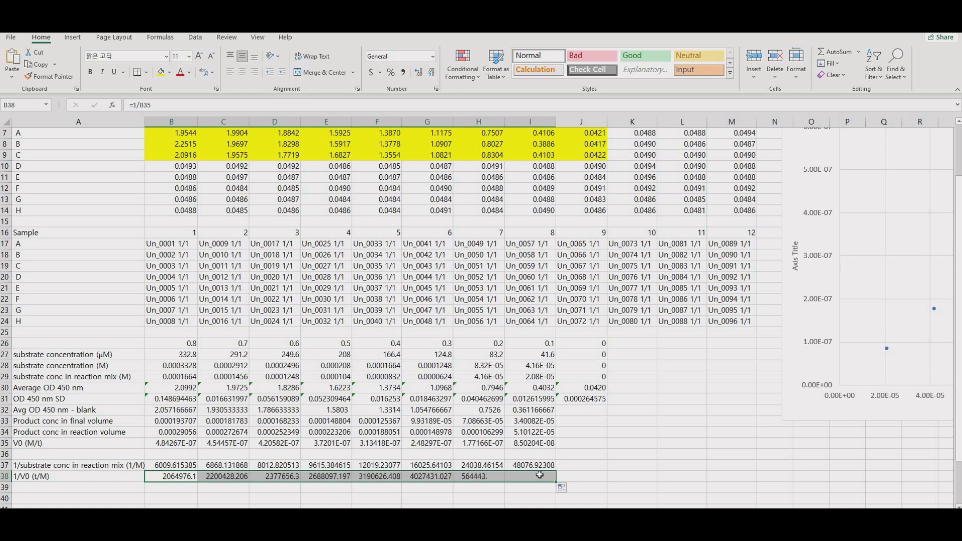
pyautogui.click(598, 461)
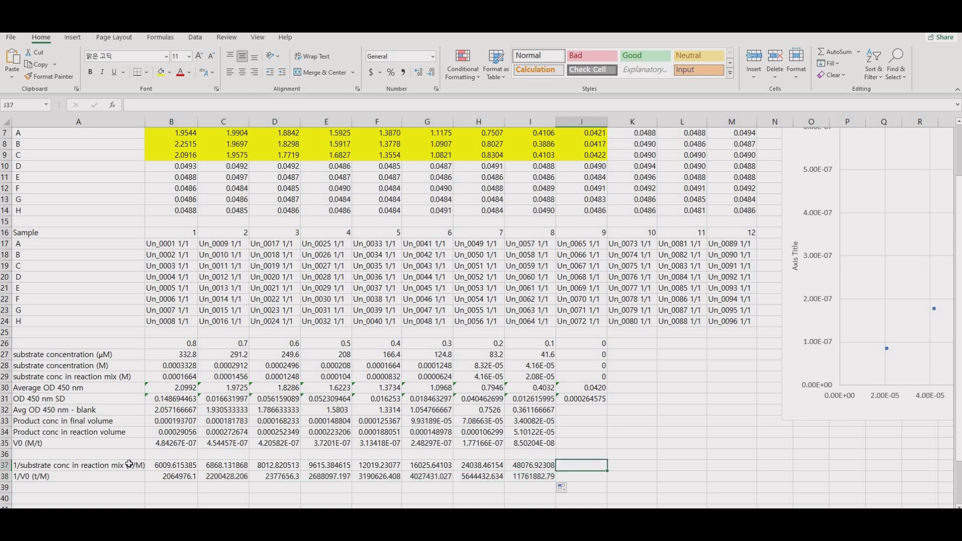
# Insert a scatter chart of the reciprocal data in A37:I38 and enlarge it
pyautogui.moveTo(133, 465); pyautogui.dragTo(536, 478)
pyautogui.click(72, 38)
pyautogui.click(466, 75)
pyautogui.click(474, 113)
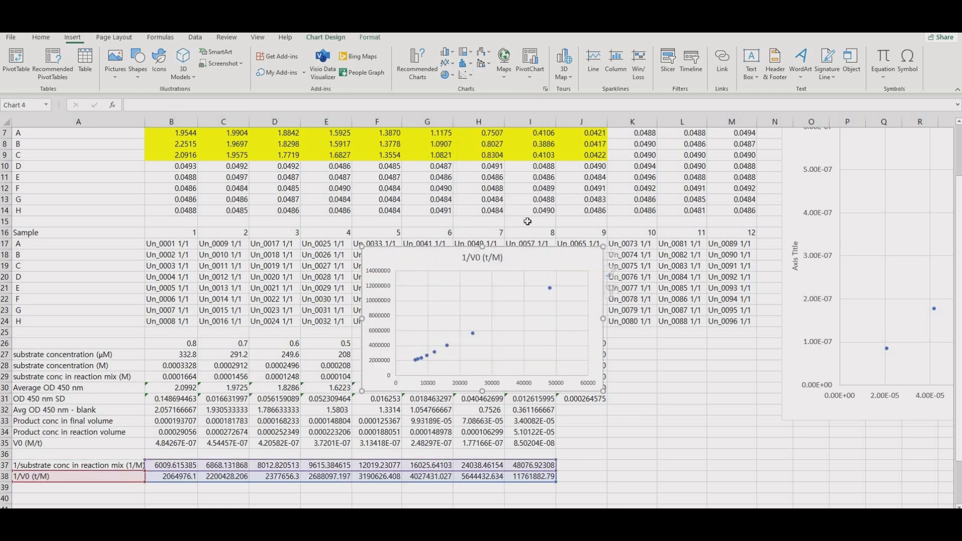
pyautogui.moveTo(581, 417); pyautogui.dragTo(713, 488)
# Change the new scatter chart's title to "Lineweaver-Burke Plot"
pyautogui.click(453, 230)
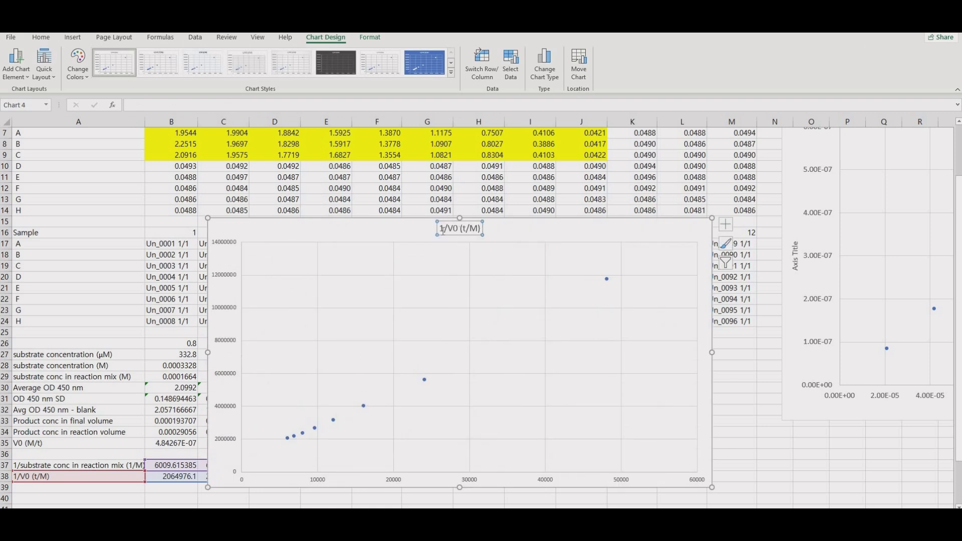
pyautogui.moveTo(443, 230); pyautogui.dragTo(484, 228)
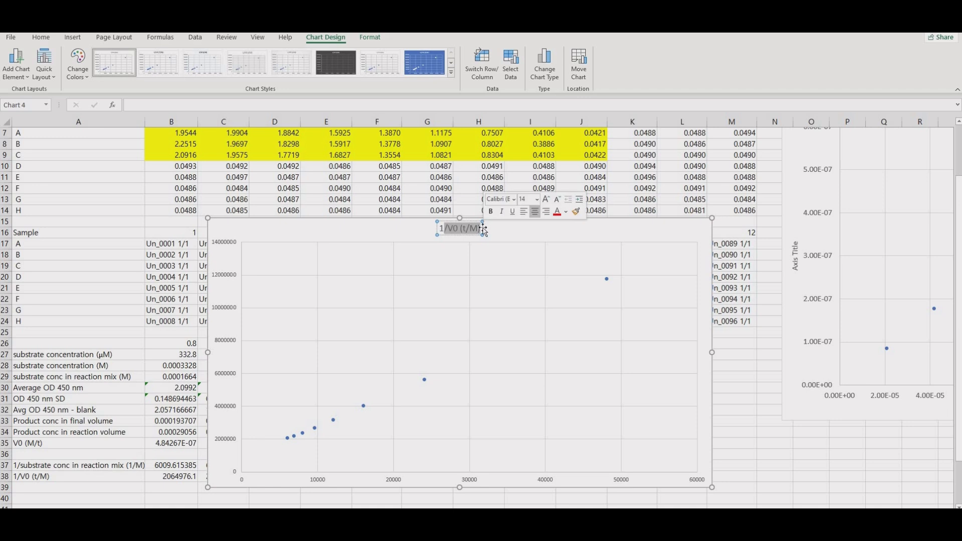
pyautogui.press('Delete')
pyautogui.write('Line')
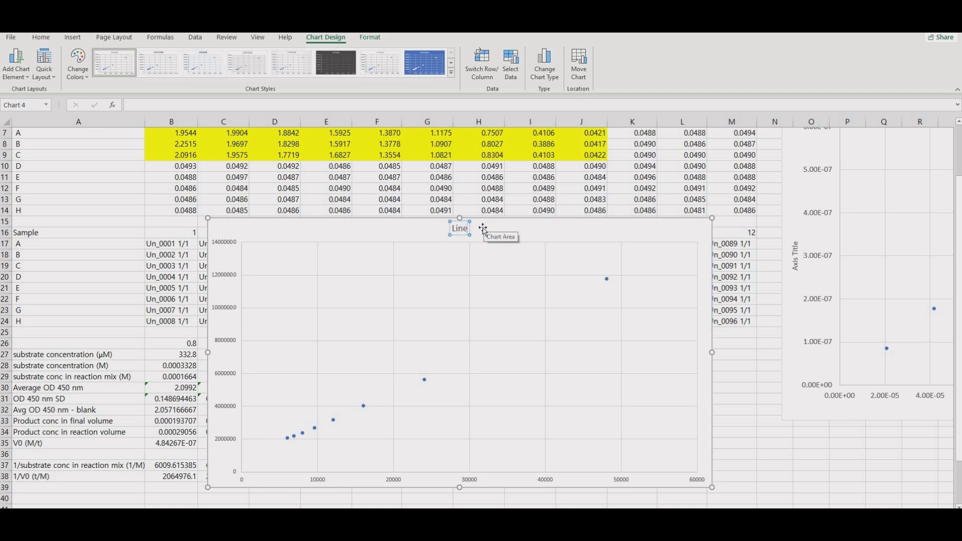
pyautogui.write('weaver-B')
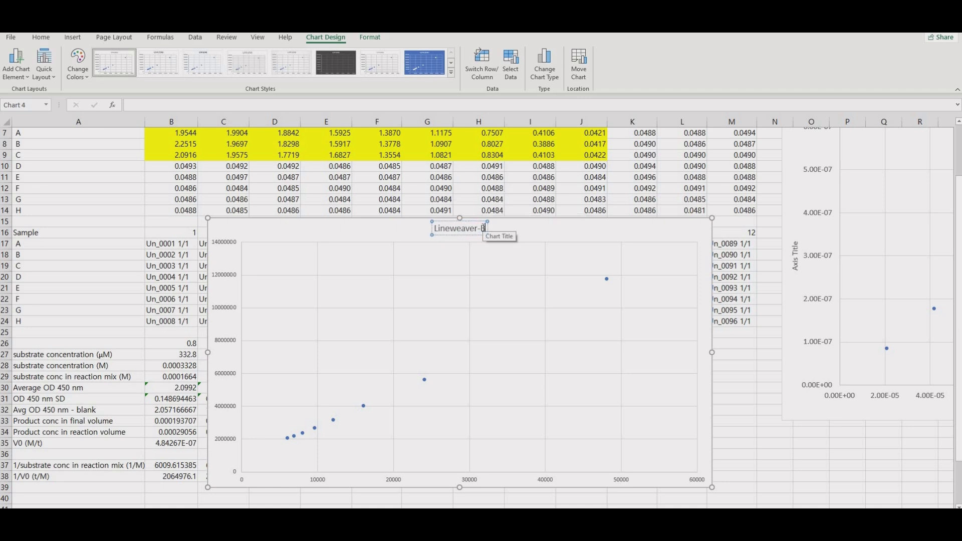
pyautogui.write('urke Plot')
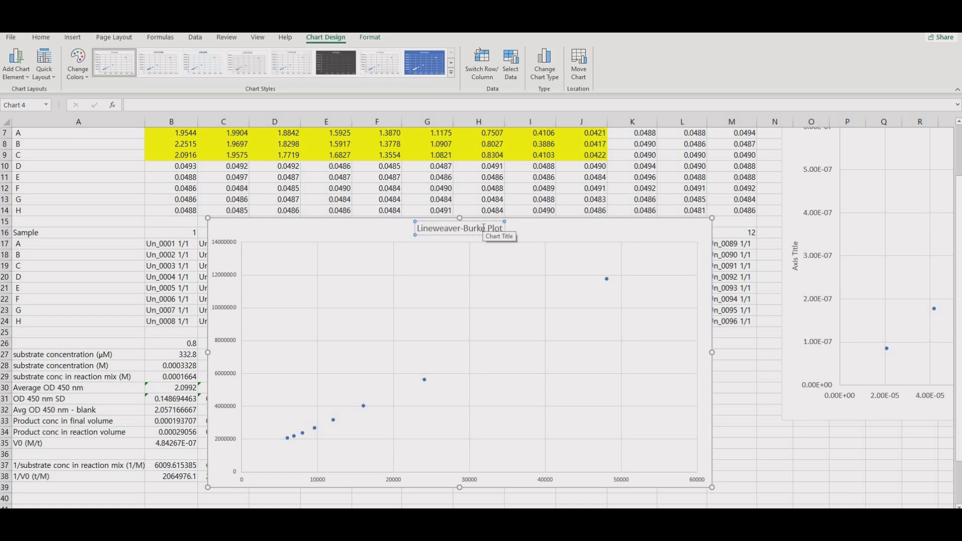
# Add axis titles and a linear trendline to the Lineweaver-Burke chart
pyautogui.click(734, 225)
pyautogui.click(704, 232)
pyautogui.click(727, 230)
pyautogui.click(751, 246)
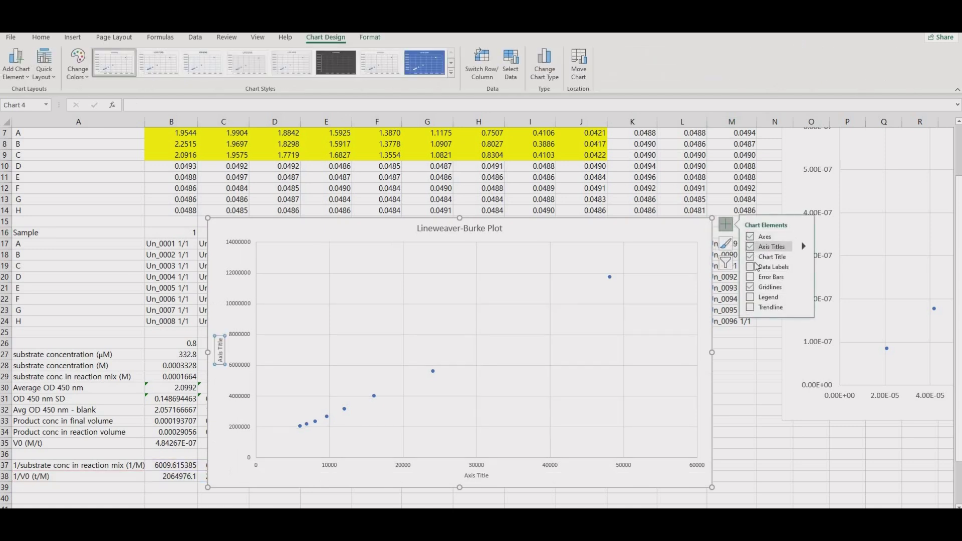
pyautogui.click(752, 308)
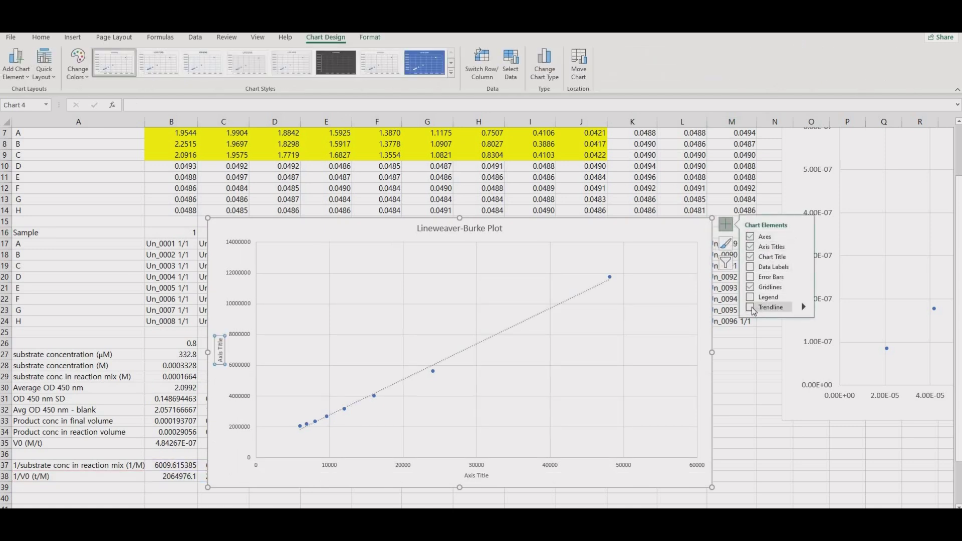
# Display the trendline's equation and R-squared value on the chart and move their label above the plot area
pyautogui.click(803, 307)
pyautogui.click(835, 358)
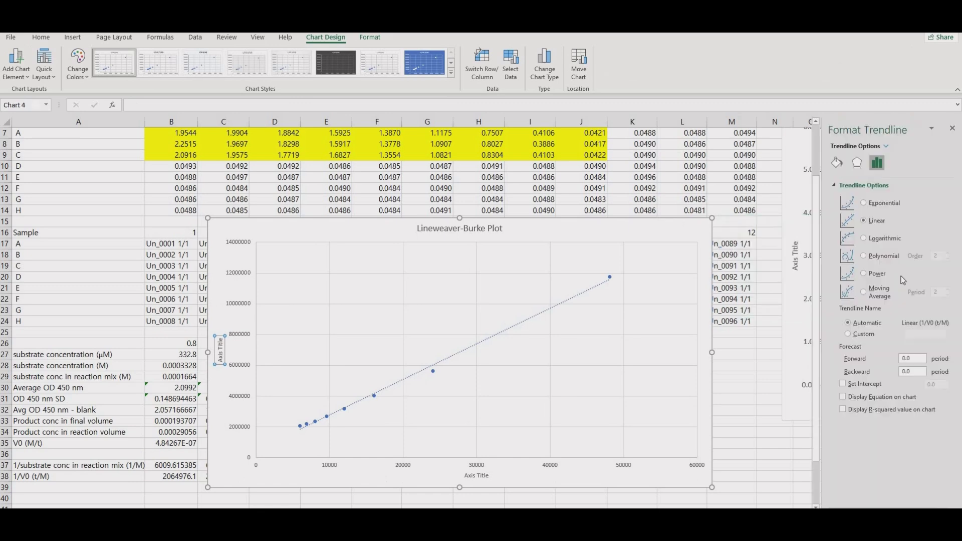
pyautogui.click(874, 414)
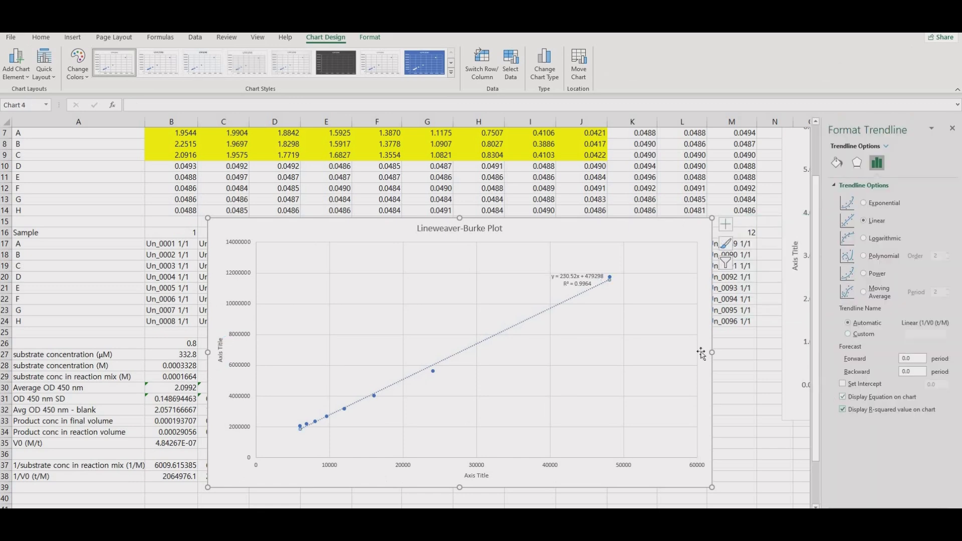
pyautogui.click(589, 276)
pyautogui.moveTo(592, 272); pyautogui.dragTo(644, 224)
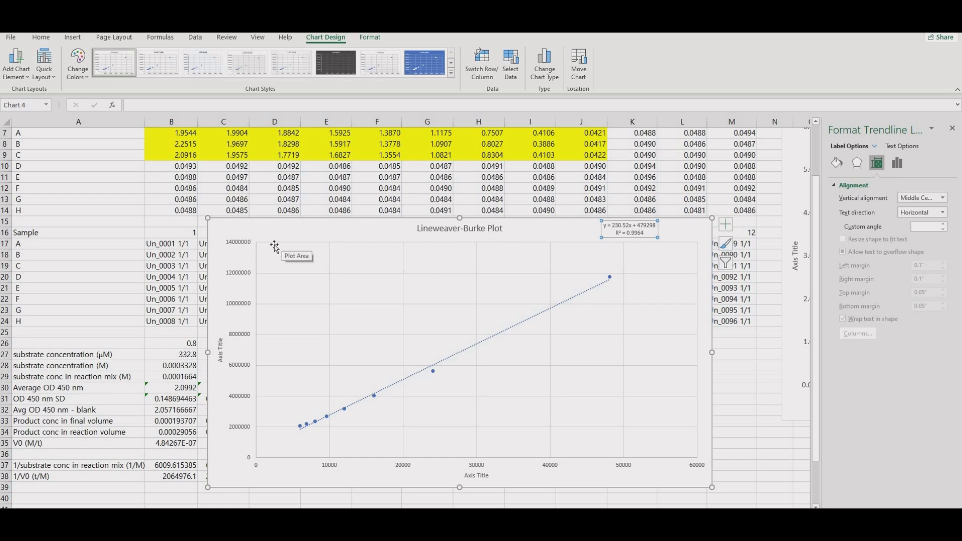
# Set the number format of the Lineweaver-Burke chart's vertical axis to Scientific
pyautogui.click(241, 250)
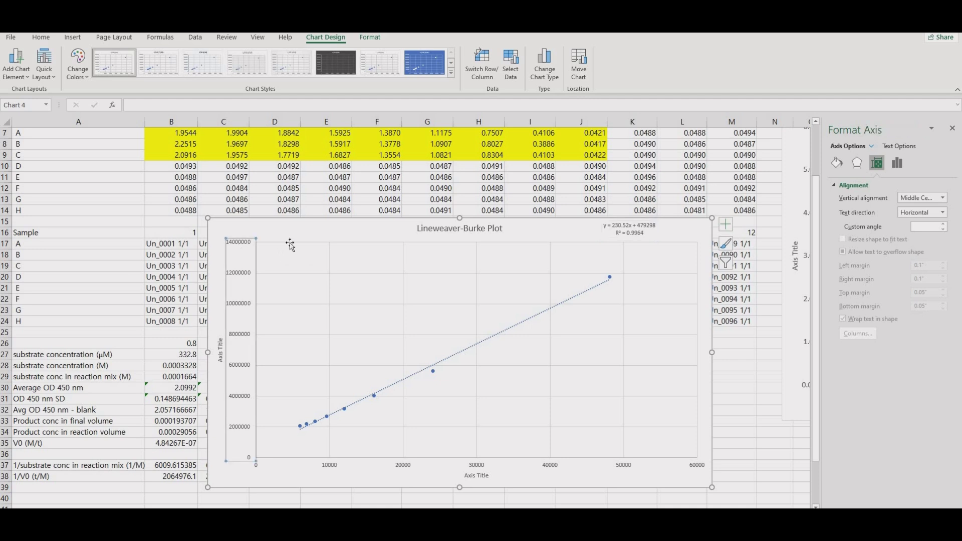
pyautogui.click(898, 164)
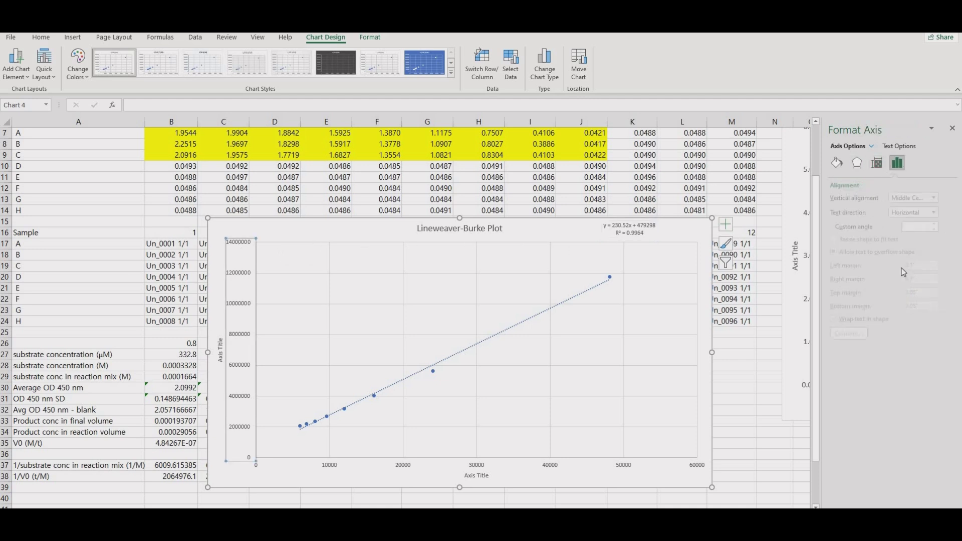
pyautogui.click(834, 185)
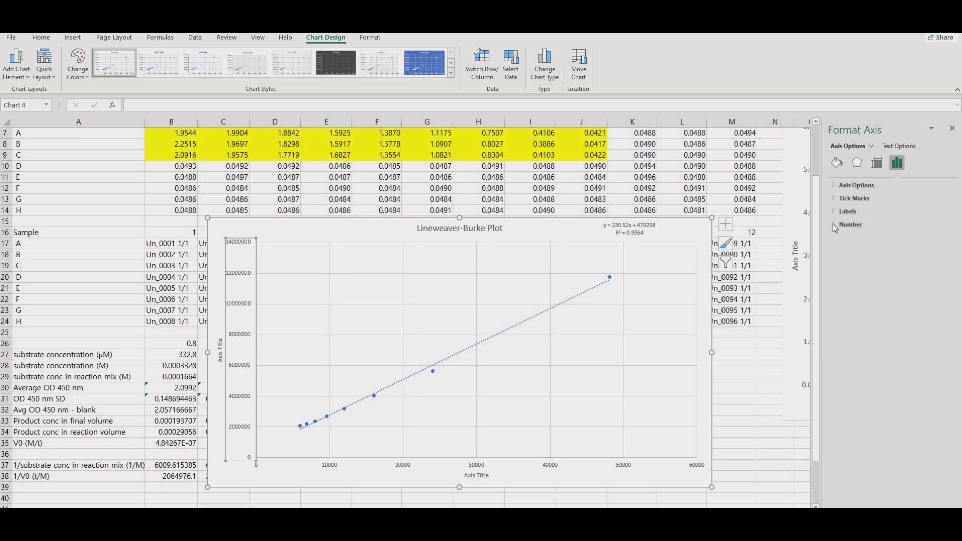
pyautogui.click(834, 226)
pyautogui.click(871, 251)
pyautogui.click(875, 336)
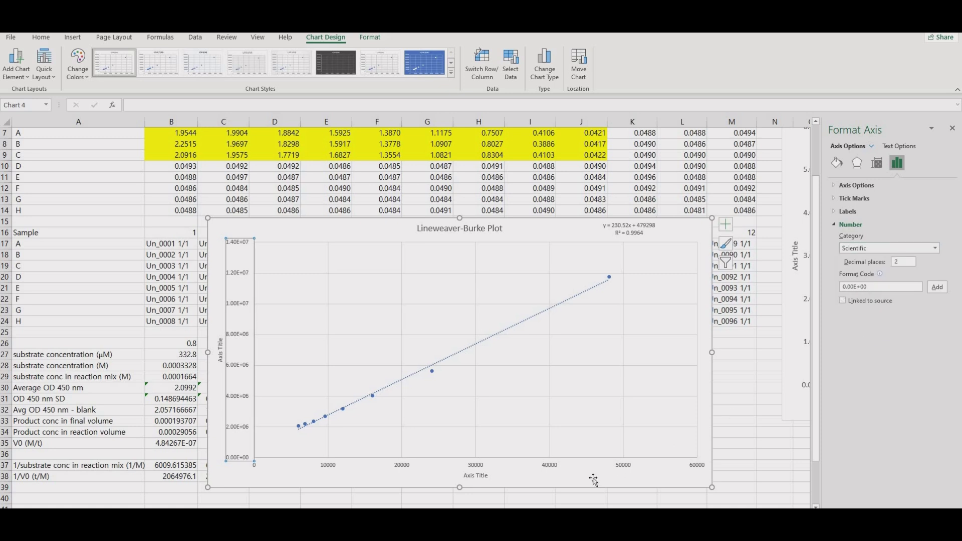
# Set the number format of the Lineweaver-Burke chart's horizontal axis to Scientific
pyautogui.click(549, 468)
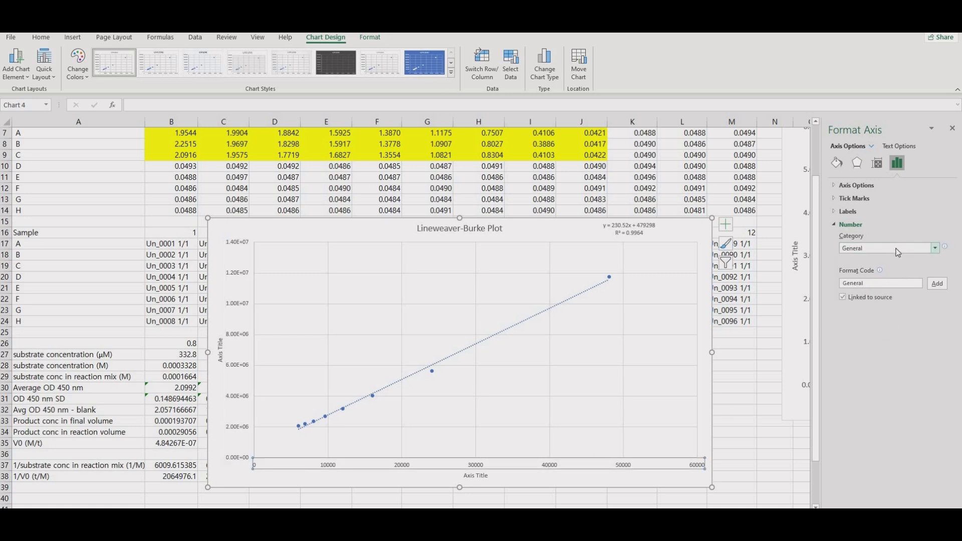
pyautogui.click(896, 249)
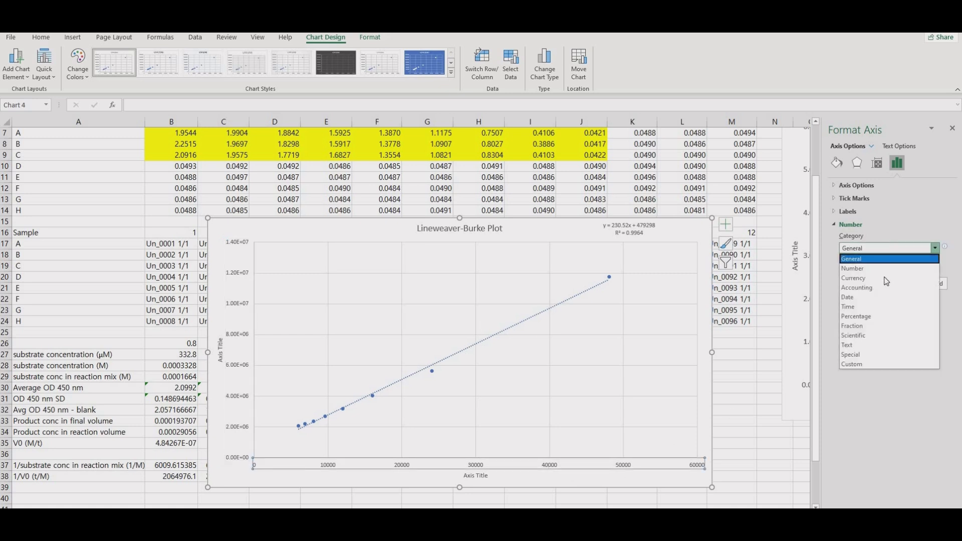
pyautogui.click(862, 332)
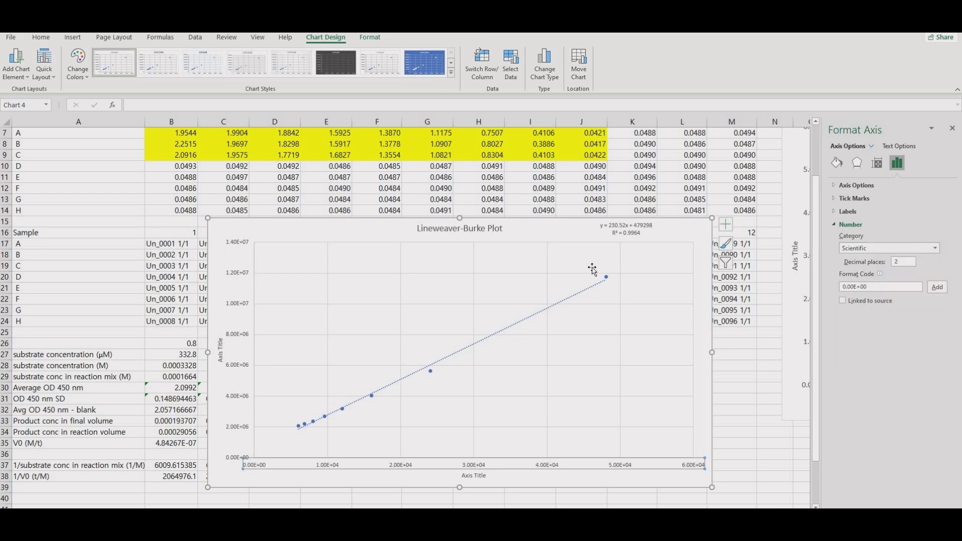
# Set the font size of the Lineweaver-Burke trendline's equation and R-squared label to 14
pyautogui.click(618, 231)
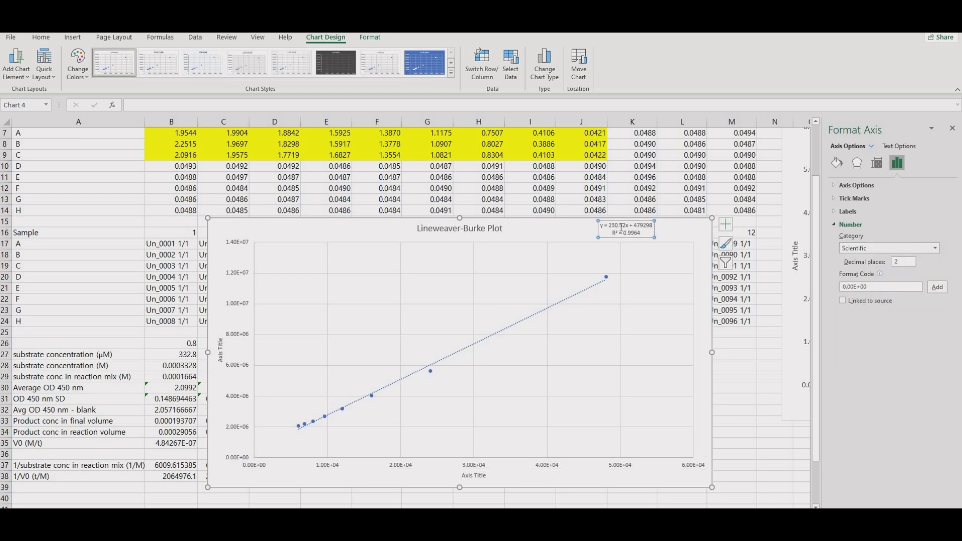
pyautogui.click(41, 37)
pyautogui.click(189, 56)
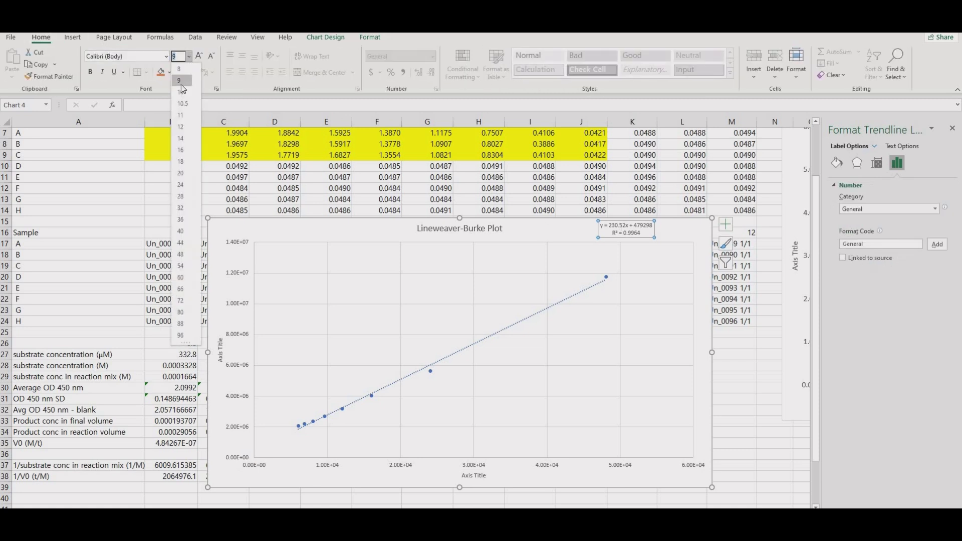
pyautogui.click(182, 140)
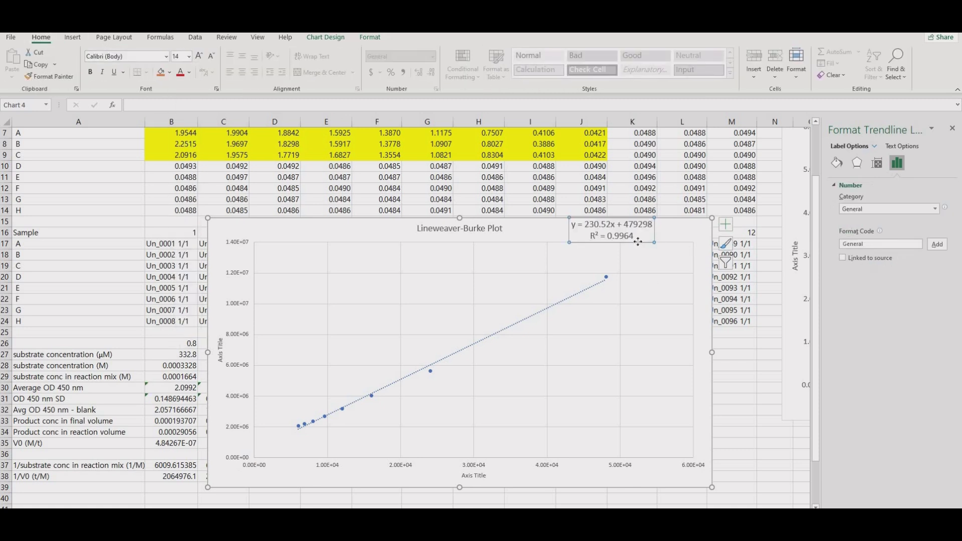
# Set the font size of the Lineweaver-Burke chart's title to 16
pyautogui.click(497, 229)
pyautogui.click(188, 56)
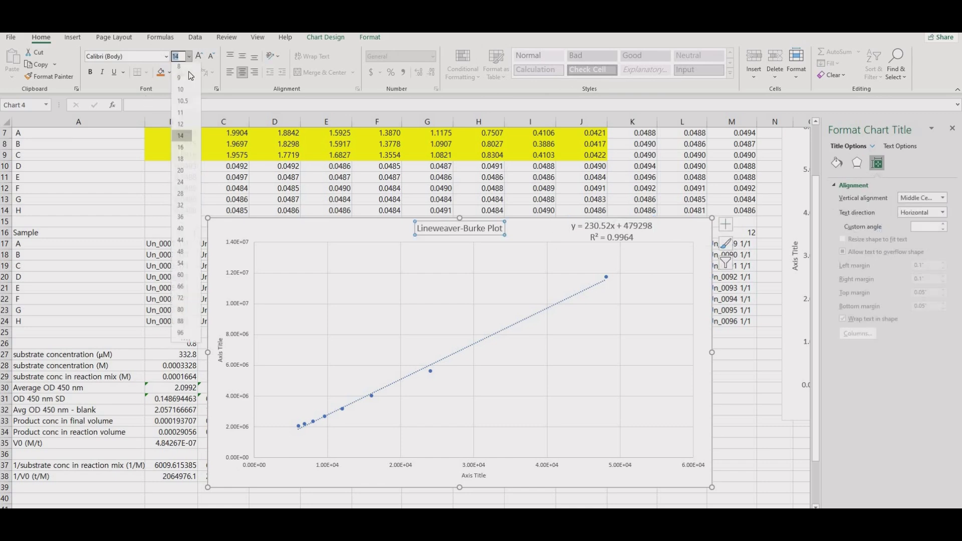
pyautogui.click(181, 150)
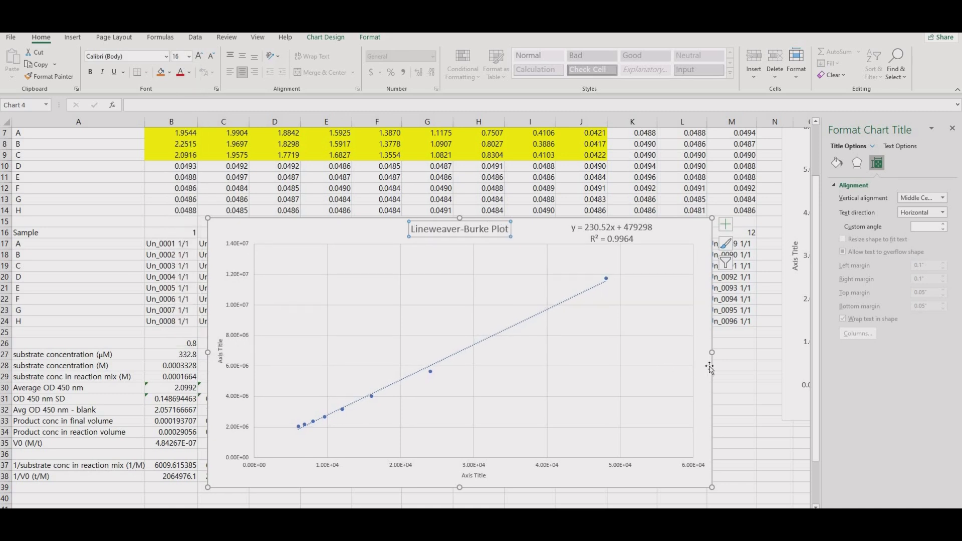
pyautogui.click(736, 379)
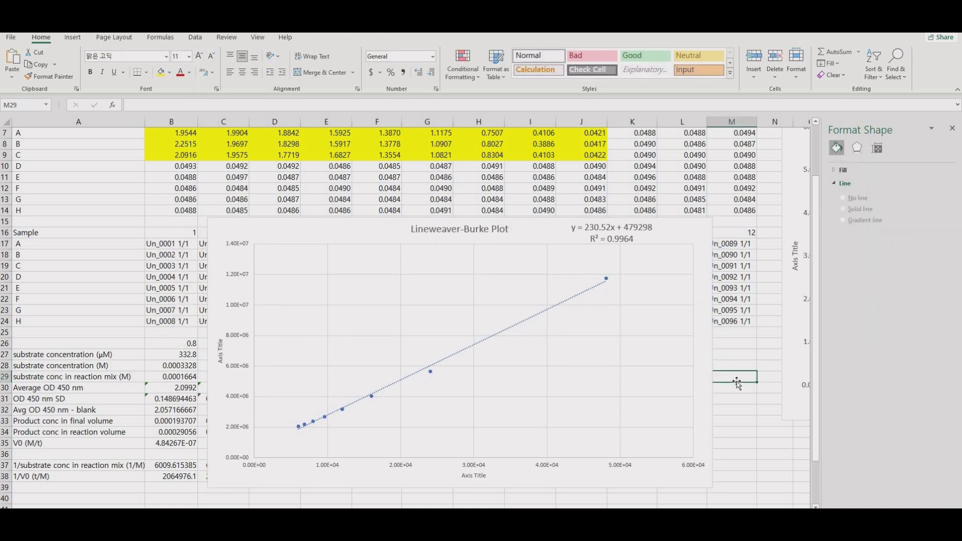
# Try the Number category as the trendline label's number format and undo the change
pyautogui.click(641, 227)
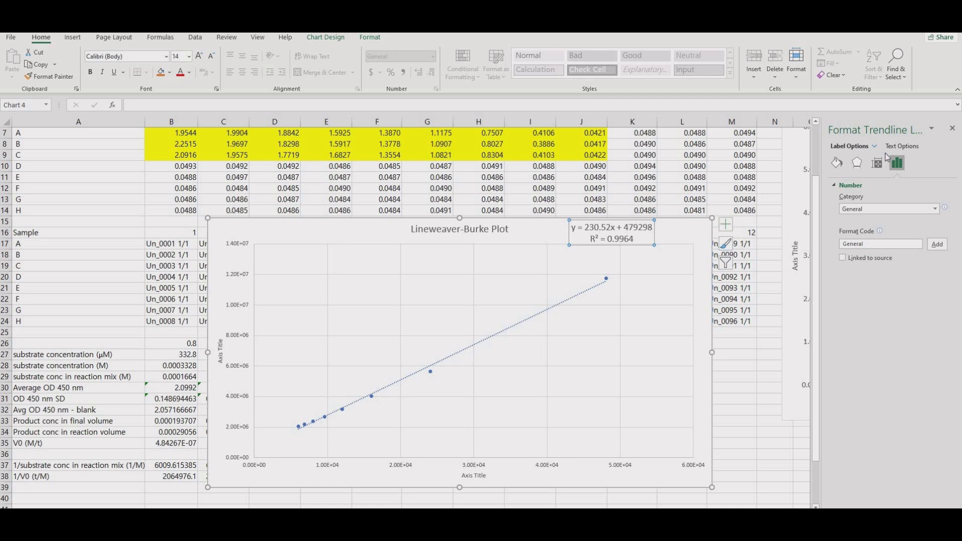
pyautogui.click(888, 210)
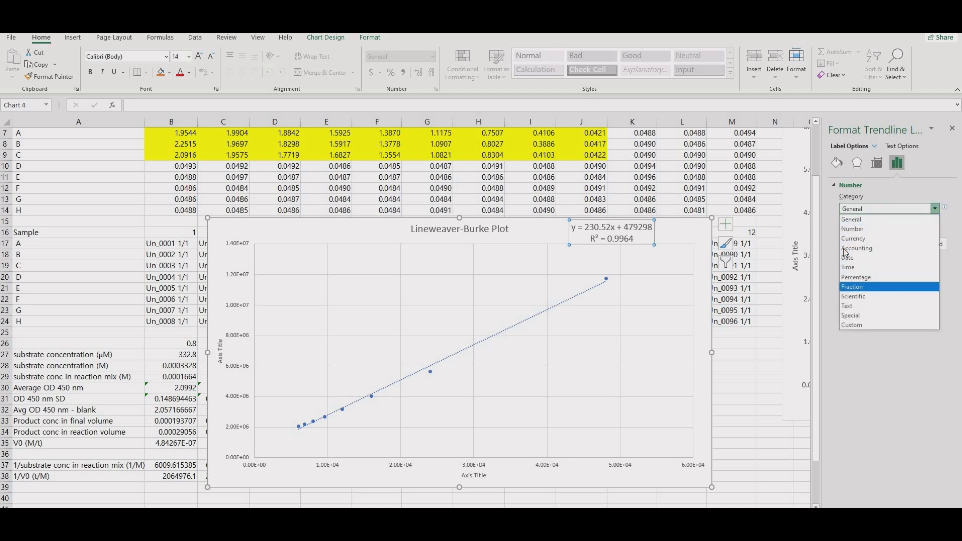
pyautogui.click(937, 210)
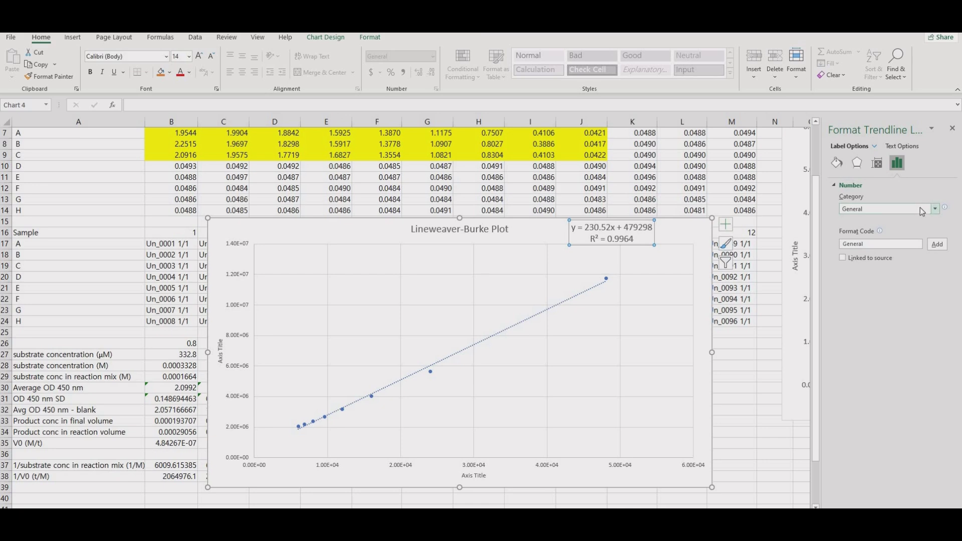
pyautogui.click(920, 208)
pyautogui.click(893, 231)
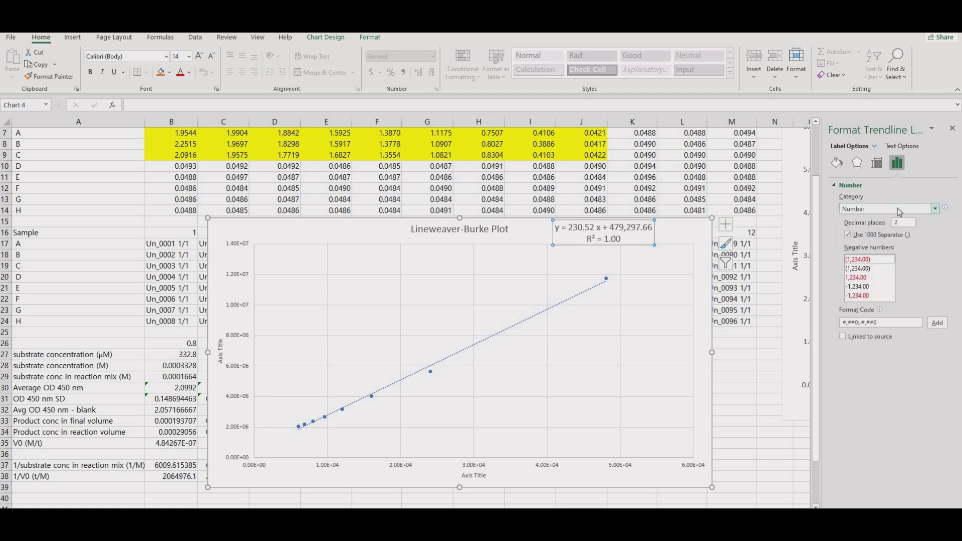
pyautogui.click(897, 210)
pyautogui.click(894, 224)
pyautogui.hotkey('ctrl', 'z')
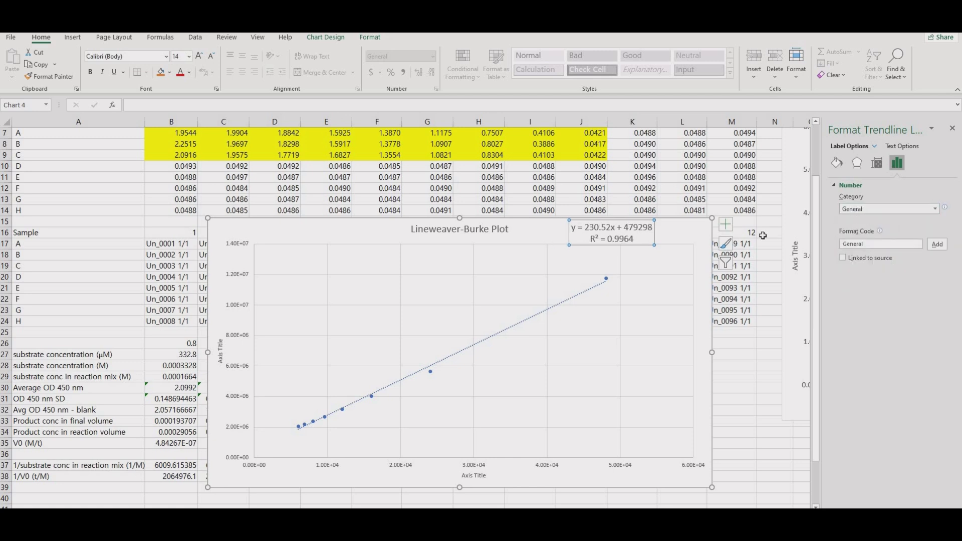
pyautogui.click(758, 236)
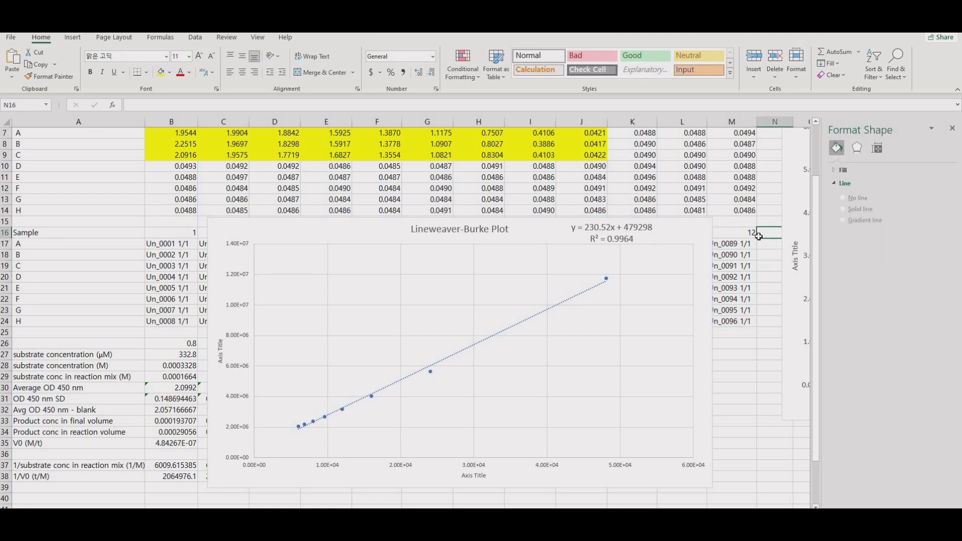
# Close the formatting pane, and move the Lineweaver-Burke chart below the data rows with its trendline label left of the title
pyautogui.scroll(-4, 755, 286)
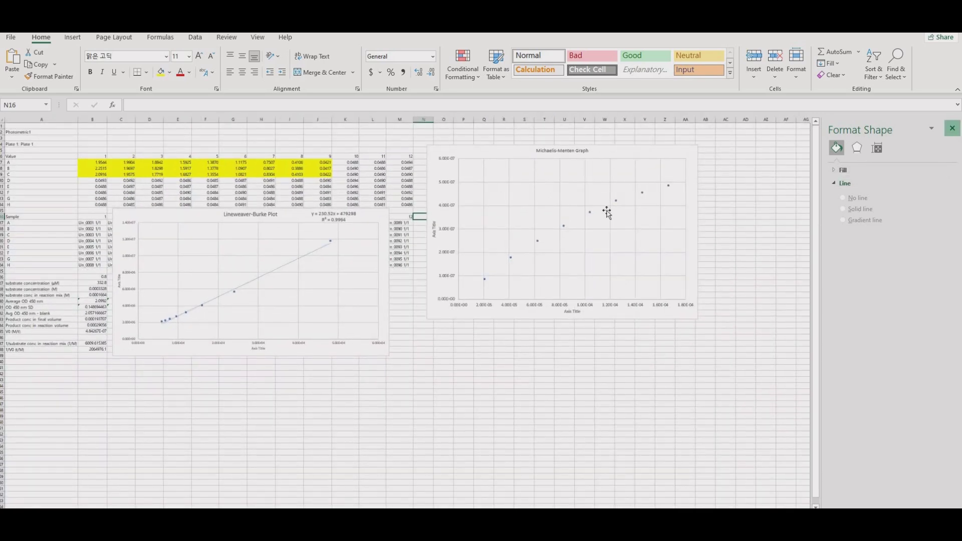
pyautogui.click(953, 128)
pyautogui.moveTo(288, 214); pyautogui.dragTo(435, 345)
pyautogui.click(579, 344)
pyautogui.click(414, 323)
pyautogui.scroll(-3, 441, 305)
pyautogui.moveTo(449, 298); pyautogui.dragTo(315, 333)
pyautogui.click(348, 290)
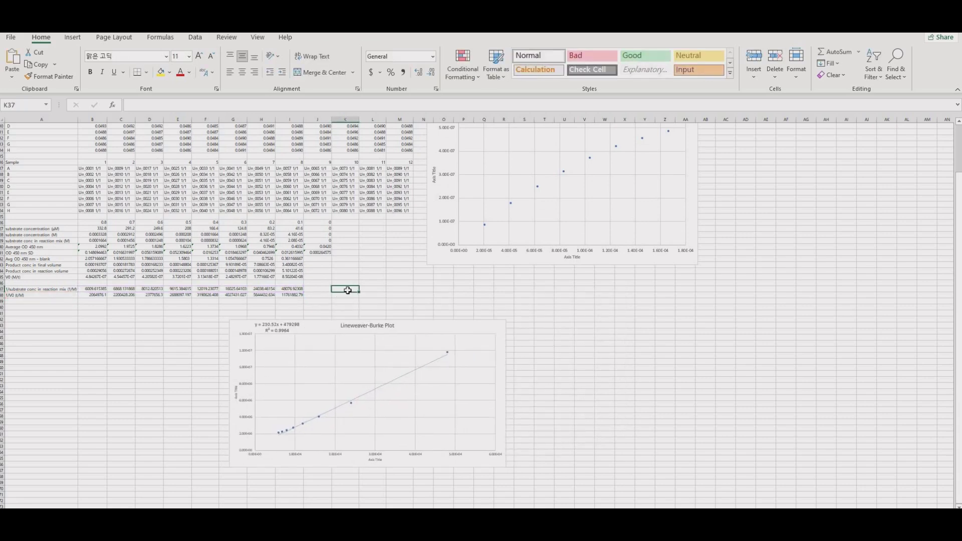
# Examine the kinetic parameter labels in A40:A45 below the reciprocal data
pyautogui.scroll(2, 199, 333)
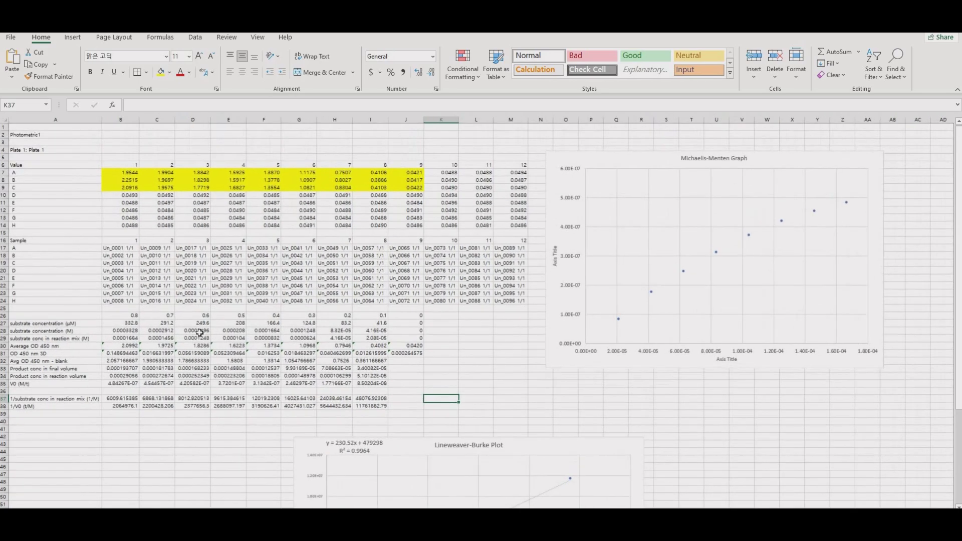
pyautogui.scroll(3, 200, 333)
pyautogui.scroll(-7, 211, 332)
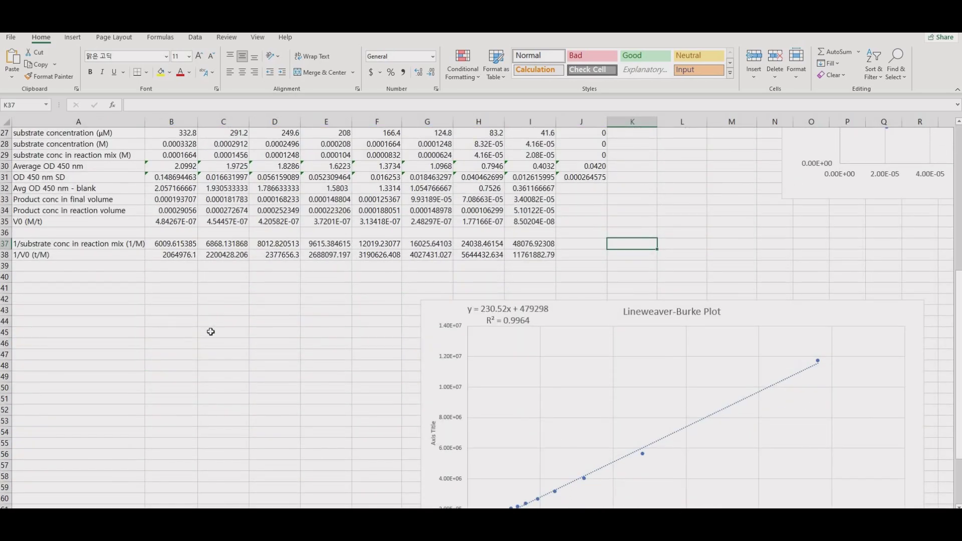
pyautogui.scroll(-1, 211, 331)
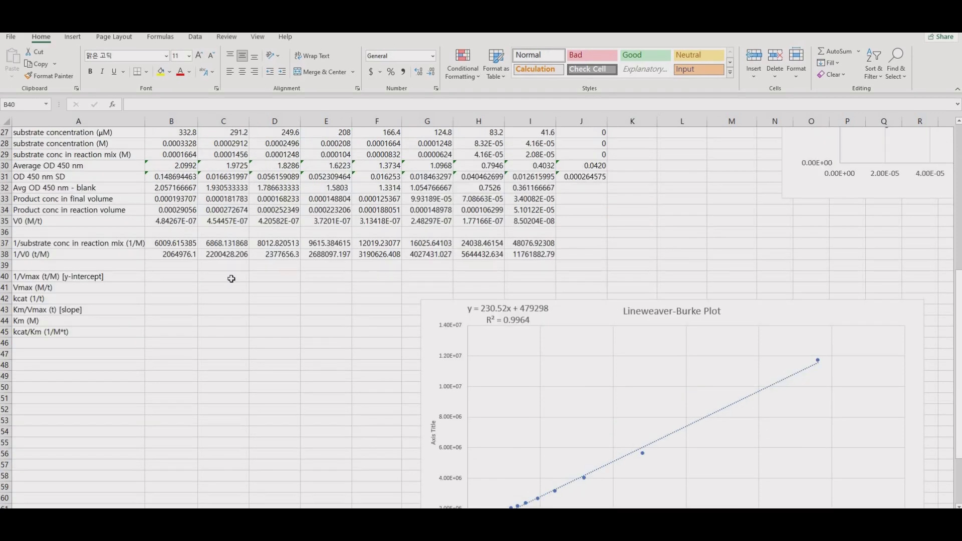
pyautogui.click(185, 278)
pyautogui.click(128, 277)
pyautogui.moveTo(124, 323); pyautogui.dragTo(125, 333)
pyautogui.click(239, 279)
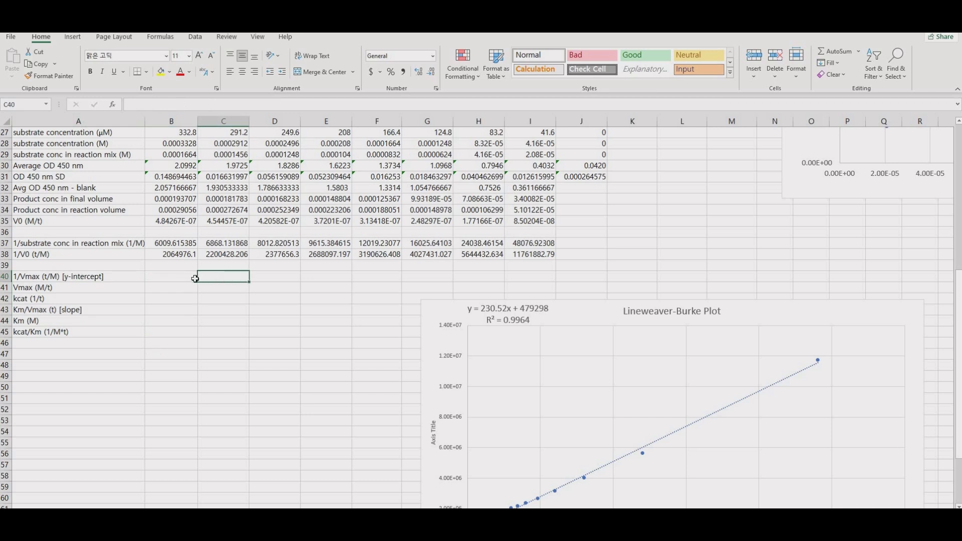
pyautogui.moveTo(132, 277); pyautogui.dragTo(133, 332)
# Enter the trendline's y-intercept 479298 as 1/Vmax in B40 and calculate Vmax in B41 as =1/B40
pyautogui.click(169, 279)
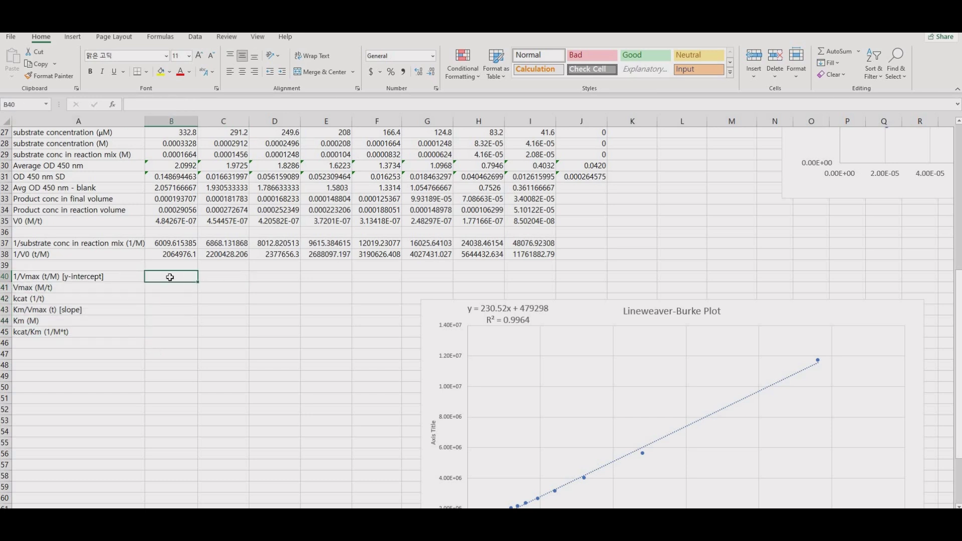
pyautogui.write('479298')
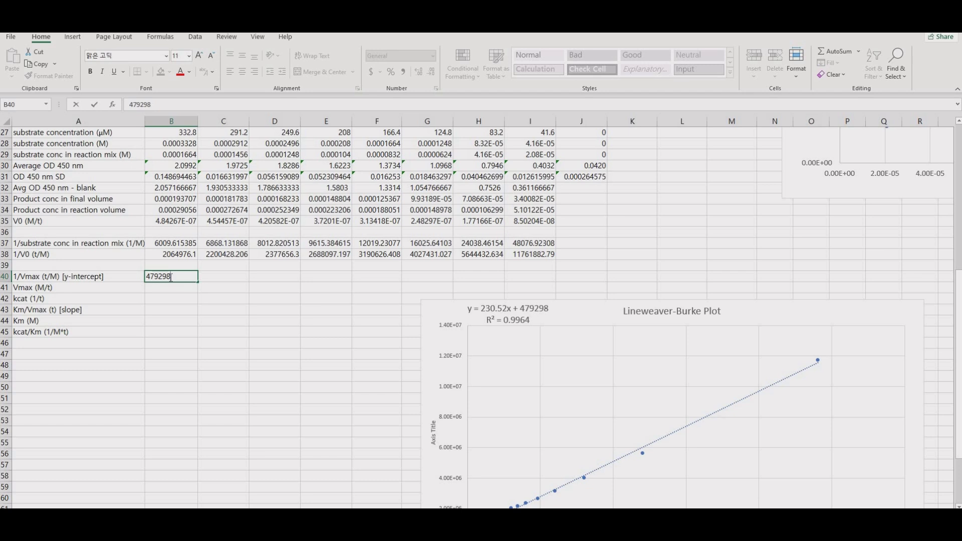
pyautogui.press('Return')
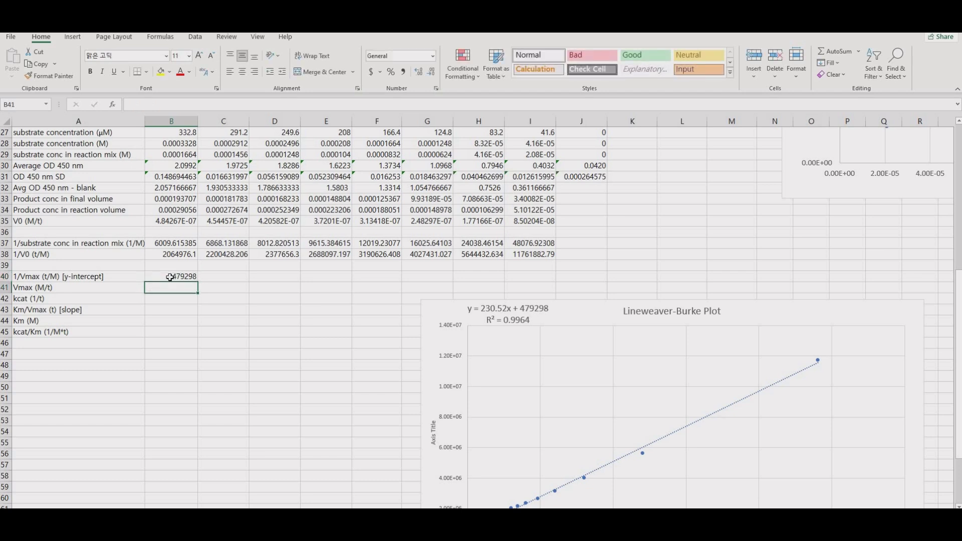
pyautogui.write('=1/')
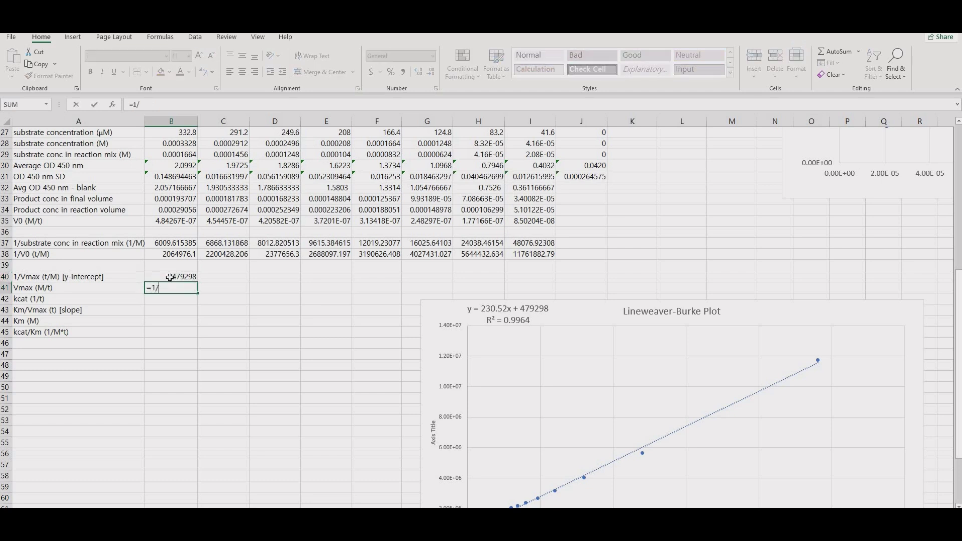
pyautogui.click(170, 277)
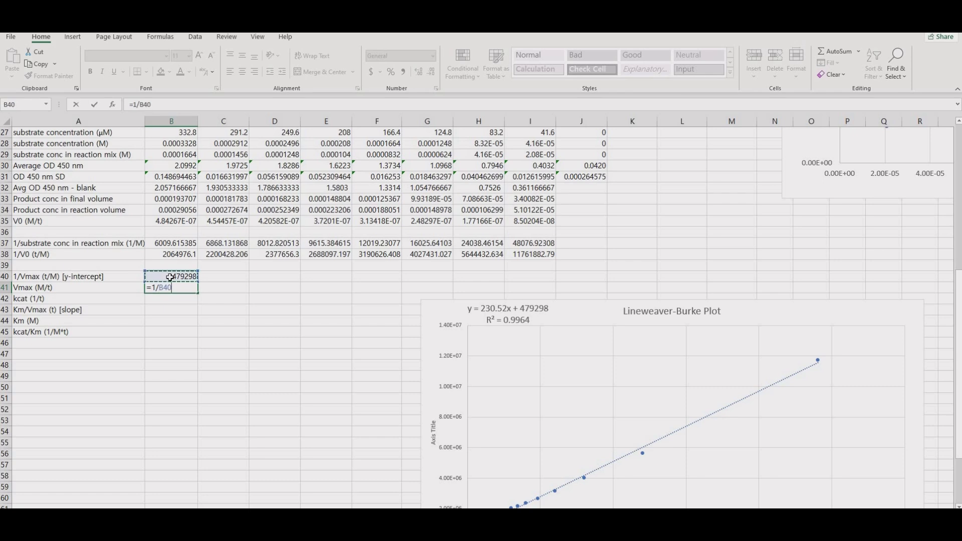
pyautogui.press('Return')
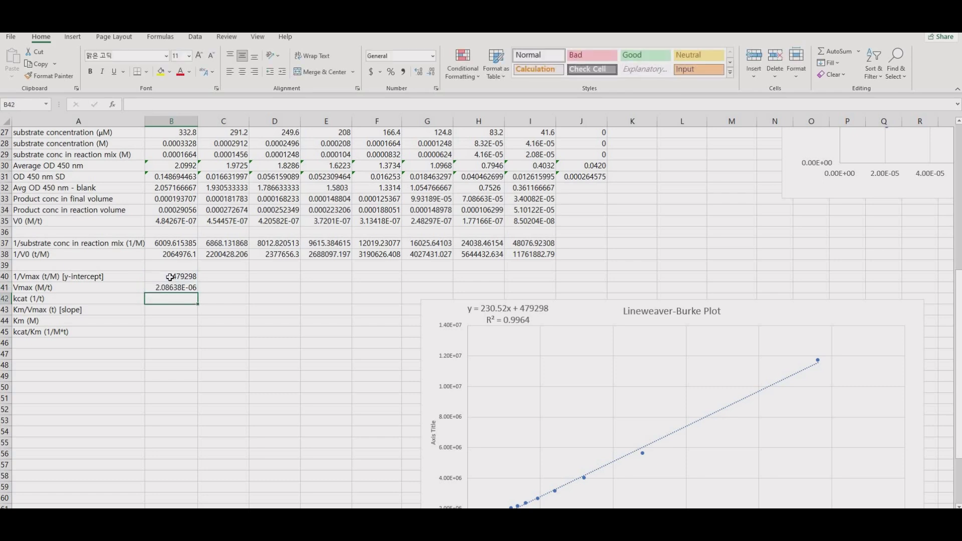
# Calculate kcat in B42 by dividing Vmax in B41 by (12.5*10^-12)
pyautogui.write('=')
pyautogui.click(172, 286)
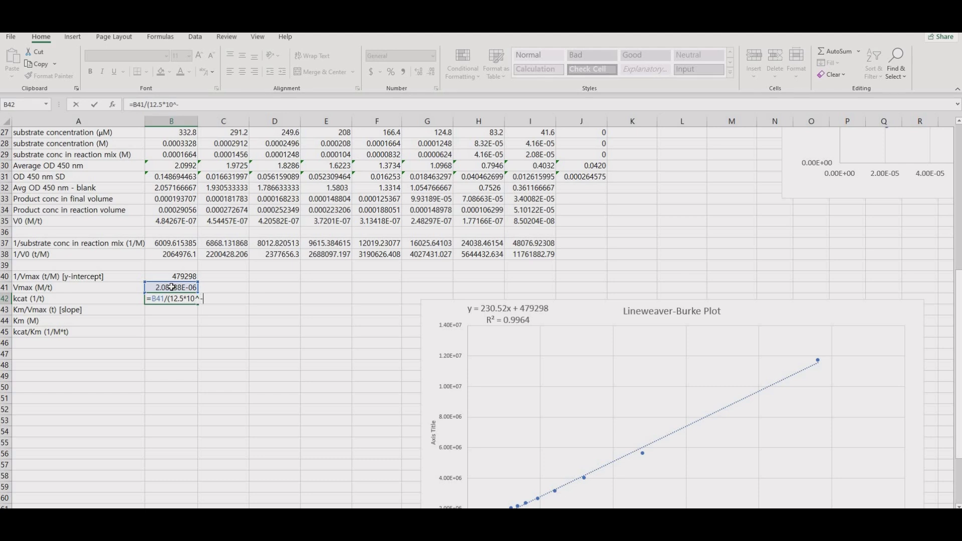
pyautogui.press('Return')
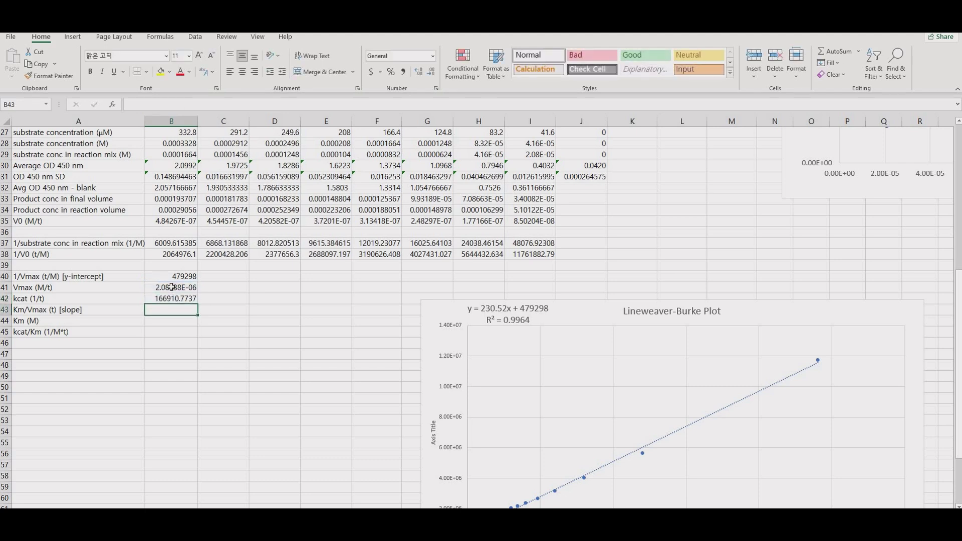
# Enter the trendline's slope 230.52 as Km/Vmax in B43 and calculate Km in B44 as =B43*B41
pyautogui.write('230.52')
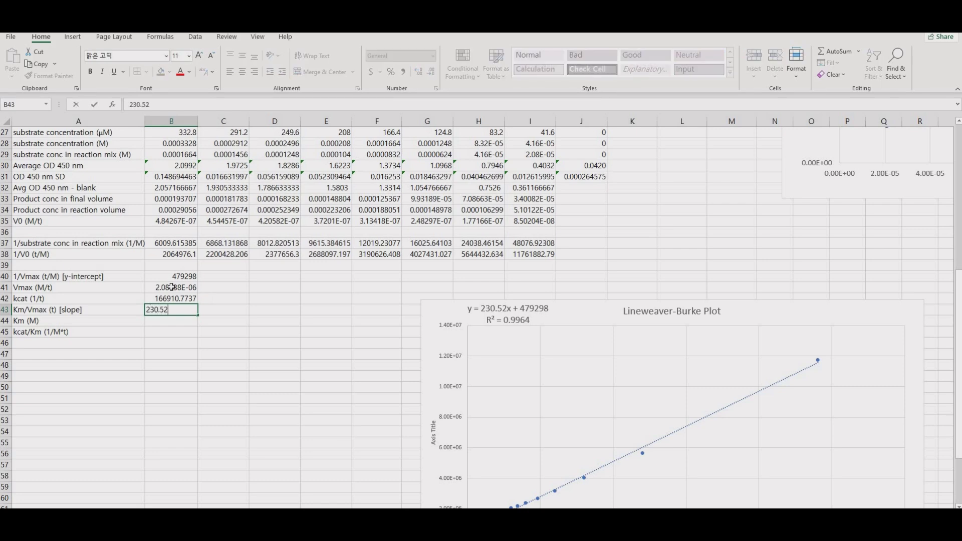
pyautogui.press('Return')
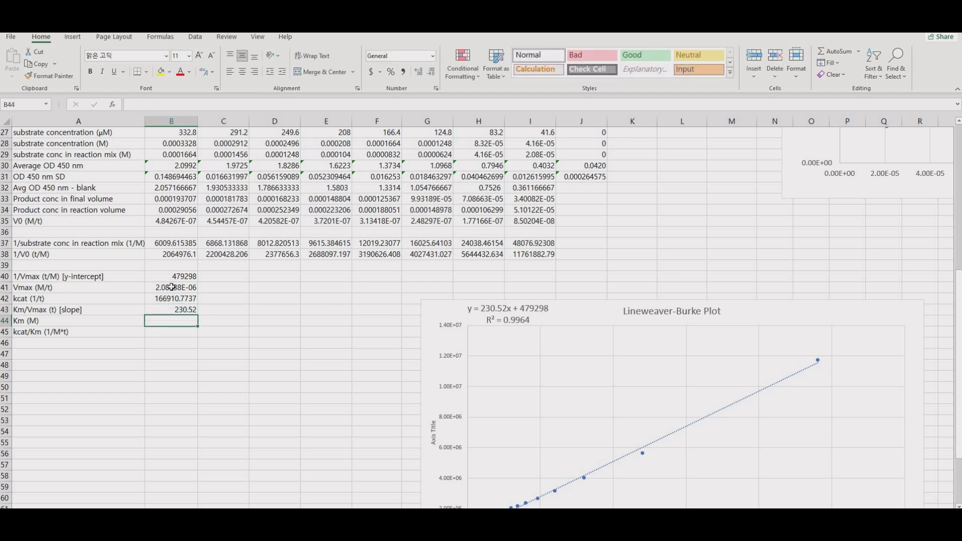
pyautogui.write('=')
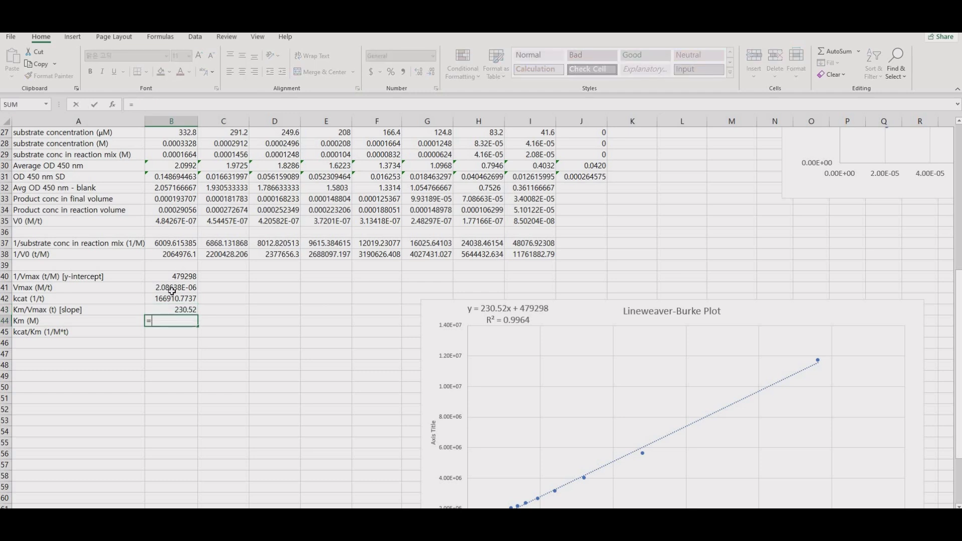
pyautogui.click(177, 310)
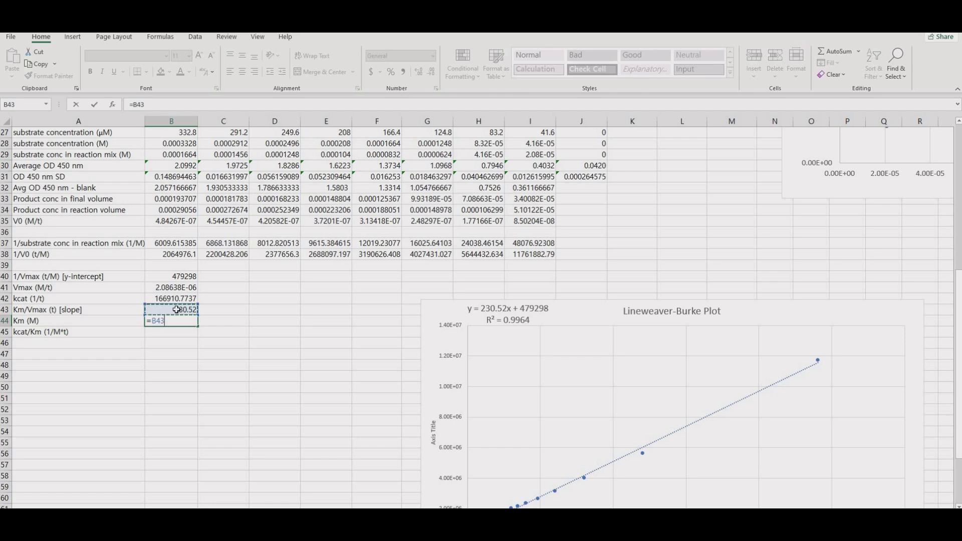
pyautogui.write('*')
pyautogui.click(175, 289)
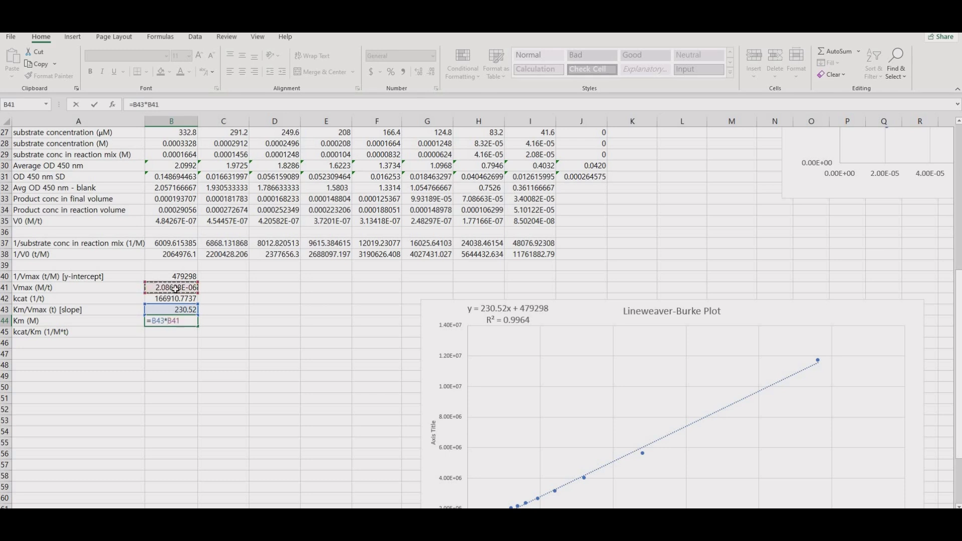
pyautogui.press('Return')
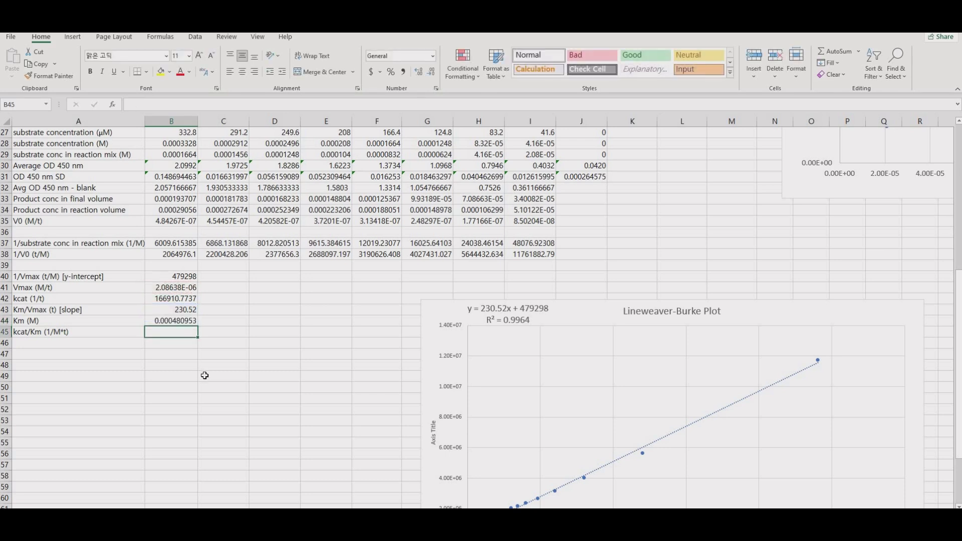
# Calculate kcat/Km in B45 as =B42/B44
pyautogui.write('=')
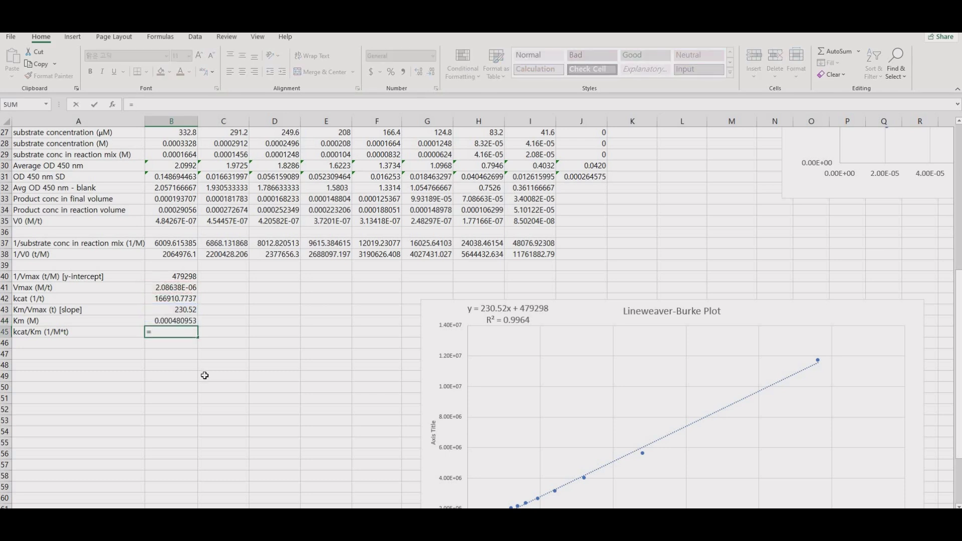
pyautogui.click(191, 301)
pyautogui.write('/')
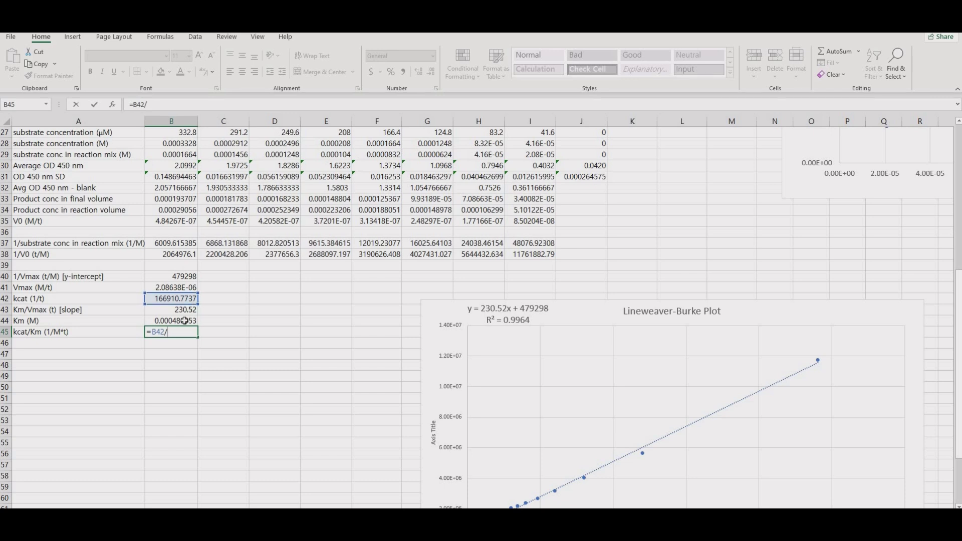
pyautogui.click(185, 321)
pyautogui.press('Return')
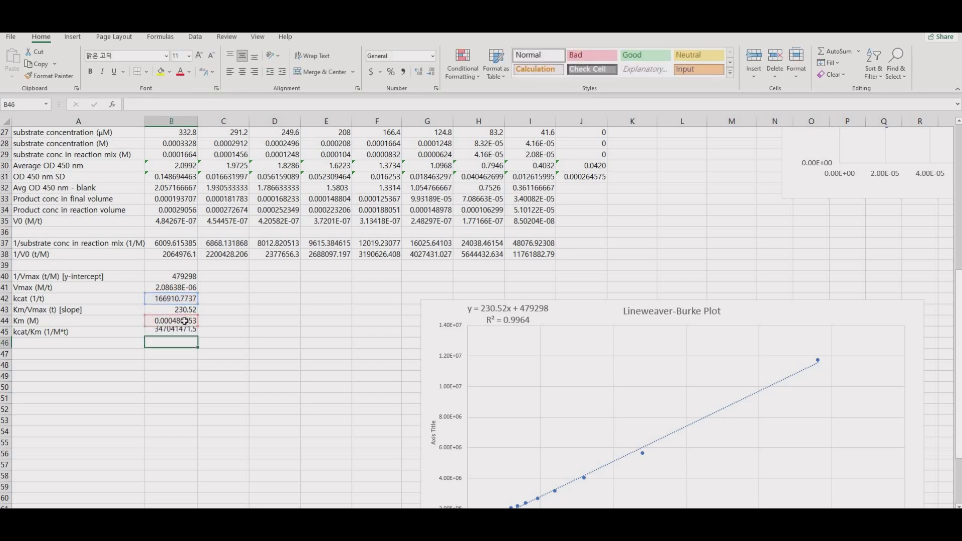